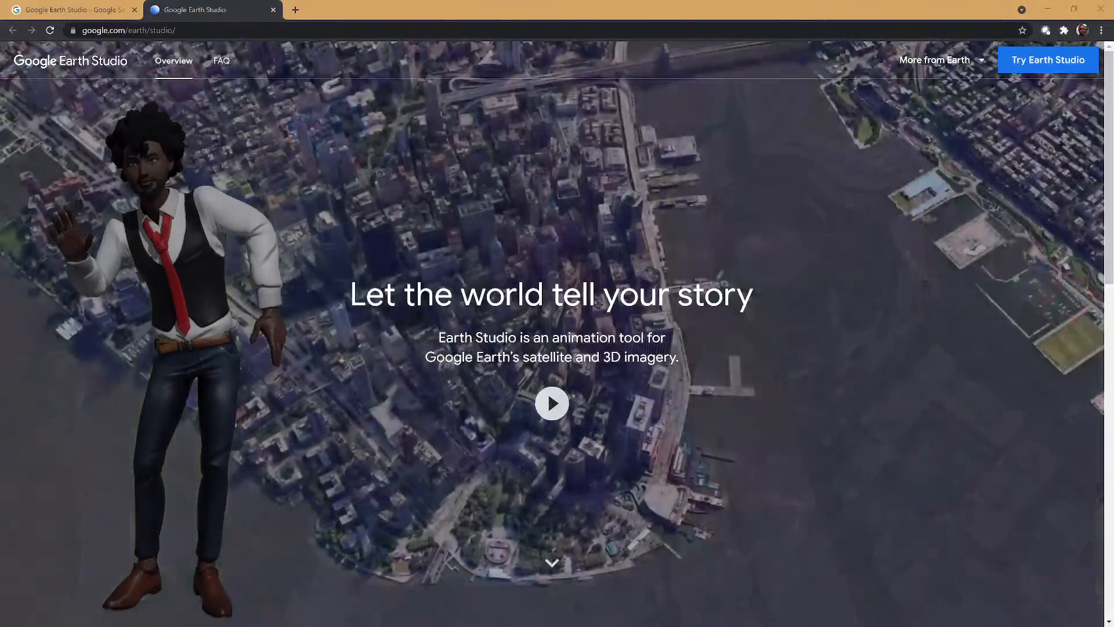
- Load the Earth Studio web app at earth.google.com/studio
{"action": "left_click", "coordinate": [406, 29]}
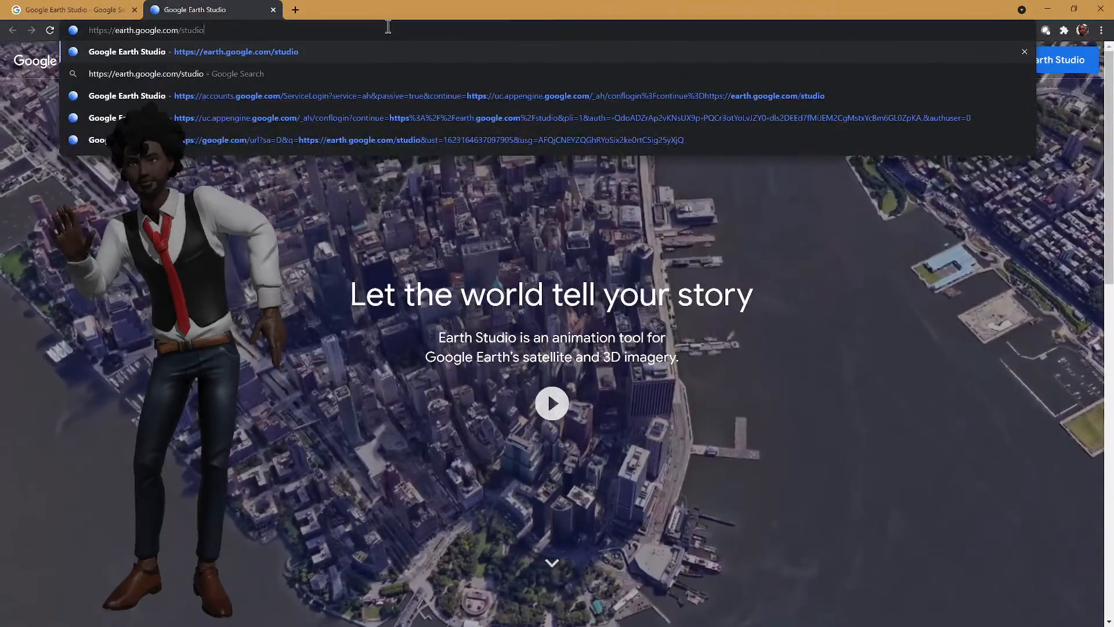
{"action": "key", "text": "Return"}
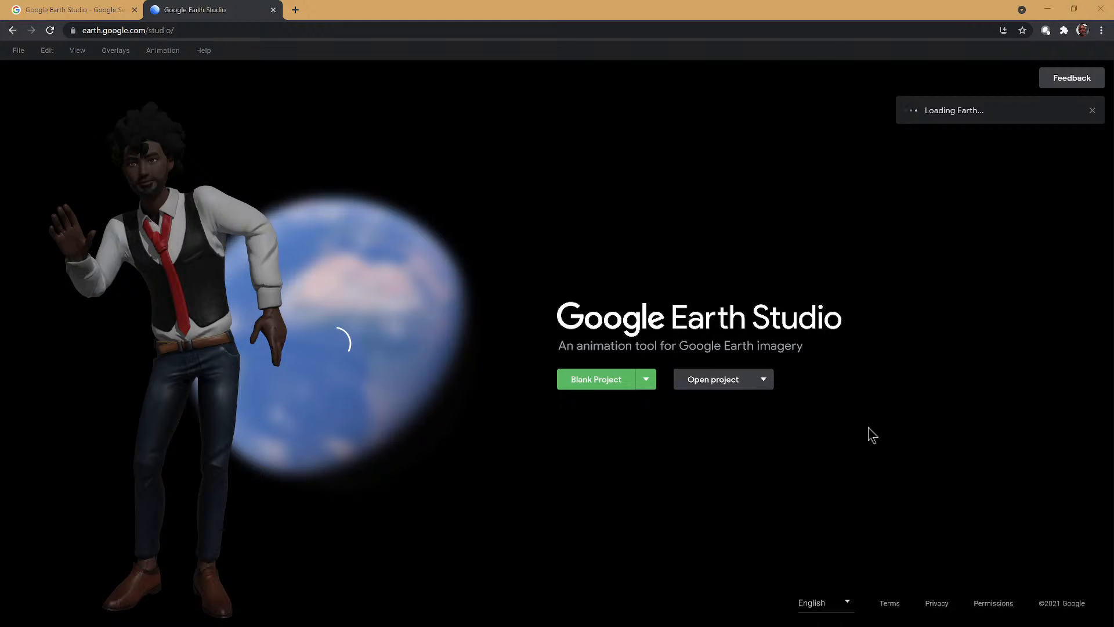
- Open the Earth Studio Tutorials page from the Google search results and look through its videos
{"action": "left_click", "coordinate": [100, 14]}
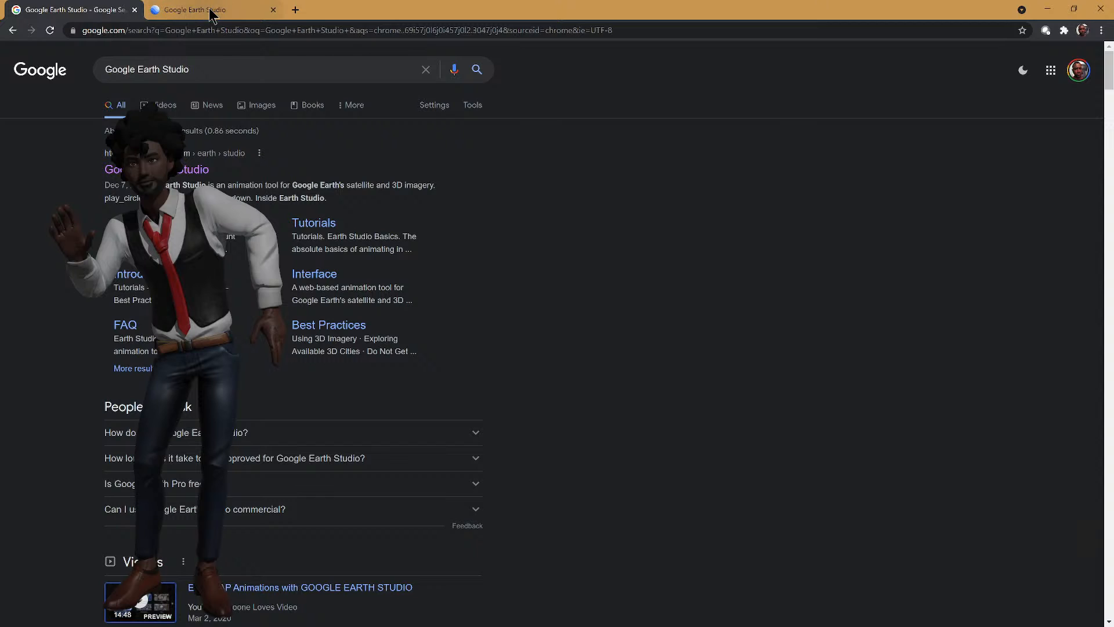
{"action": "left_click", "coordinate": [319, 231]}
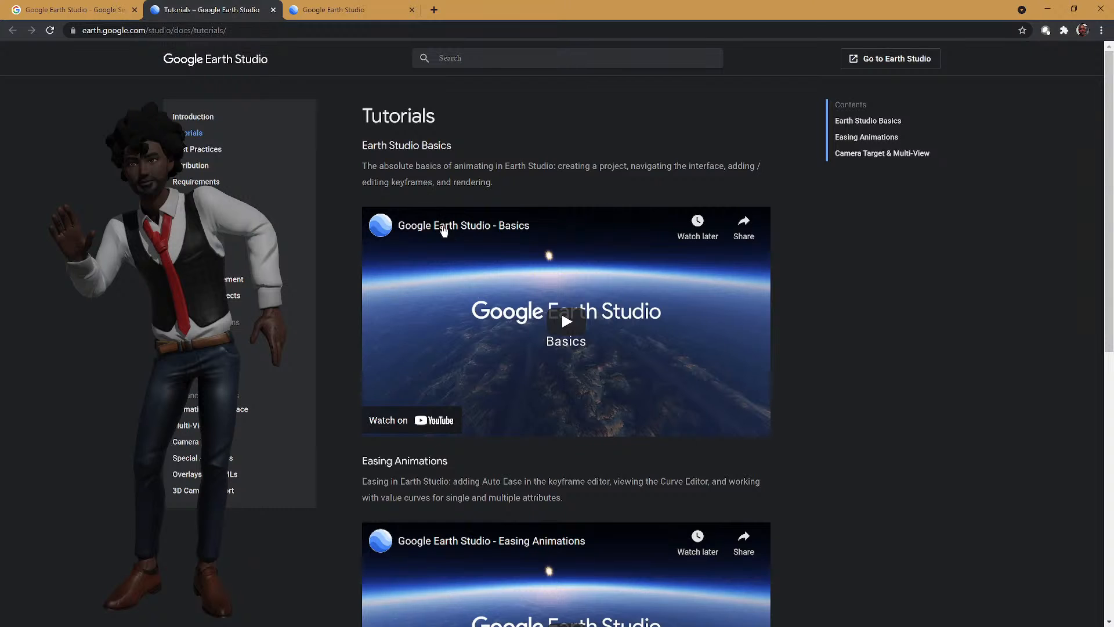
{"action": "scroll", "coordinate": [326, 169], "scroll_direction": "down", "scroll_amount": 1}
{"action": "scroll", "coordinate": [328, 172], "scroll_direction": "down", "scroll_amount": 6}
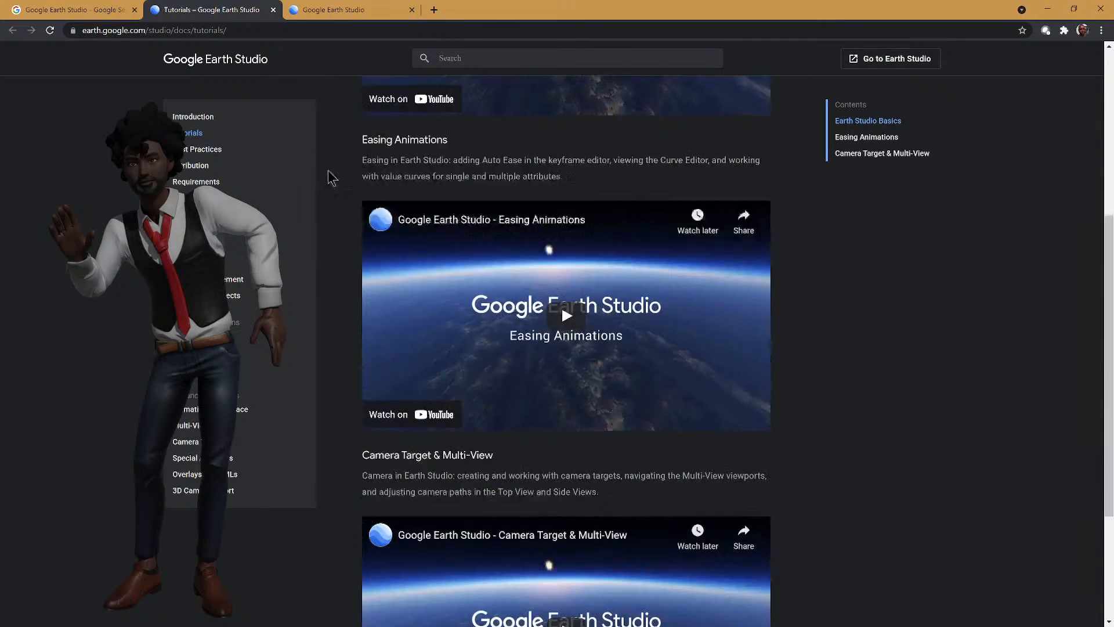
{"action": "scroll", "coordinate": [389, 375], "scroll_direction": "down", "scroll_amount": 2}
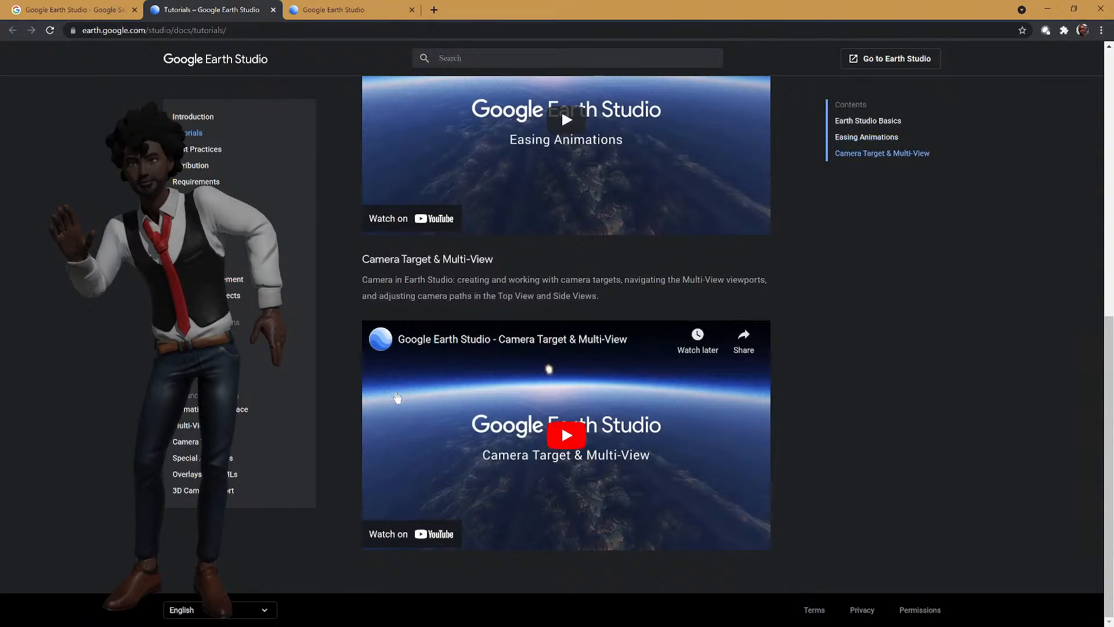
{"action": "scroll", "coordinate": [387, 388], "scroll_direction": "up", "scroll_amount": 9}
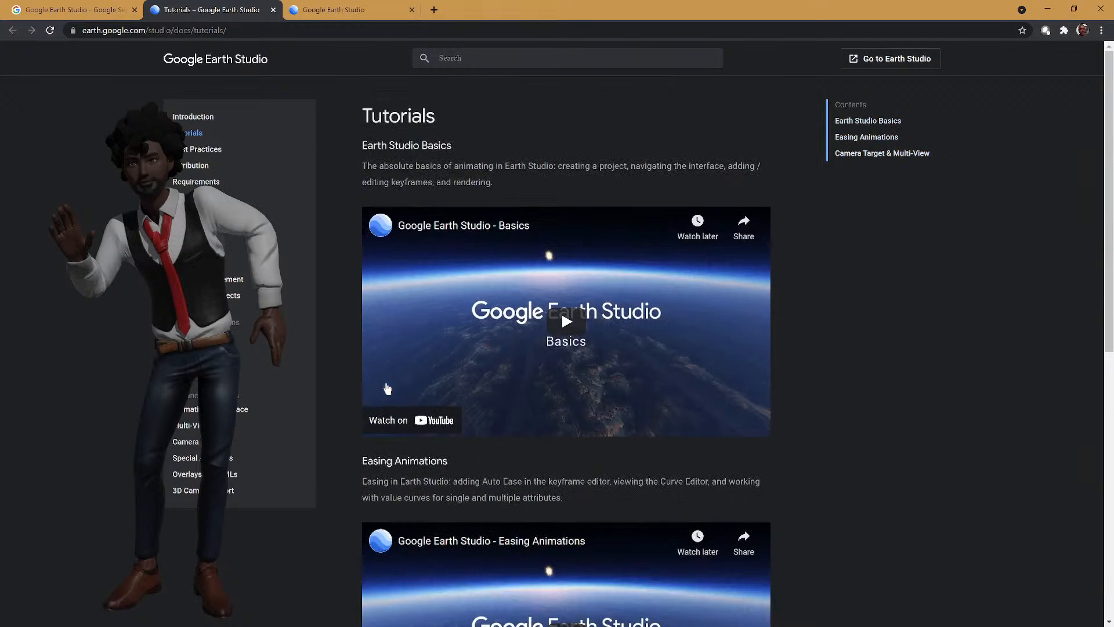
- Return to the Earth Studio app and set up a blank project named "Google Earth Studio for eLearning"
{"action": "left_click", "coordinate": [334, 9]}
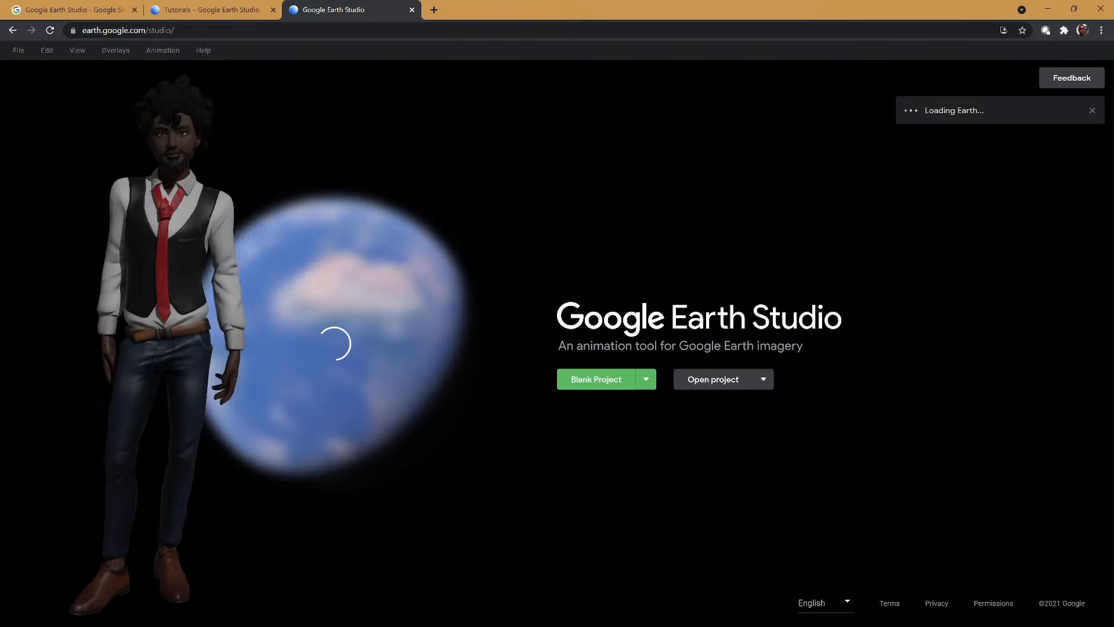
{"action": "left_click", "coordinate": [593, 382]}
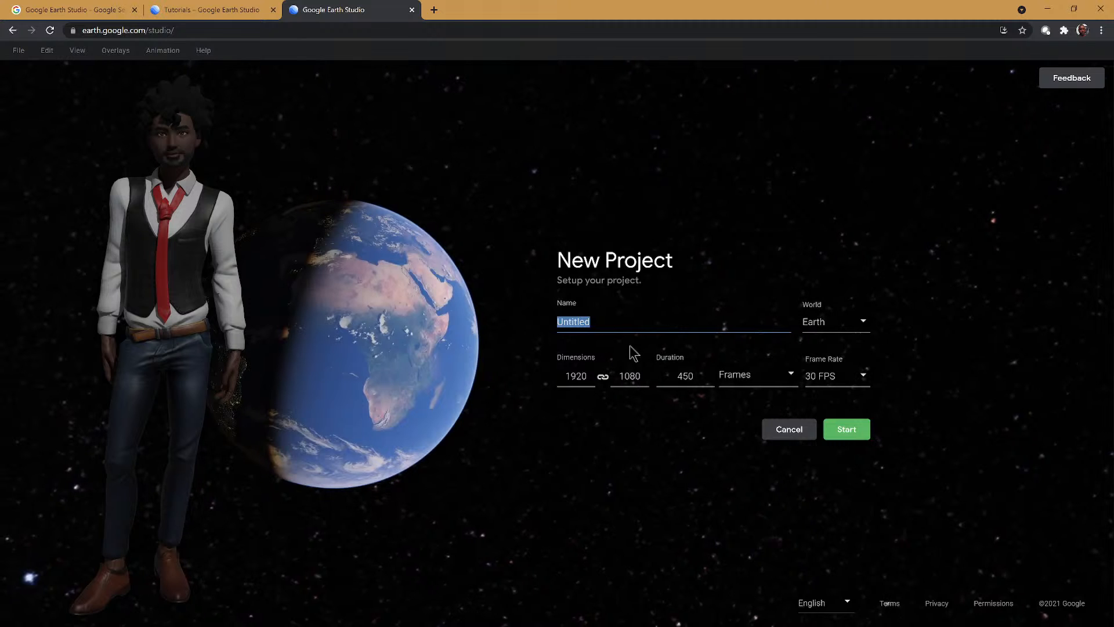
{"action": "type", "text": "Google"}
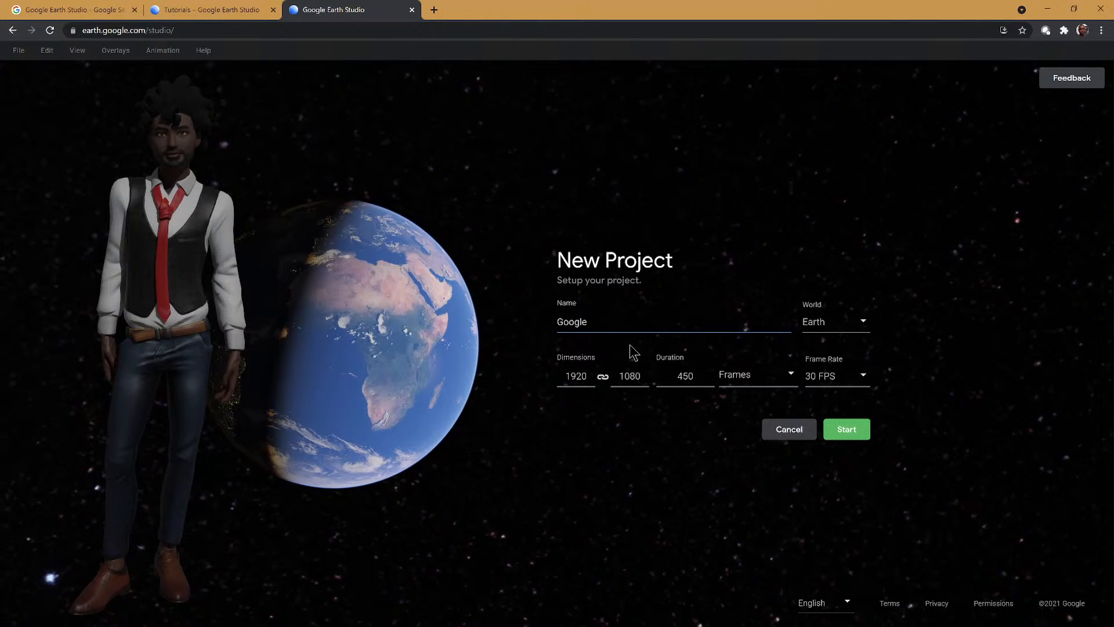
{"action": "type", "text": " Earth S"}
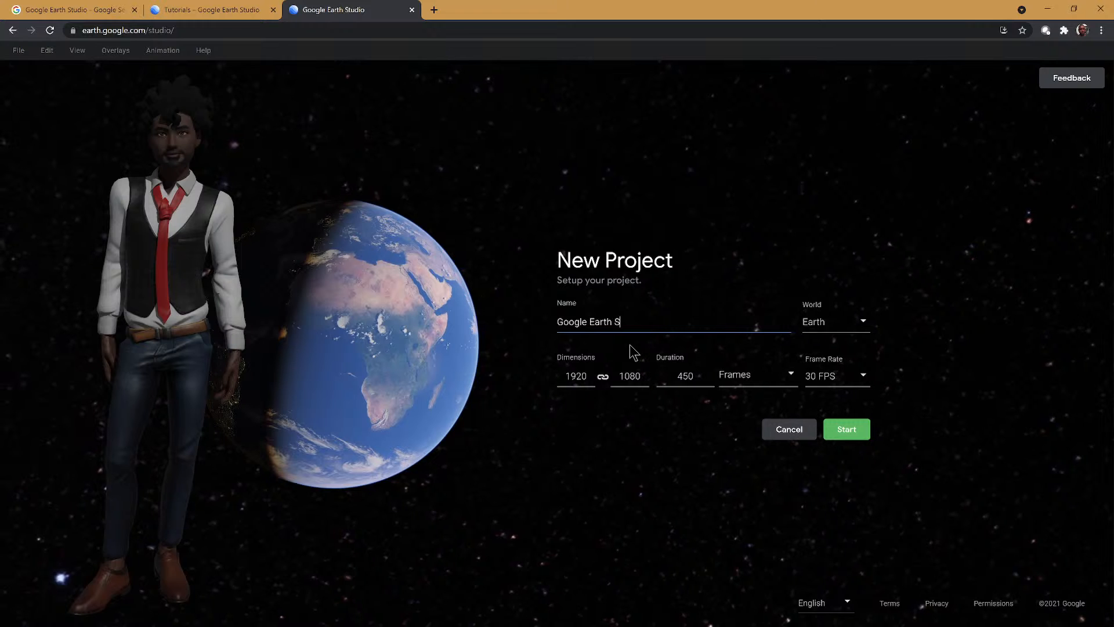
{"action": "type", "text": "tudio for e"}
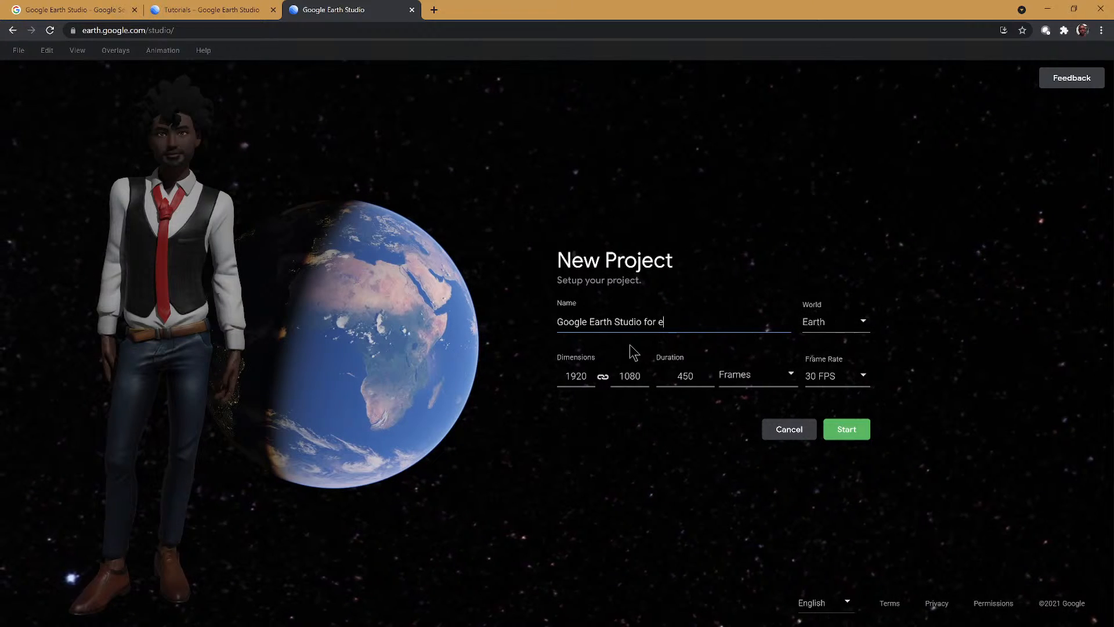
{"action": "type", "text": "Learning"}
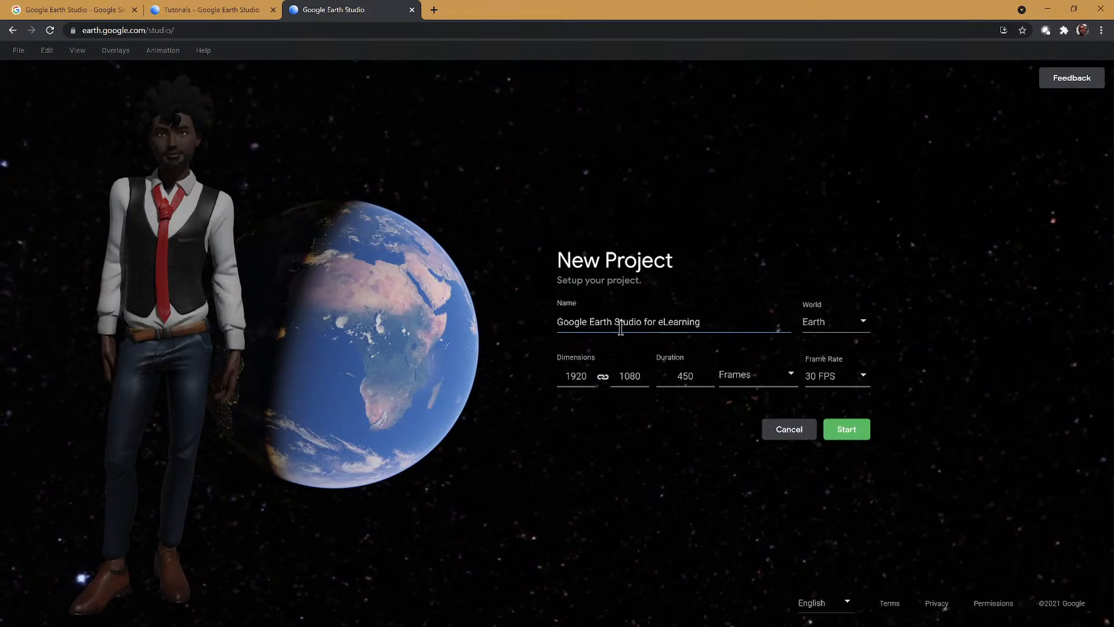
- Review the world, duration unit and frame rate choices, and start the project with Earth, 1920 x 1080, 450 frames and 30 FPS
{"action": "left_click", "coordinate": [864, 323]}
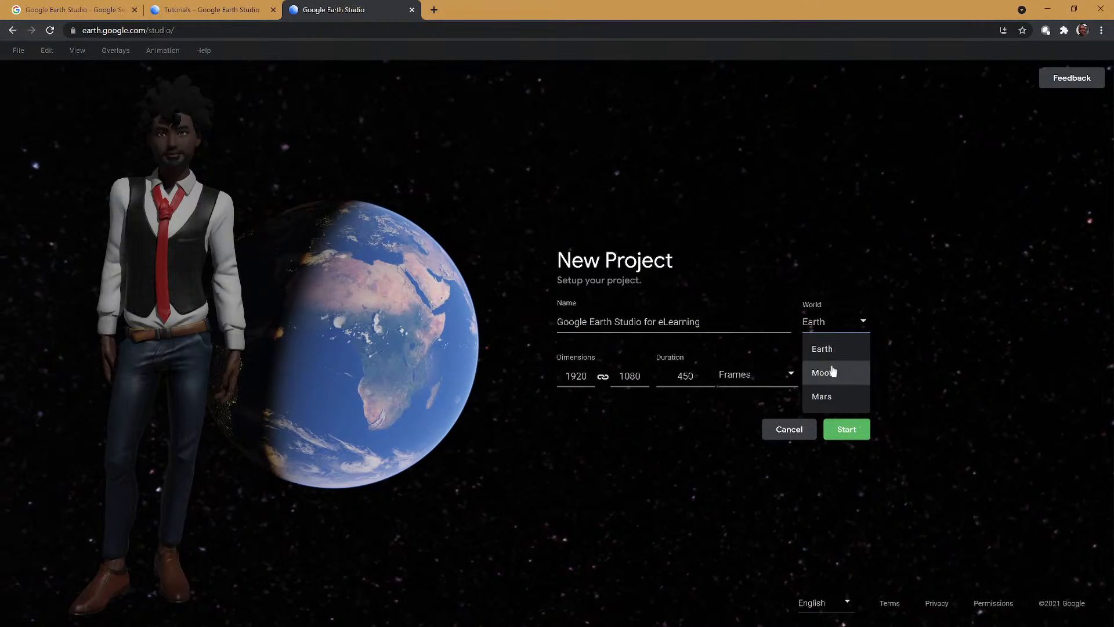
{"action": "left_click", "coordinate": [893, 371]}
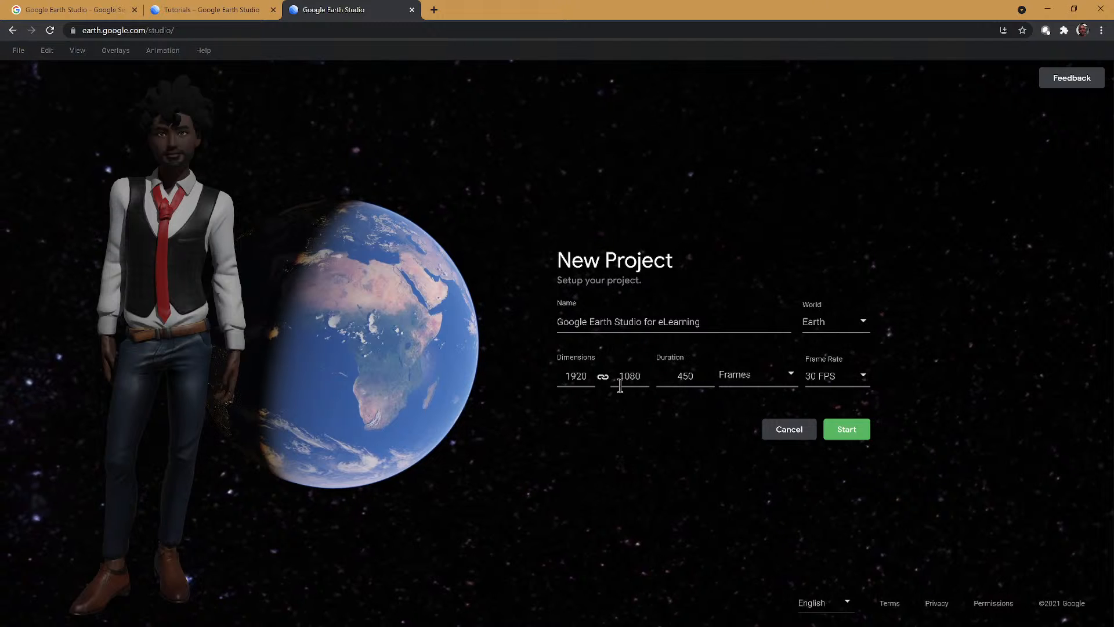
{"action": "double_click", "coordinate": [696, 377]}
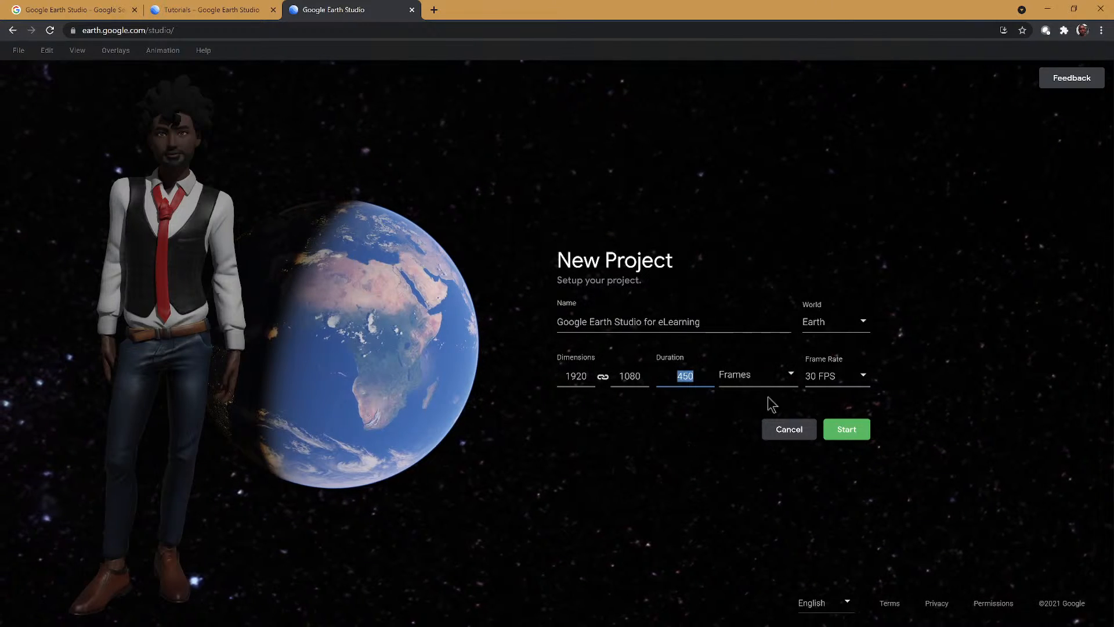
{"action": "left_click", "coordinate": [790, 374]}
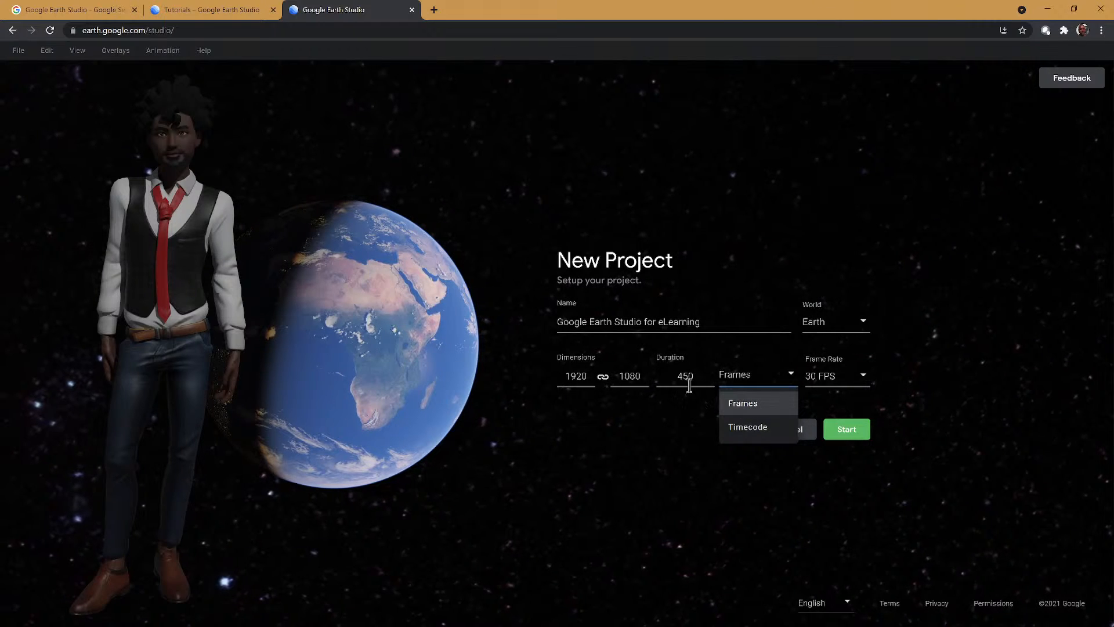
{"action": "left_click", "coordinate": [916, 385]}
{"action": "left_click", "coordinate": [864, 376]}
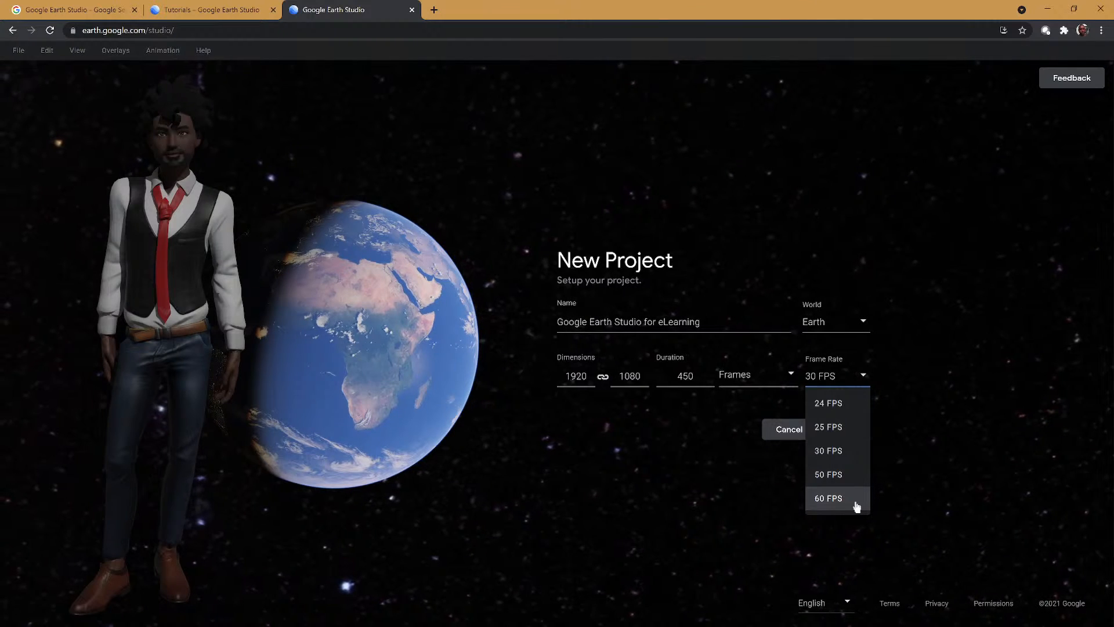
{"action": "left_click", "coordinate": [898, 511]}
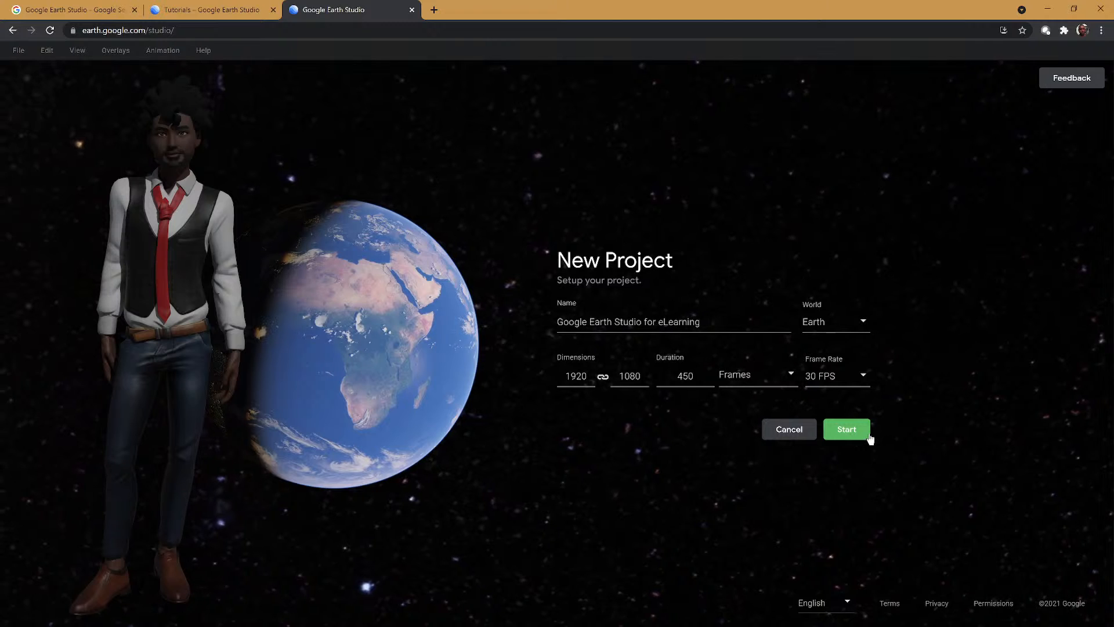
{"action": "left_click", "coordinate": [845, 432]}
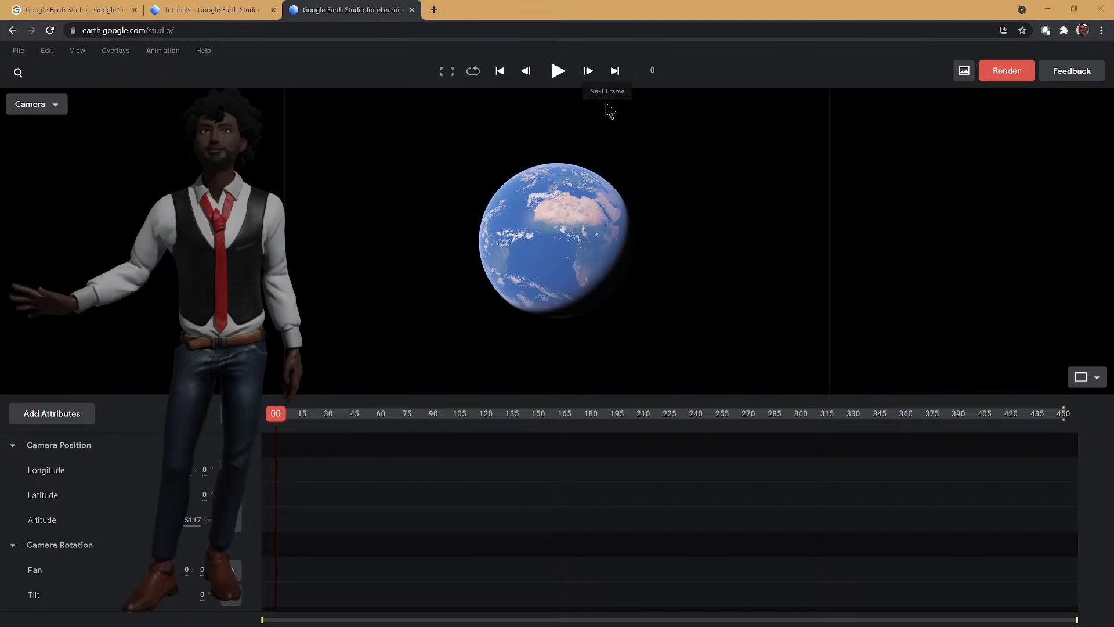
- Switch the playback time display to timecode and set it back to frames
{"action": "left_click", "coordinate": [653, 72]}
{"action": "left_click", "coordinate": [654, 73]}
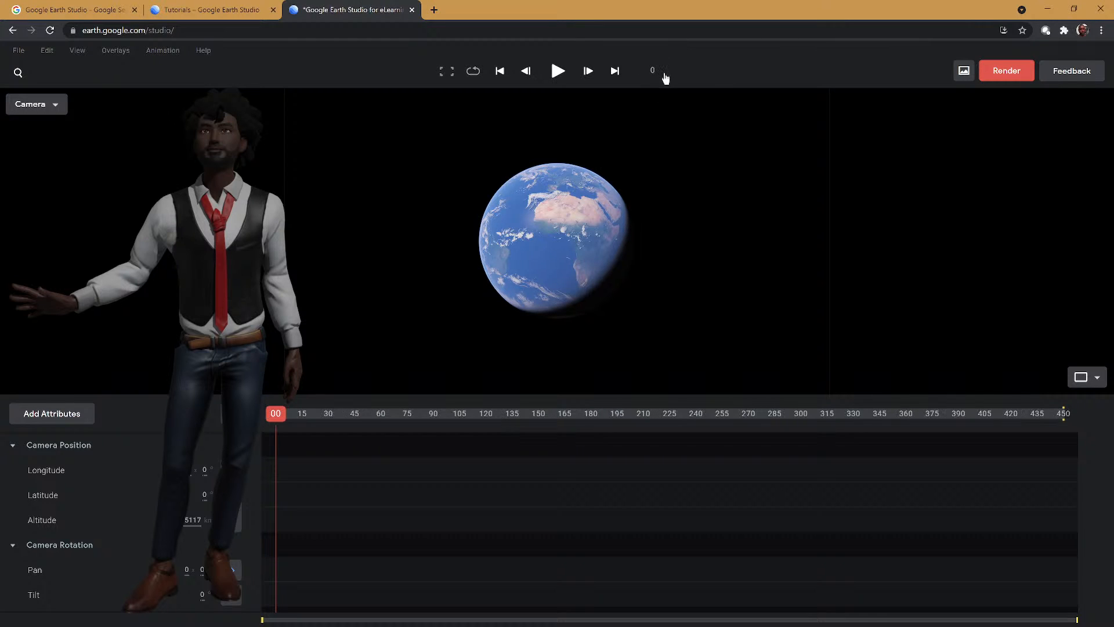
{"action": "left_click", "coordinate": [656, 73]}
{"action": "left_click", "coordinate": [656, 73]}
{"action": "left_click", "coordinate": [656, 73]}
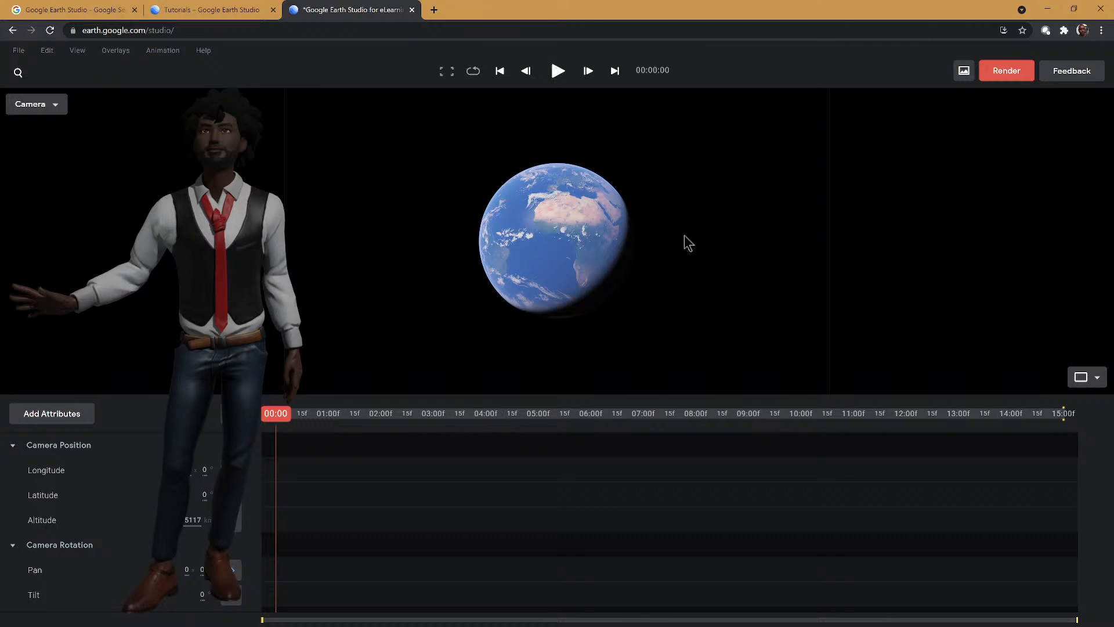
{"action": "left_click", "coordinate": [656, 80]}
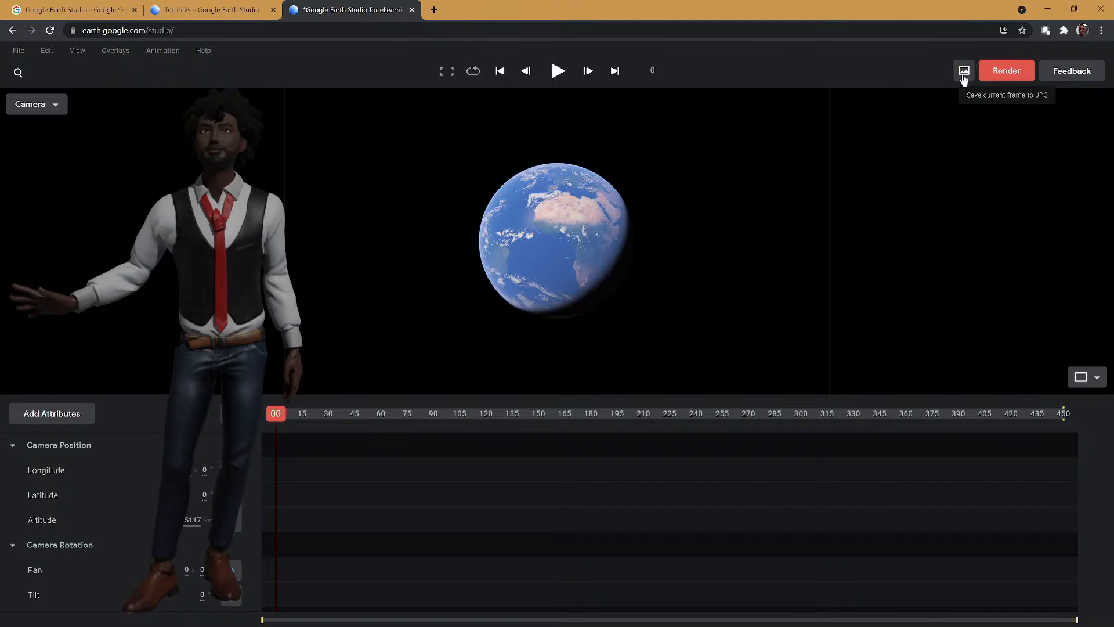
- Show the two-viewport layout with the top map beside the camera, and return to the single camera viewport
{"action": "left_click", "coordinate": [1098, 378]}
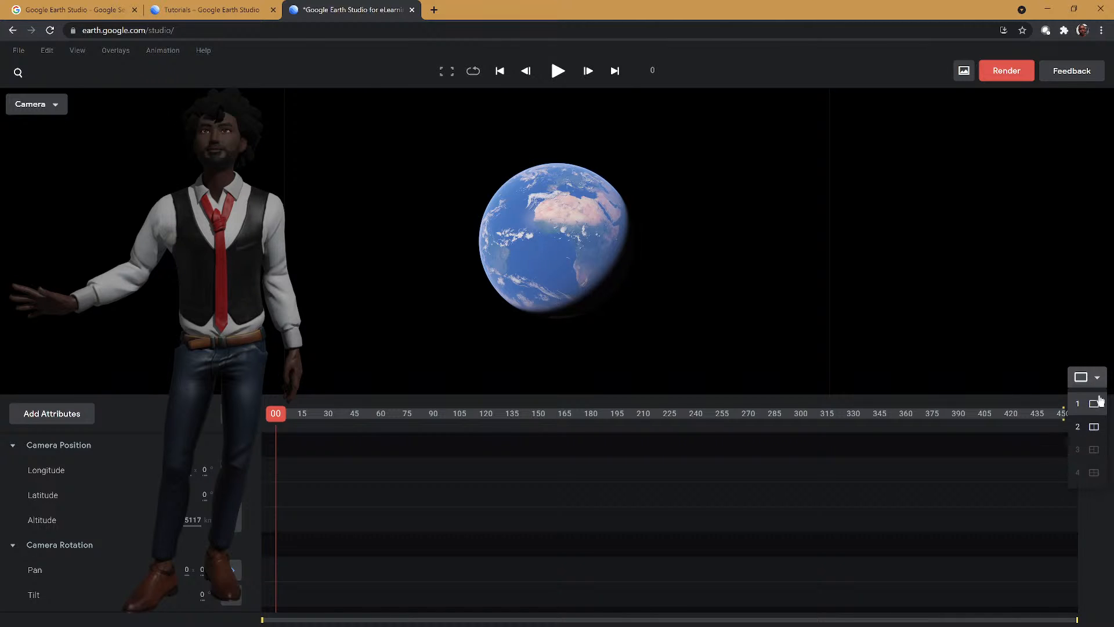
{"action": "left_click", "coordinate": [1094, 427]}
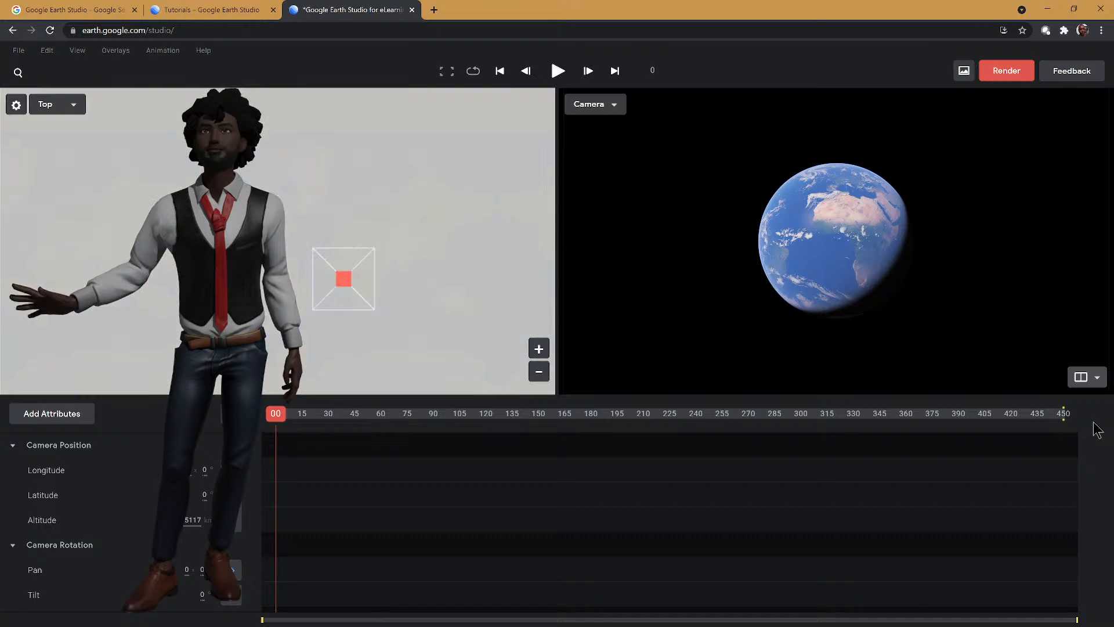
{"action": "left_click", "coordinate": [1095, 381]}
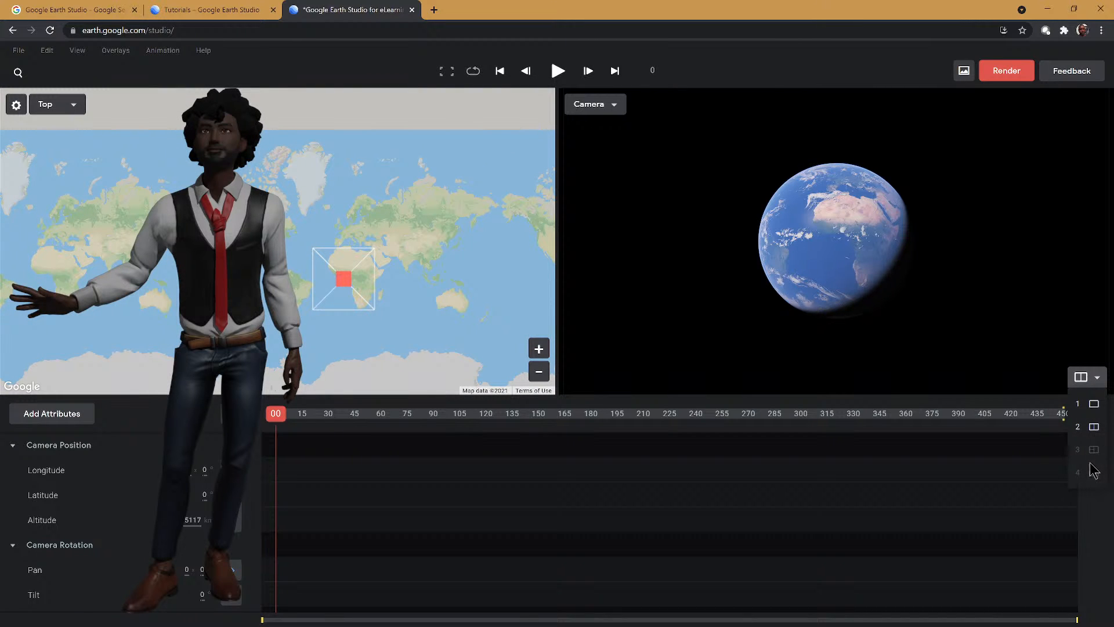
{"action": "left_click", "coordinate": [1094, 403]}
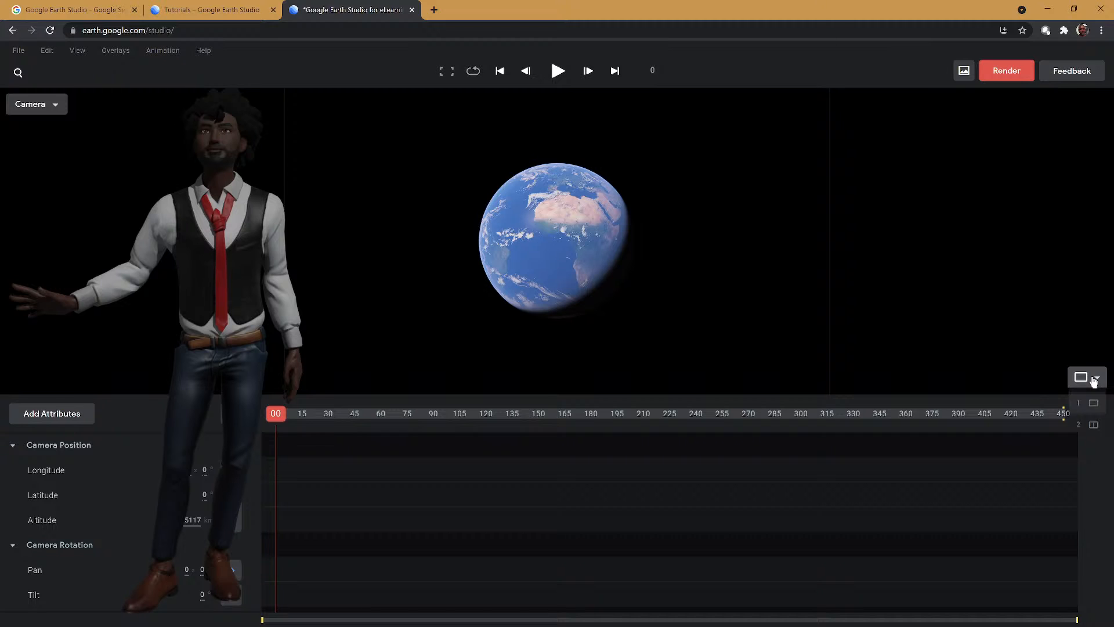
{"action": "left_click", "coordinate": [1094, 378]}
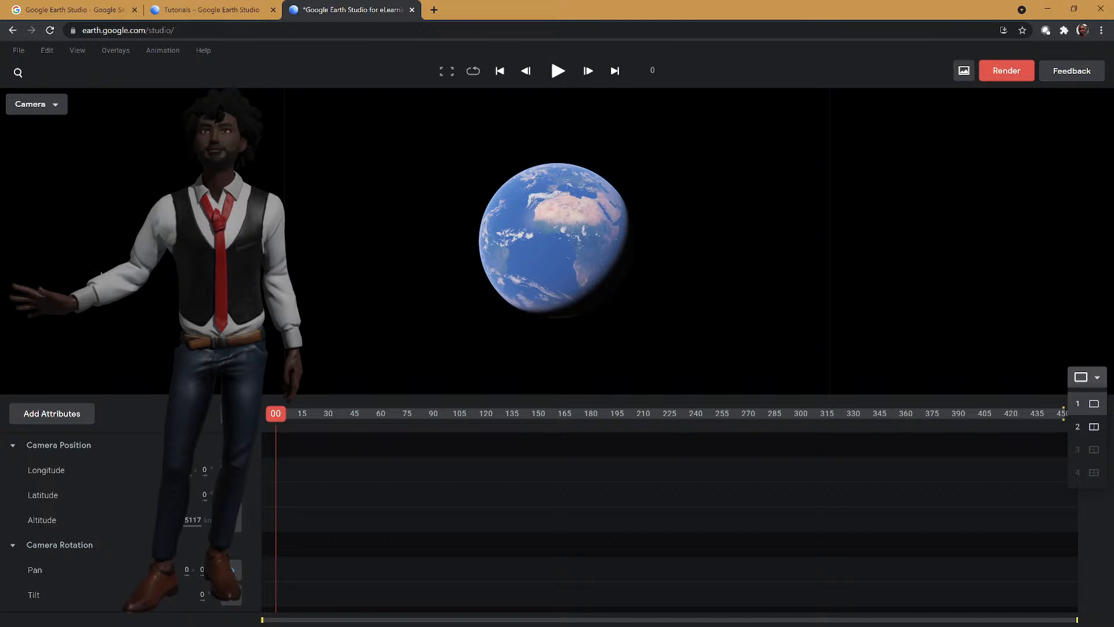
{"action": "left_click", "coordinate": [19, 50]}
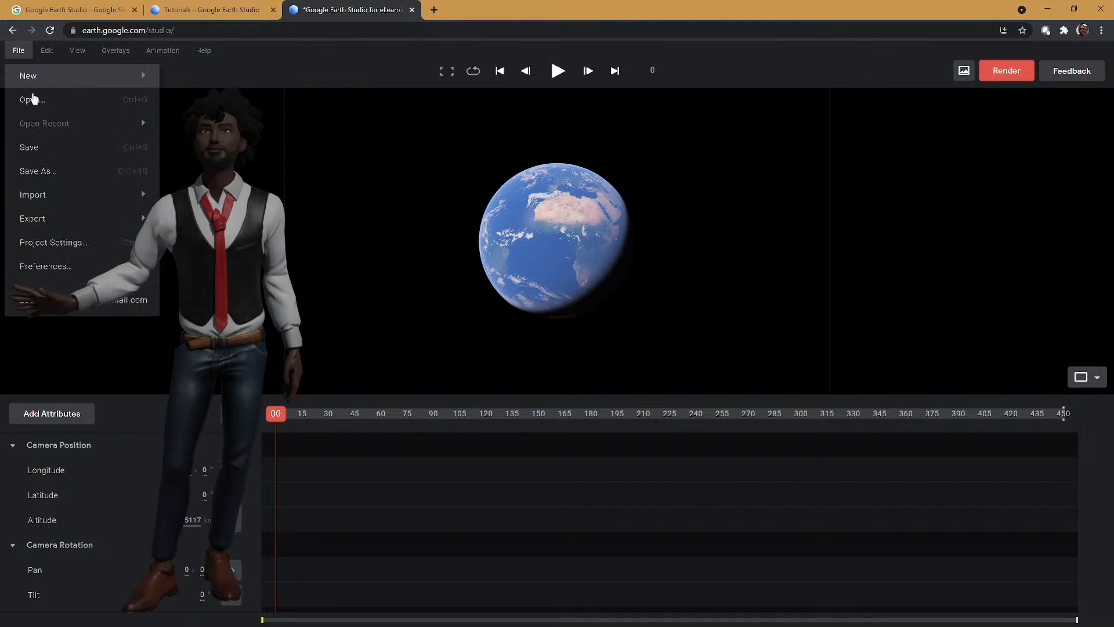
{"action": "left_click", "coordinate": [47, 55]}
{"action": "left_click", "coordinate": [47, 55]}
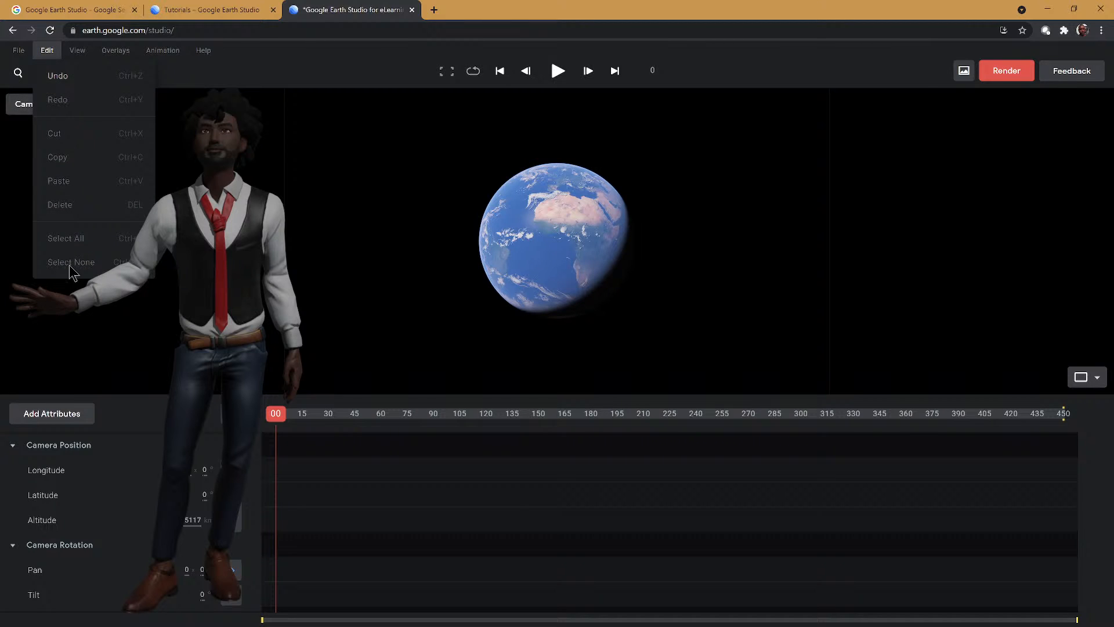
- Turn on the three-by-three guide grid over the camera viewport
{"action": "mouse_move", "coordinate": [89, 79]}
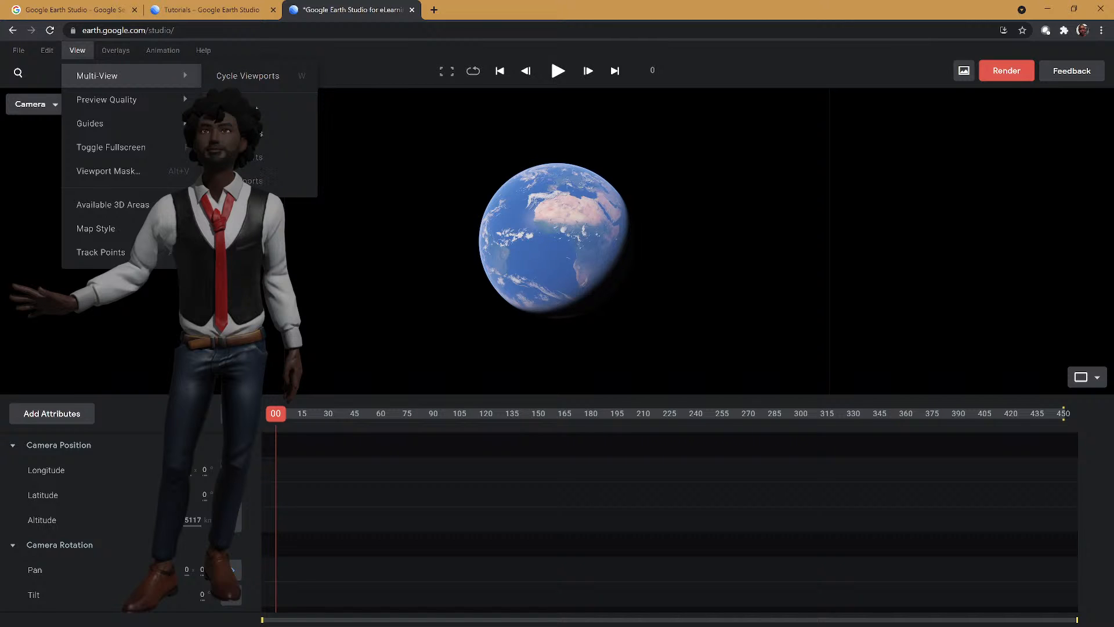
{"action": "mouse_move", "coordinate": [141, 104]}
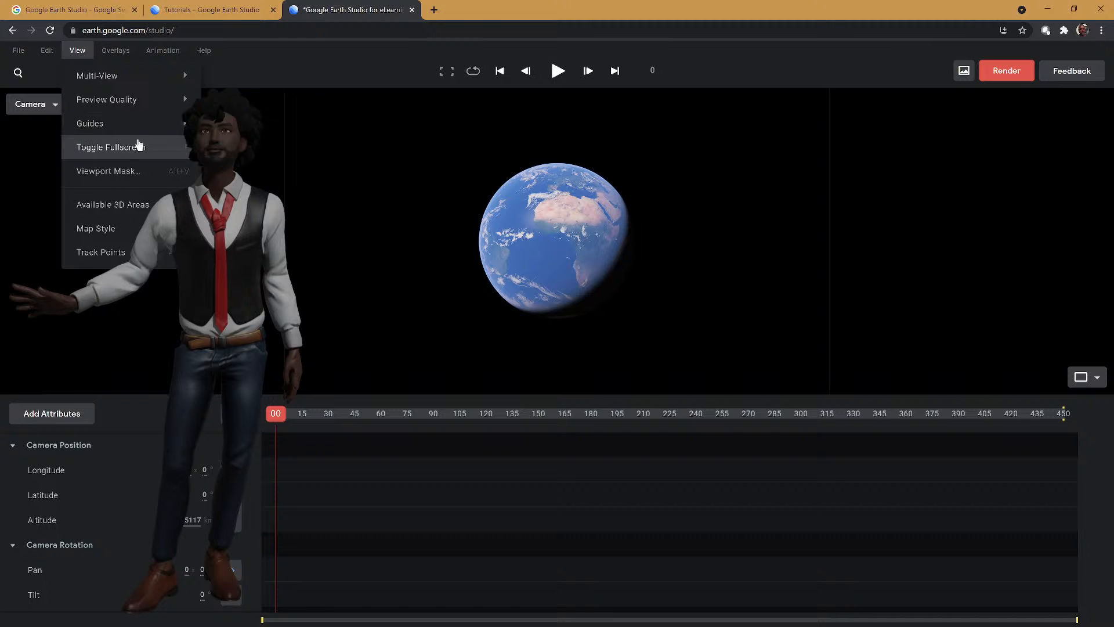
{"action": "mouse_move", "coordinate": [140, 134]}
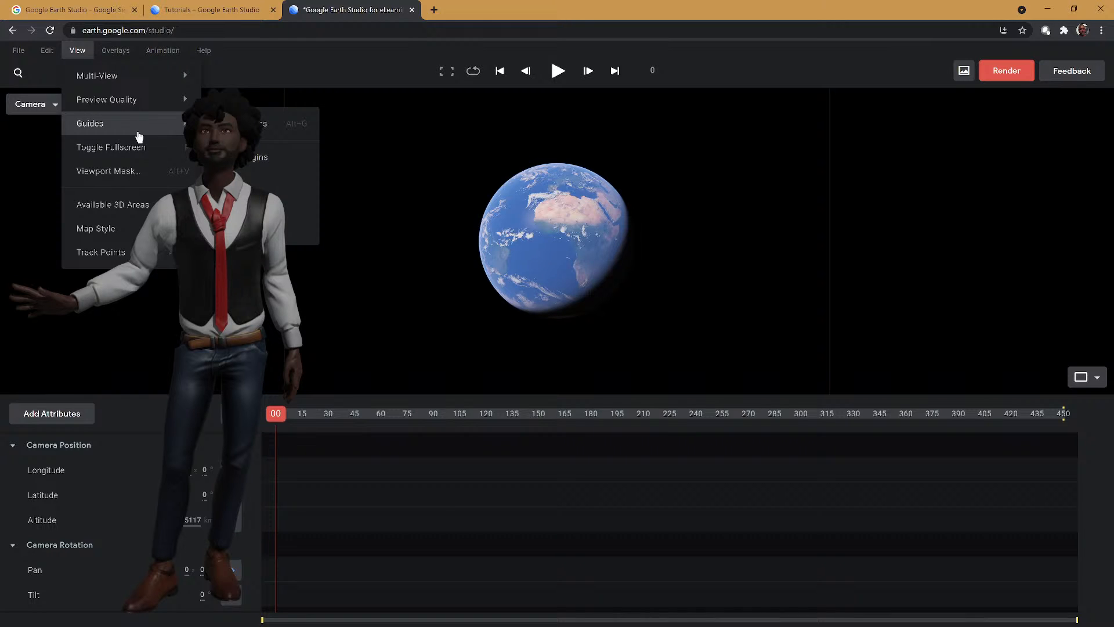
{"action": "left_click", "coordinate": [262, 179]}
- Switch the viewport guides from the grid to the center crosshair, and add the safe margins around the frame
{"action": "left_click", "coordinate": [89, 54]}
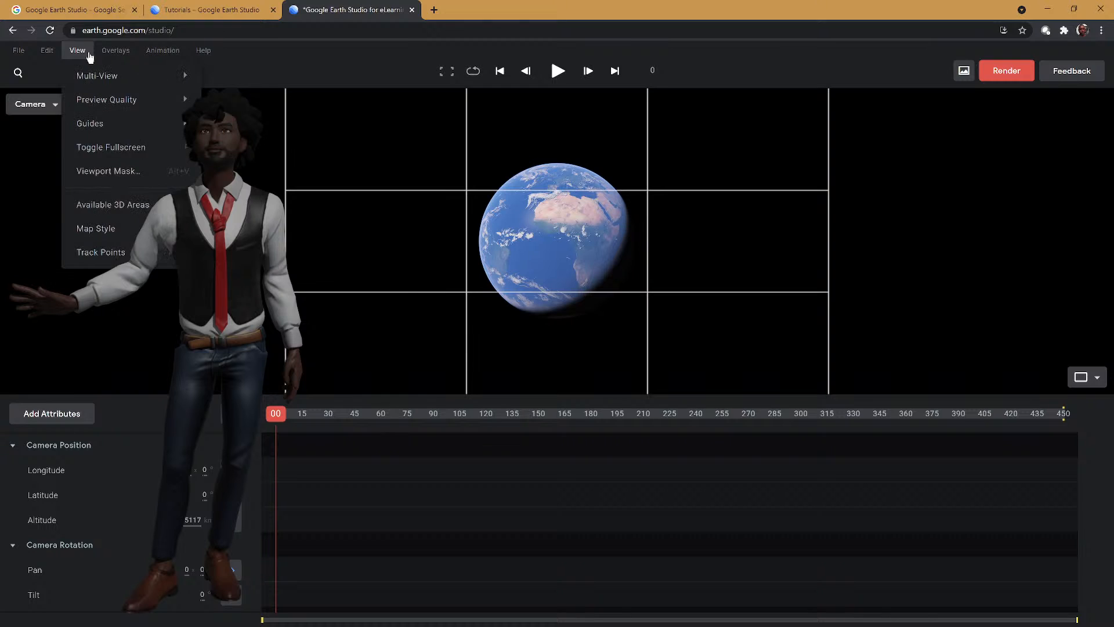
{"action": "mouse_move", "coordinate": [124, 131]}
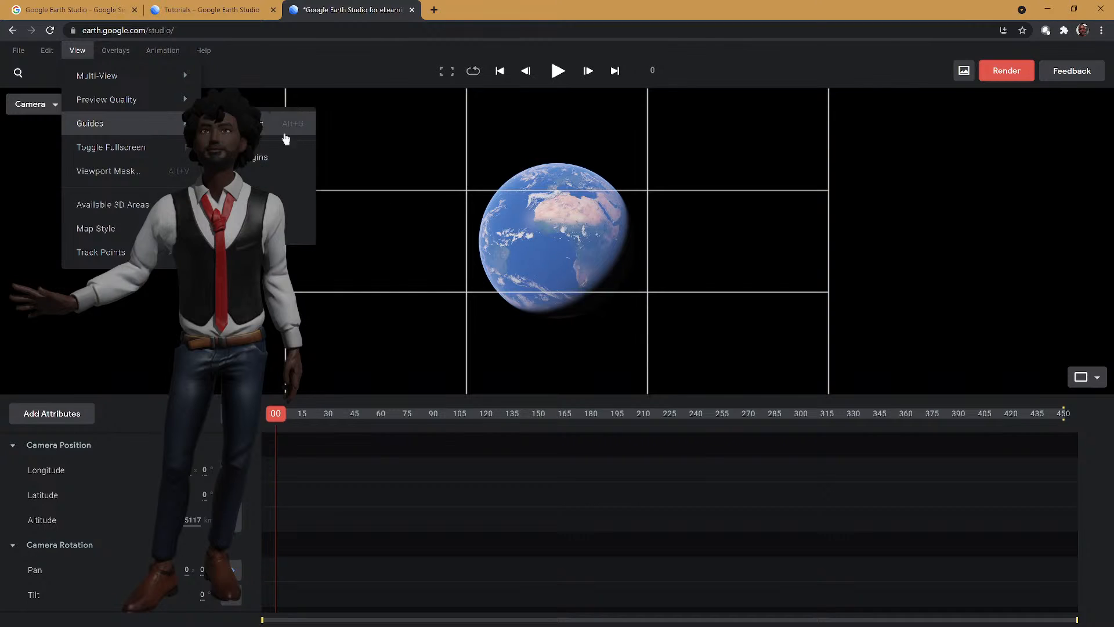
{"action": "left_click", "coordinate": [285, 204]}
{"action": "left_click", "coordinate": [111, 53]}
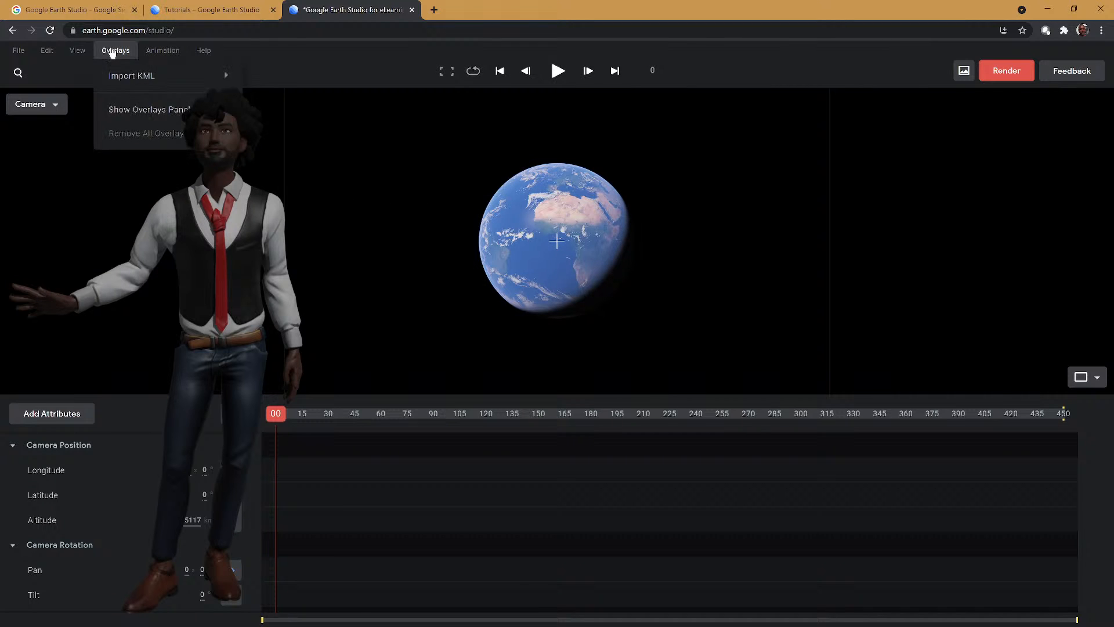
{"action": "mouse_move", "coordinate": [83, 58]}
{"action": "mouse_move", "coordinate": [118, 130]}
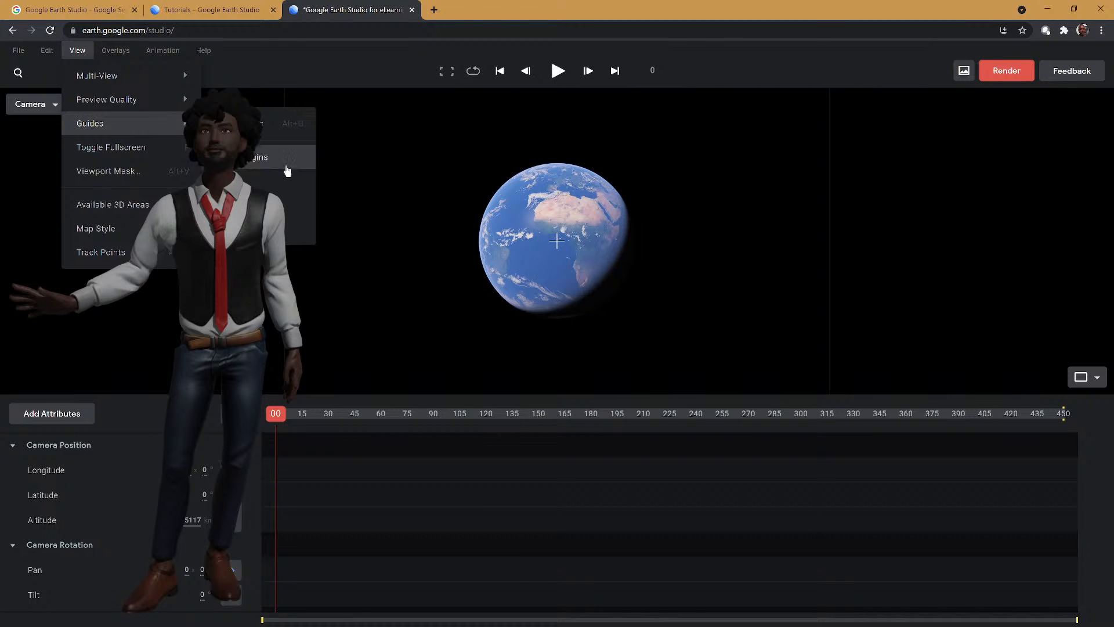
{"action": "left_click", "coordinate": [240, 168]}
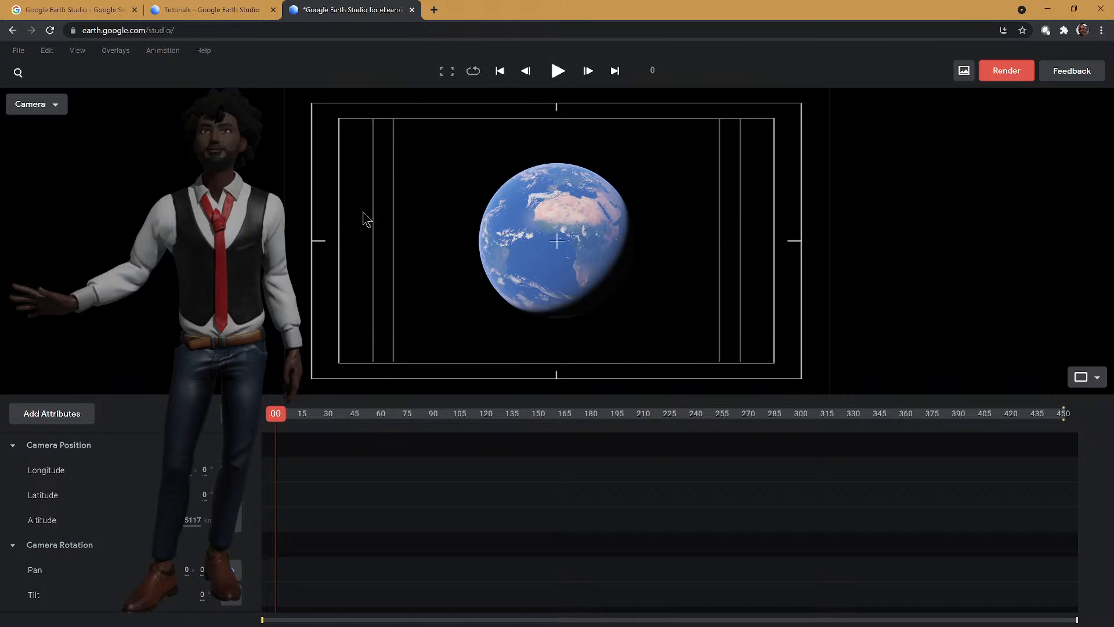
- Switch the viewport guides back to the three-by-three grid
{"action": "left_click", "coordinate": [48, 105]}
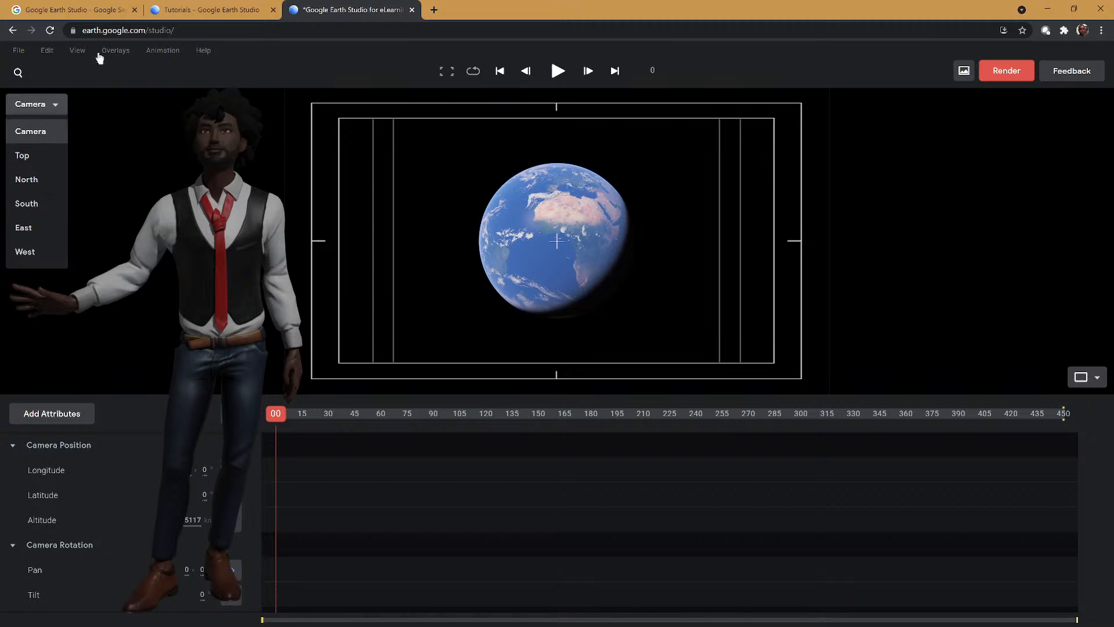
{"action": "left_click", "coordinate": [77, 50]}
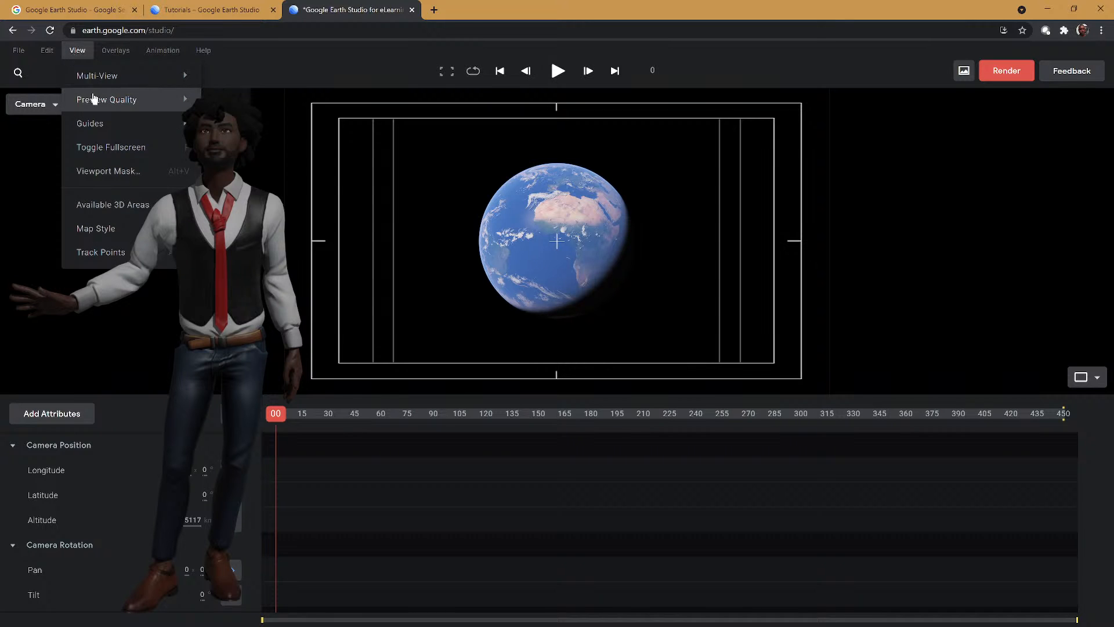
{"action": "mouse_move", "coordinate": [102, 131]}
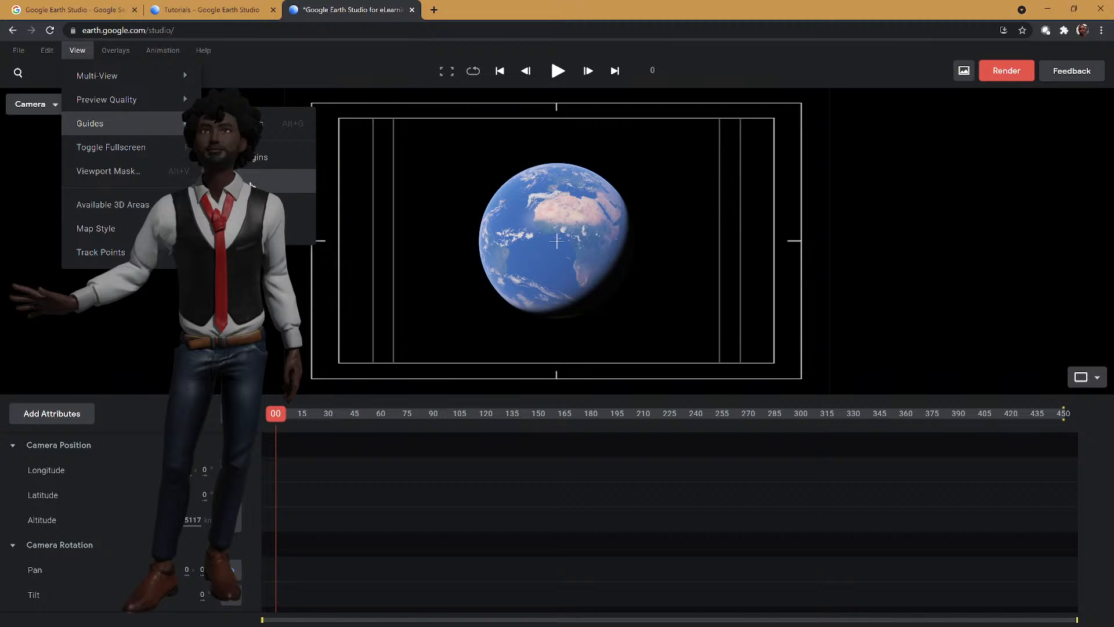
{"action": "left_click", "coordinate": [251, 181]}
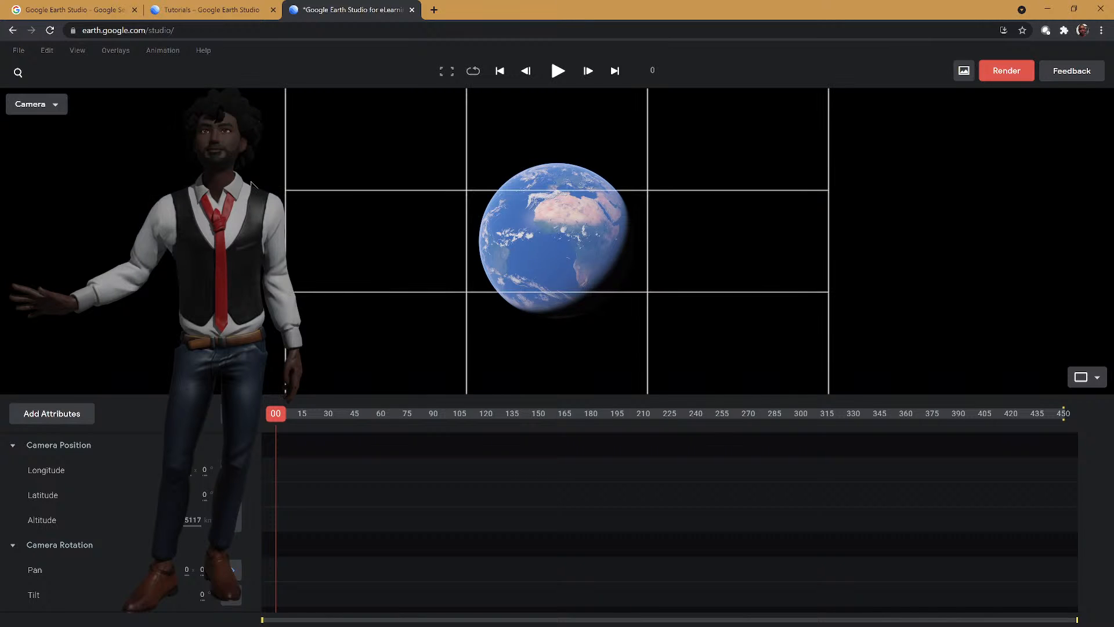
- Review the KML overlay options, the animation easing and advanced options, and the help resources
{"action": "left_click", "coordinate": [121, 53]}
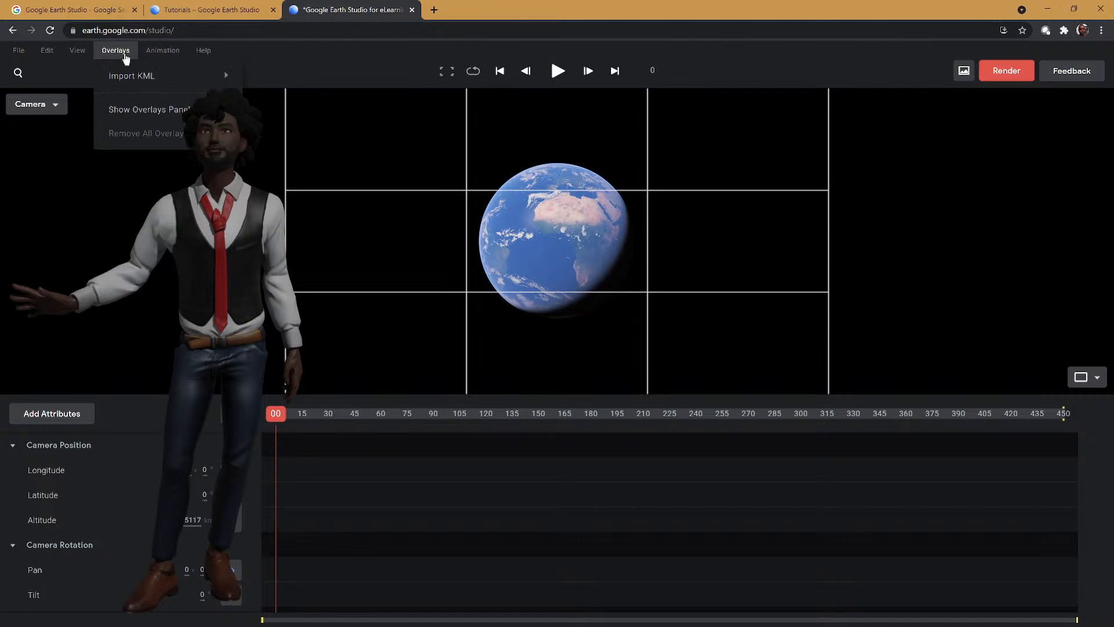
{"action": "mouse_move", "coordinate": [120, 81]}
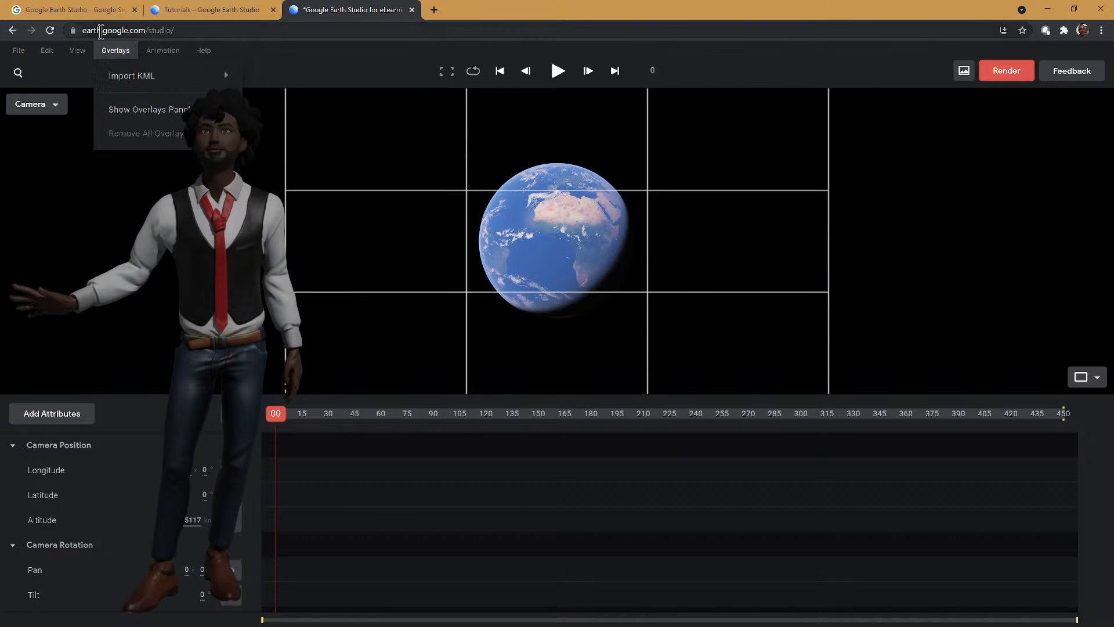
{"action": "mouse_move", "coordinate": [169, 55]}
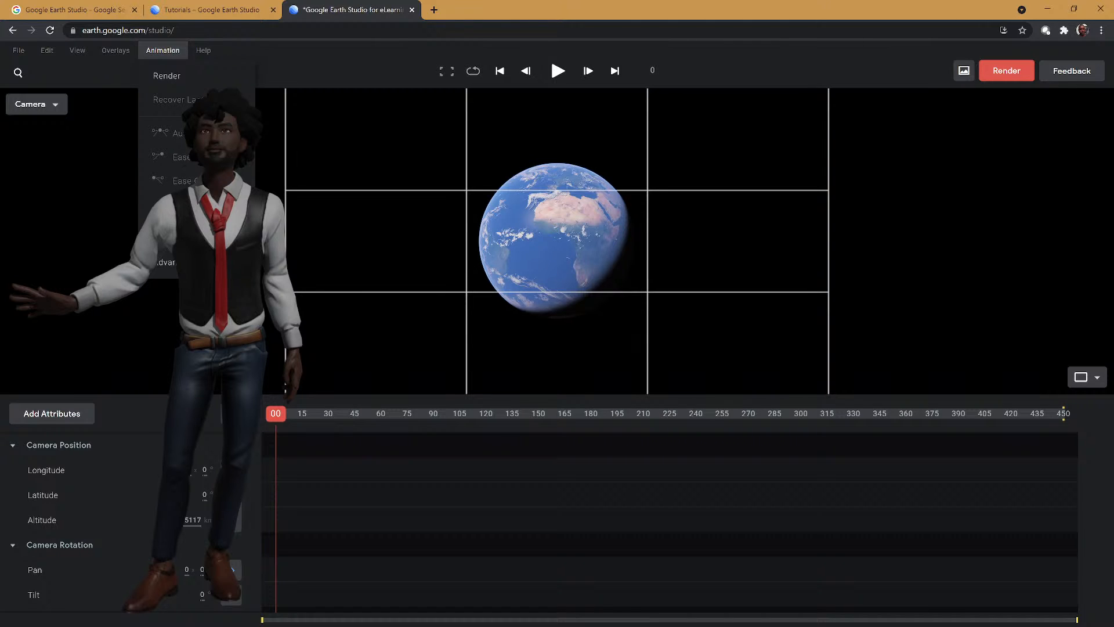
{"action": "mouse_move", "coordinate": [166, 261]}
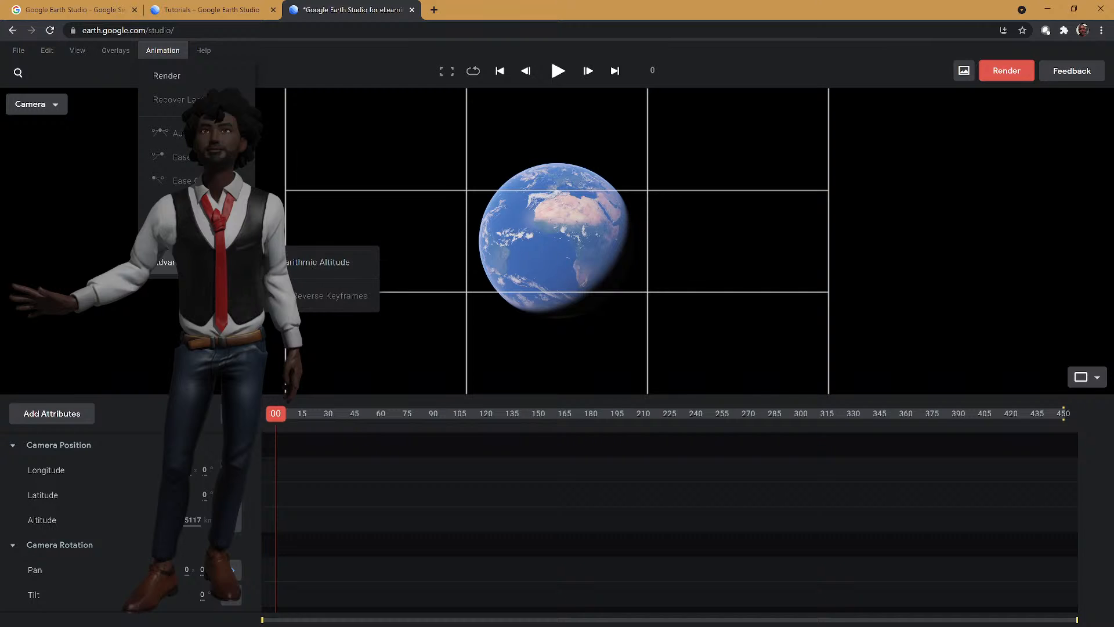
{"action": "mouse_move", "coordinate": [203, 53]}
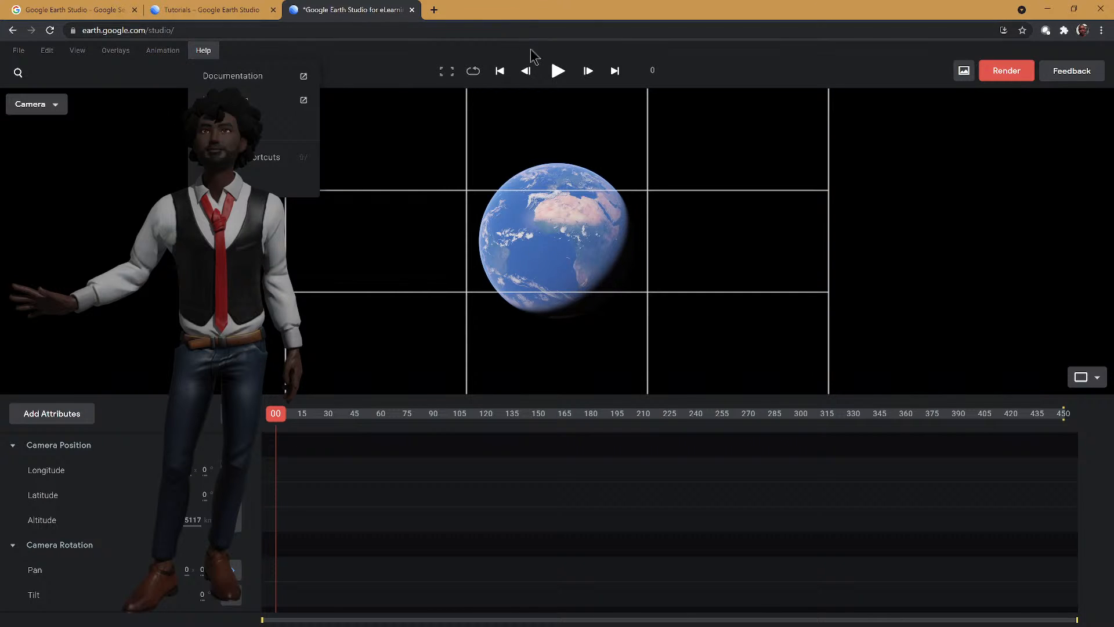
{"action": "left_click", "coordinate": [520, 274]}
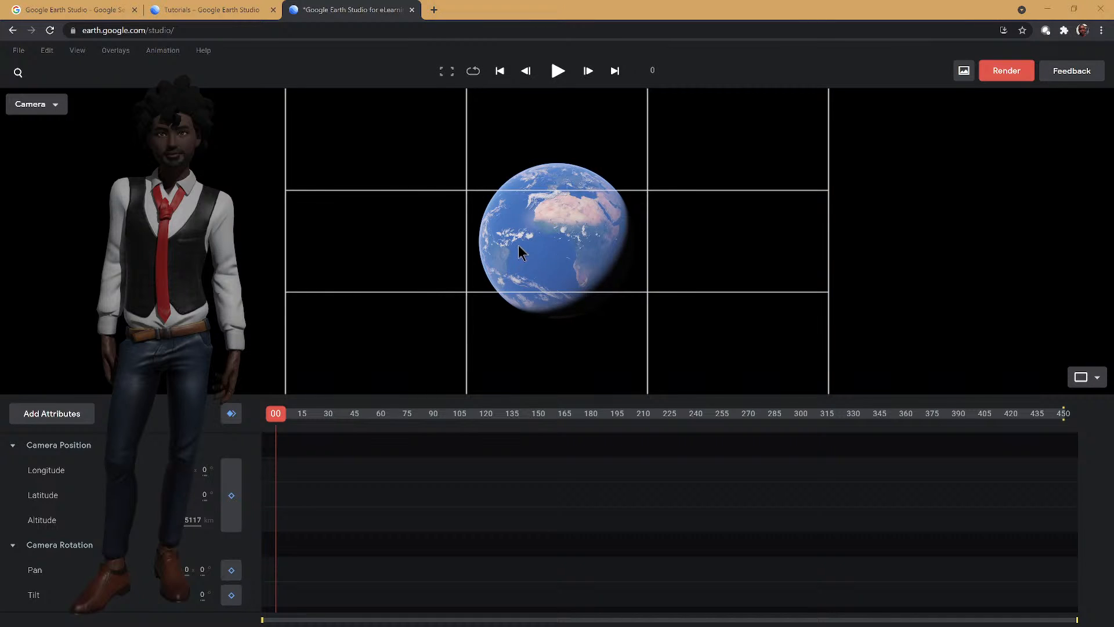
- Rotate the globe in the camera viewport to bring South America into view
{"action": "left_click_drag", "start_coordinate": [525, 244], "coordinate": [567, 248]}
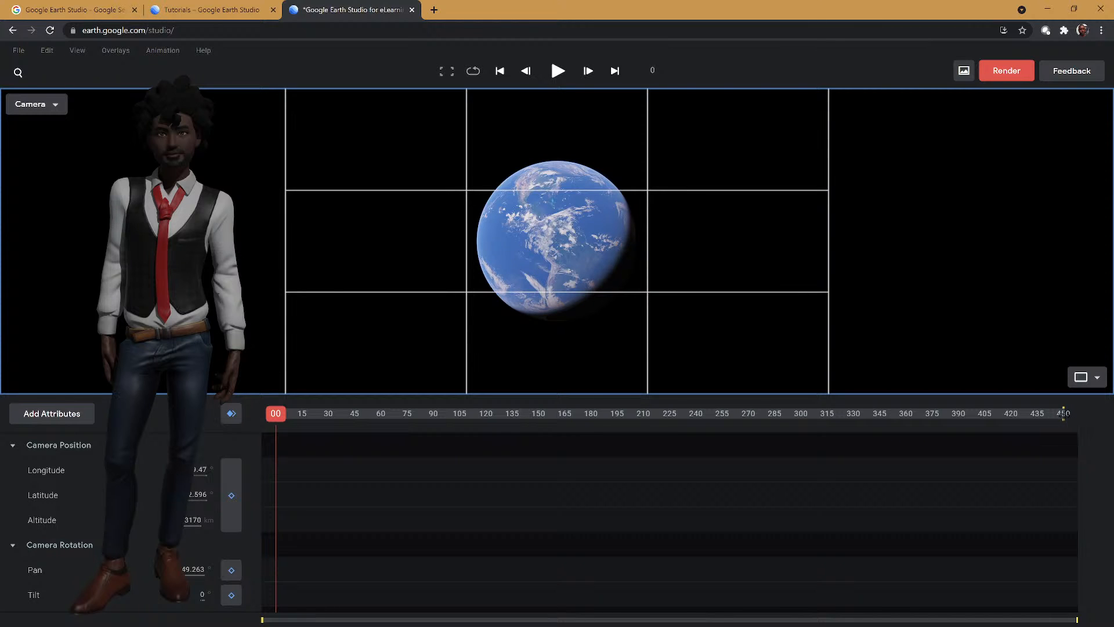
{"action": "left_click_drag", "start_coordinate": [290, 429], "coordinate": [210, 376]}
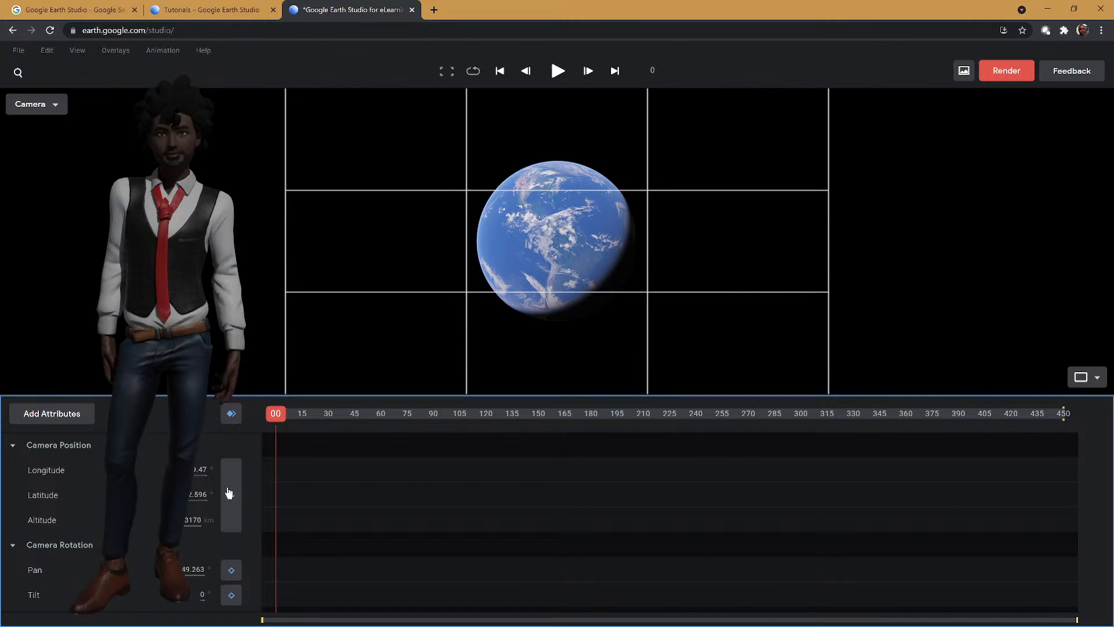
{"action": "left_click", "coordinate": [230, 416]}
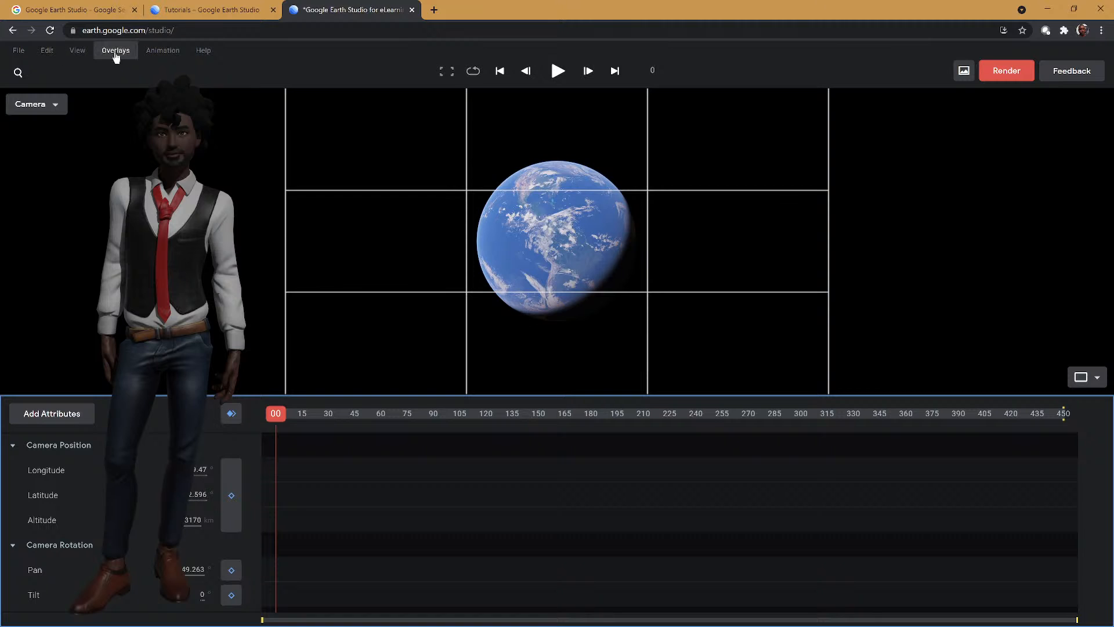
{"action": "left_click", "coordinate": [192, 54]}
{"action": "mouse_move", "coordinate": [175, 53]}
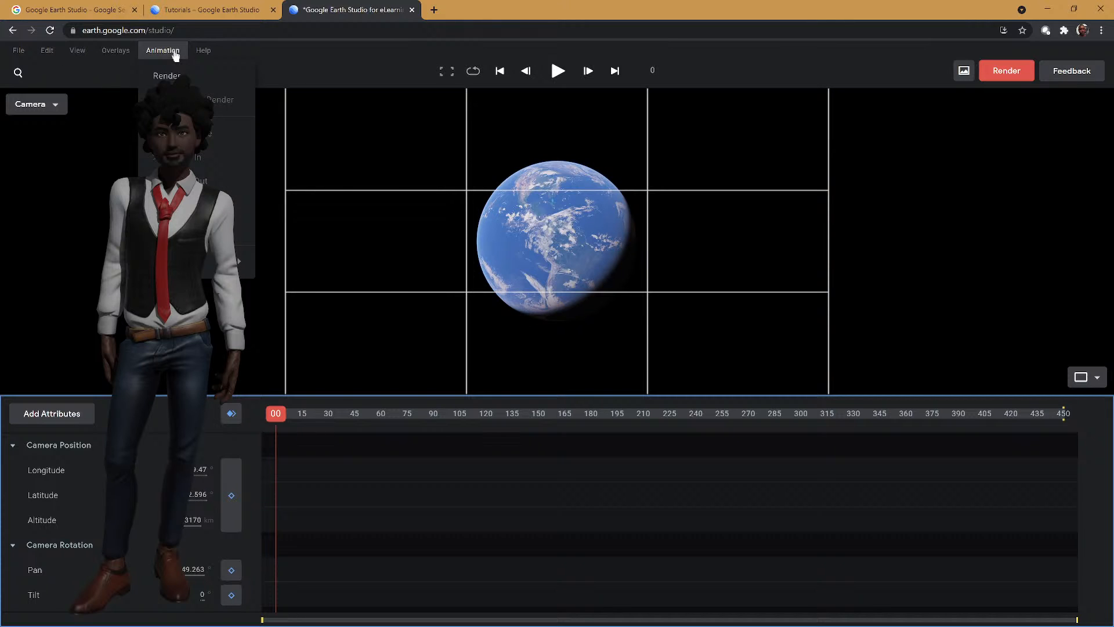
{"action": "mouse_move", "coordinate": [132, 54]}
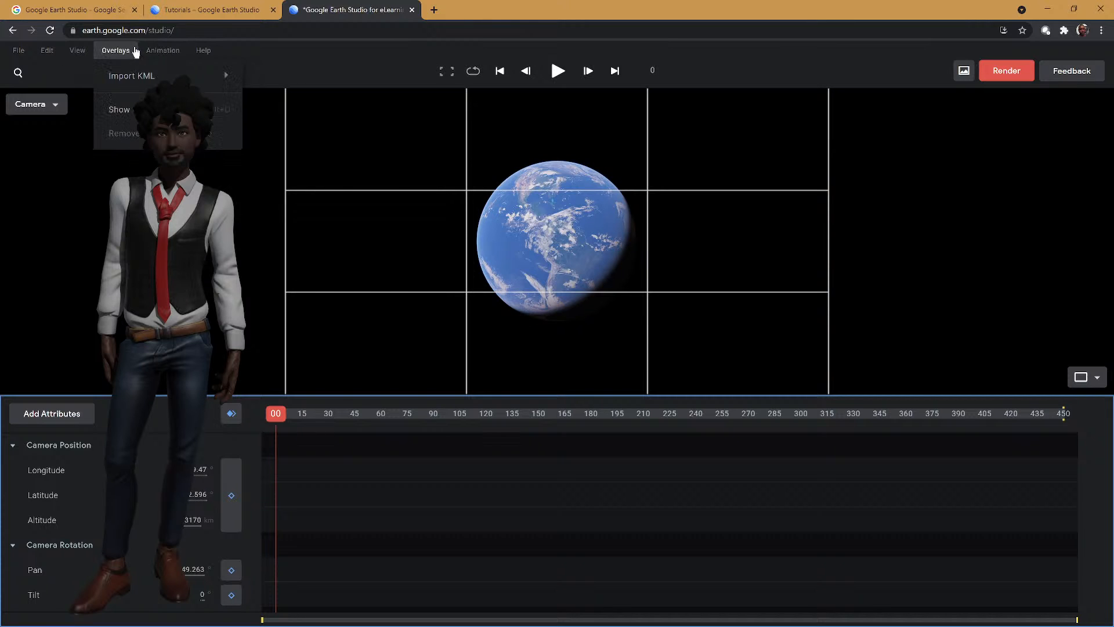
{"action": "right_click", "coordinate": [298, 422]}
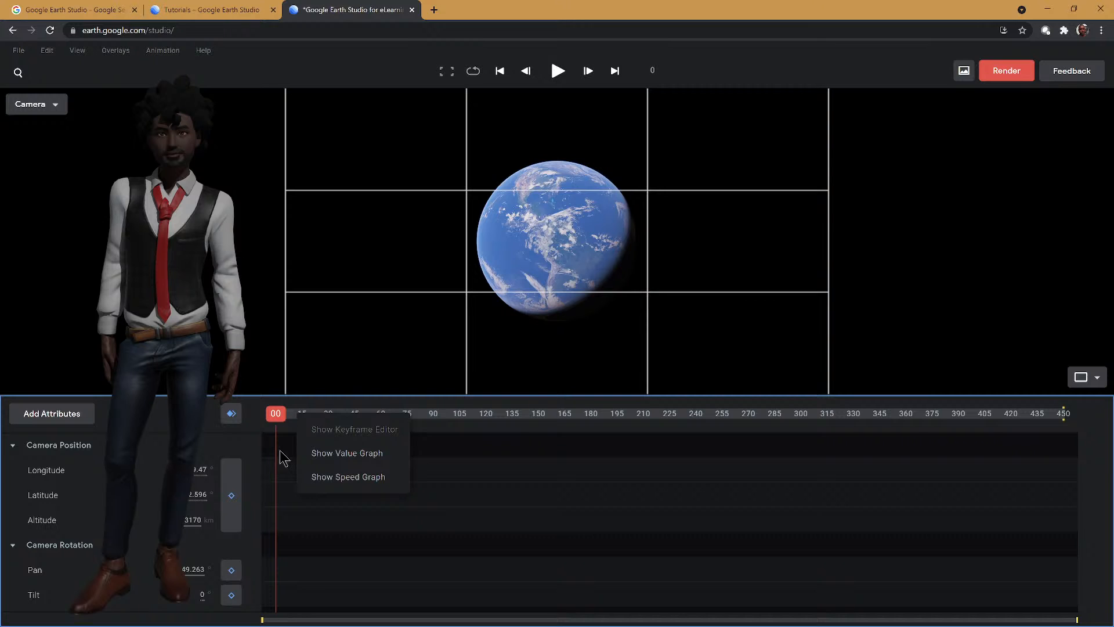
{"action": "left_click", "coordinate": [278, 473]}
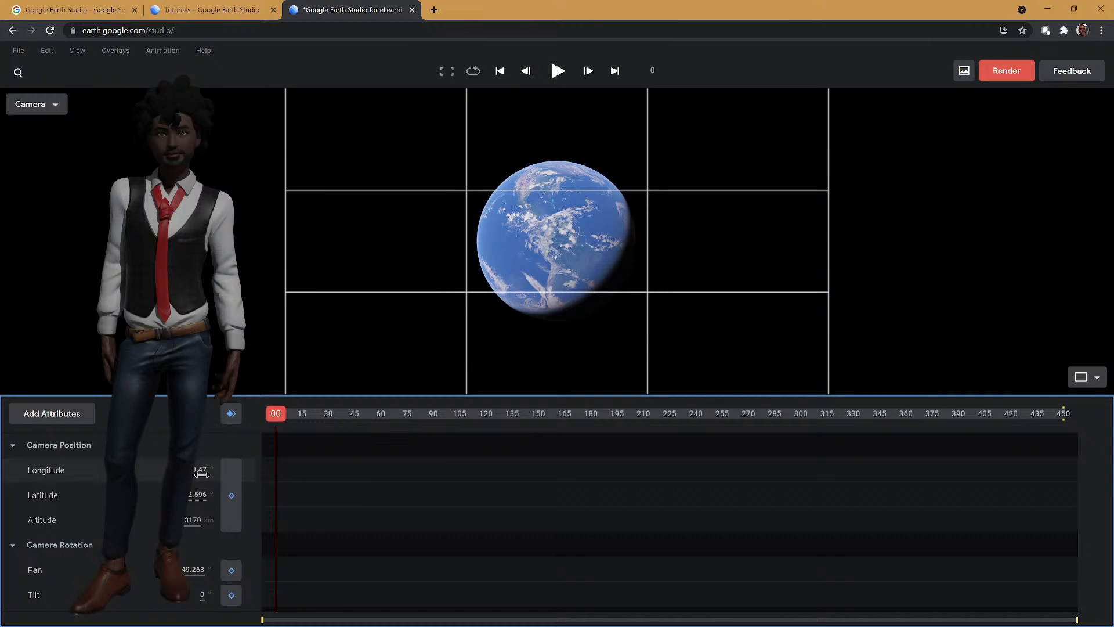
- Keyframe the camera position at frame 0, and again at frame 105 with the globe rotated to another side
{"action": "scroll", "coordinate": [201, 474], "scroll_direction": "down", "scroll_amount": 1}
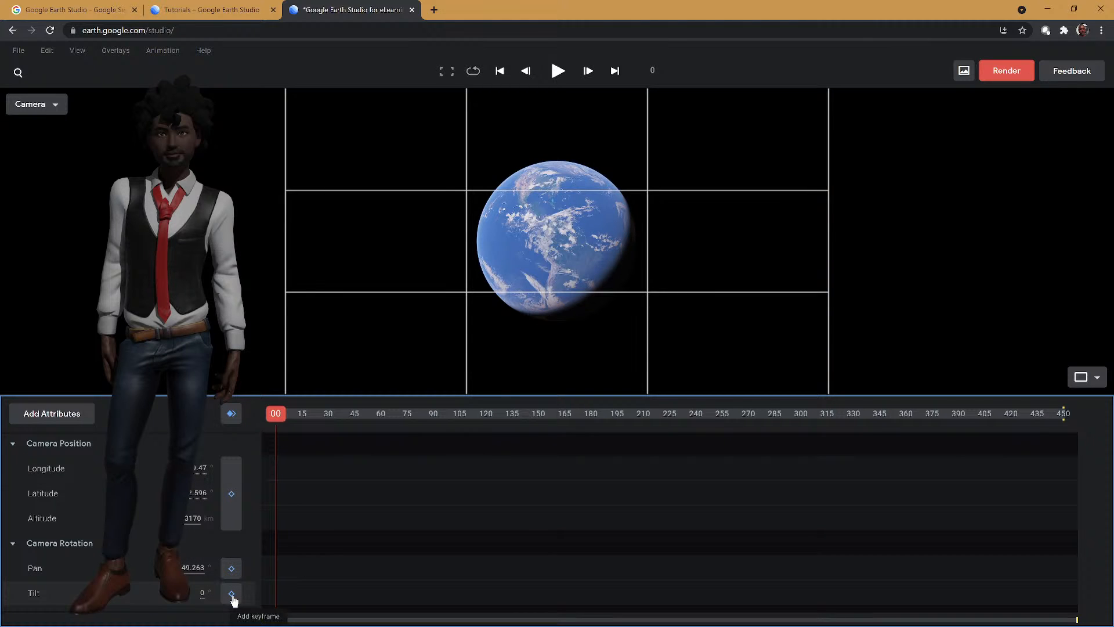
{"action": "left_click", "coordinate": [233, 492]}
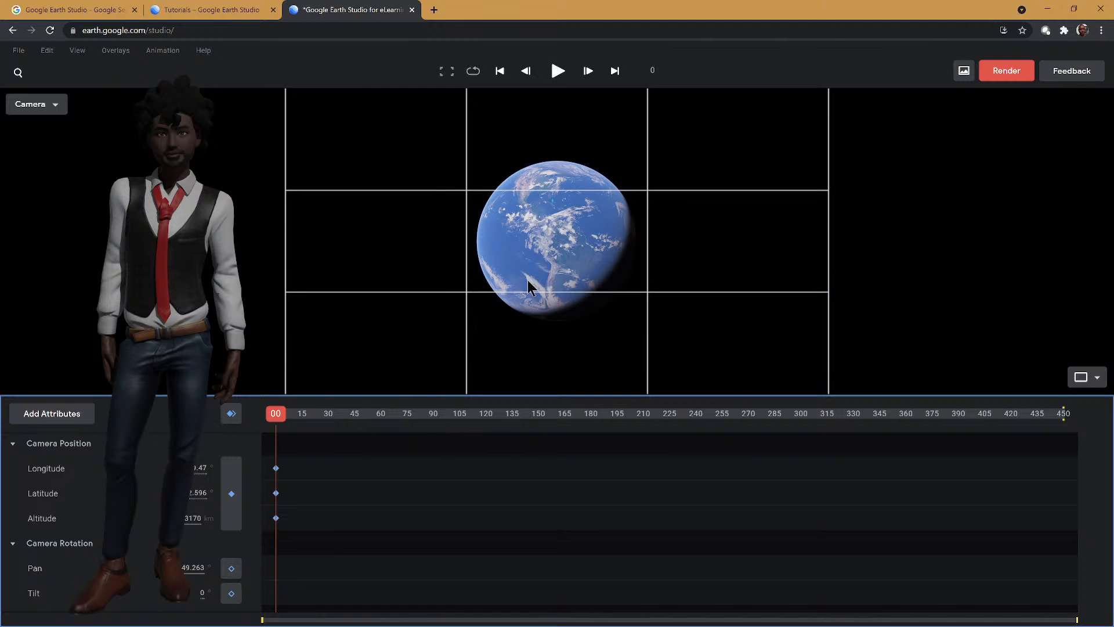
{"action": "left_click_drag", "start_coordinate": [277, 413], "coordinate": [462, 431]}
{"action": "left_click_drag", "start_coordinate": [518, 258], "coordinate": [686, 247]}
{"action": "left_click", "coordinate": [231, 494]}
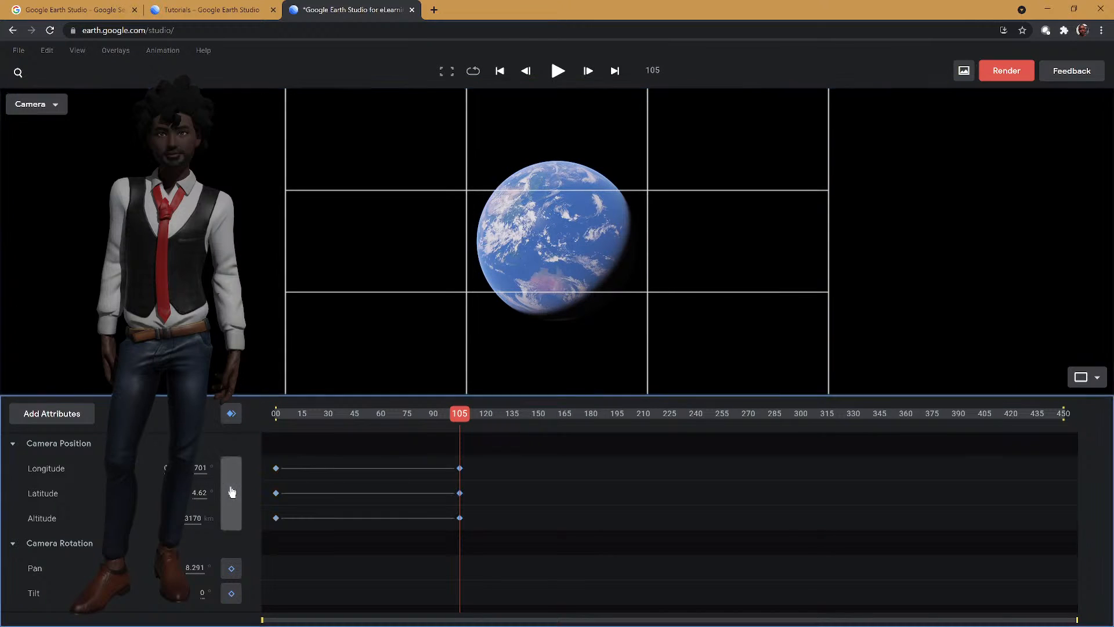
- Play the camera animation from frame 0 and pause it once it passes the last keyframes
{"action": "left_click_drag", "start_coordinate": [439, 433], "coordinate": [211, 419]}
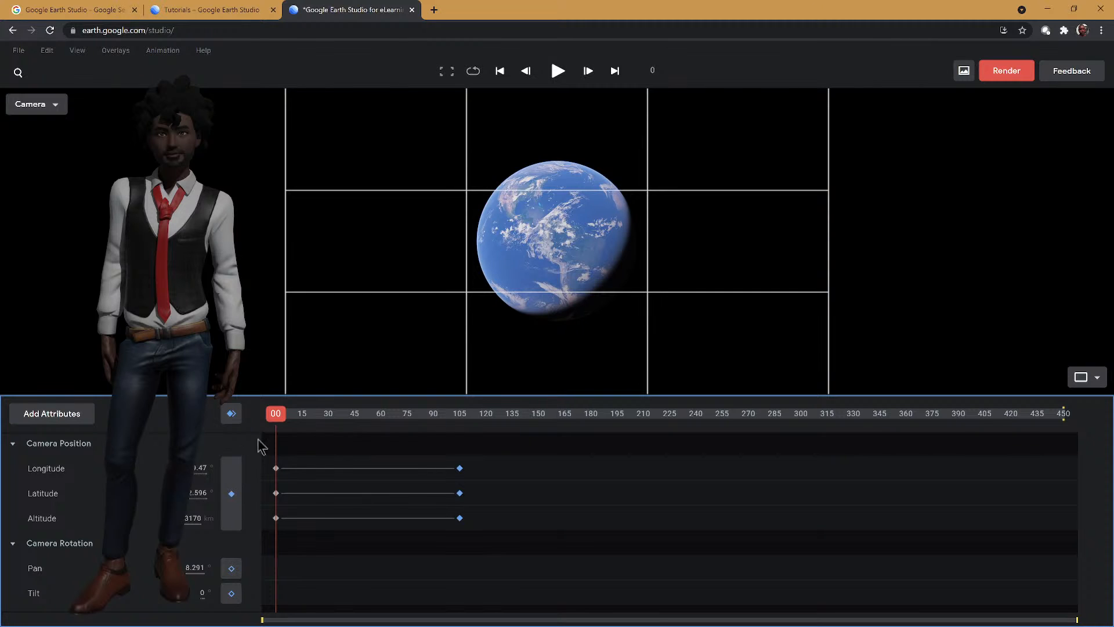
{"action": "left_click", "coordinate": [557, 71]}
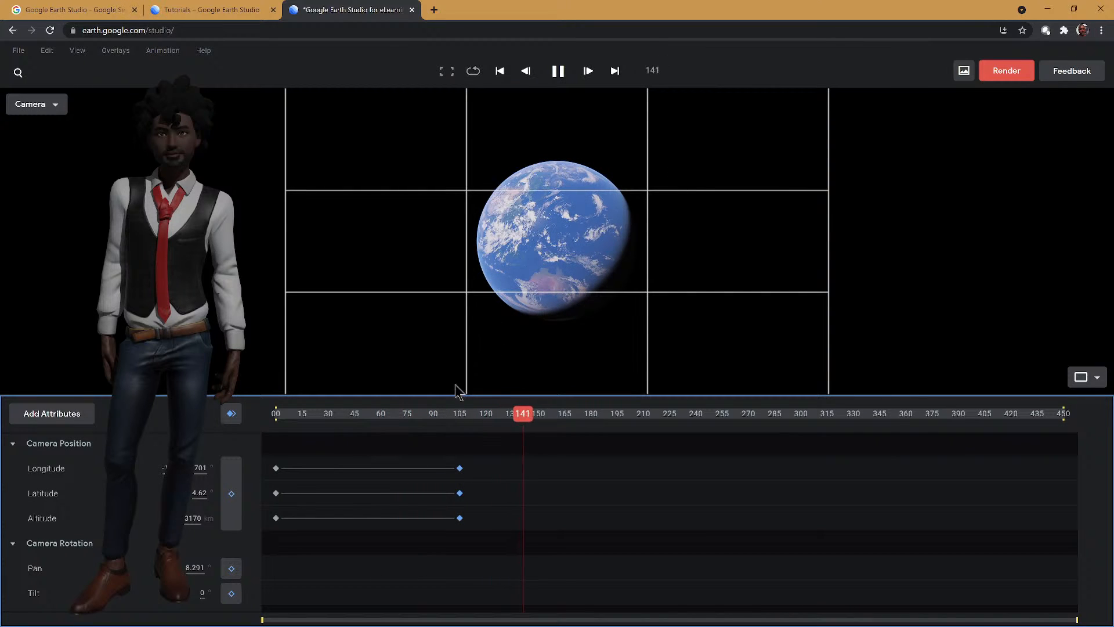
{"action": "left_click", "coordinate": [558, 71]}
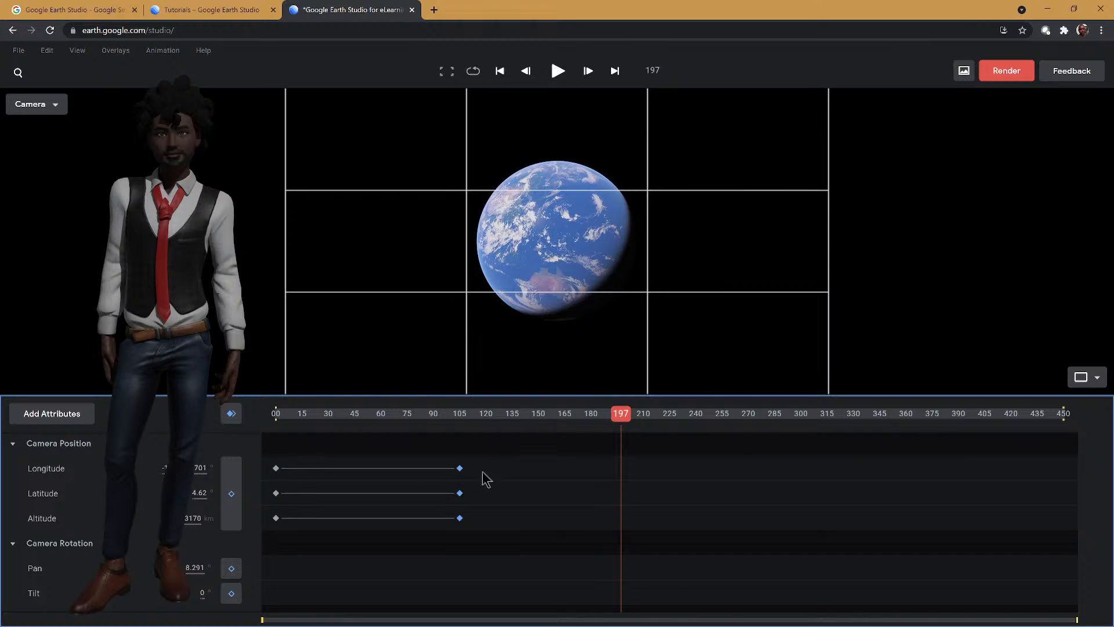
- Delete all the camera position keyframes and return the playhead to frame 0
{"action": "left_click_drag", "start_coordinate": [506, 532], "coordinate": [249, 446]}
{"action": "key", "text": "Delete"}
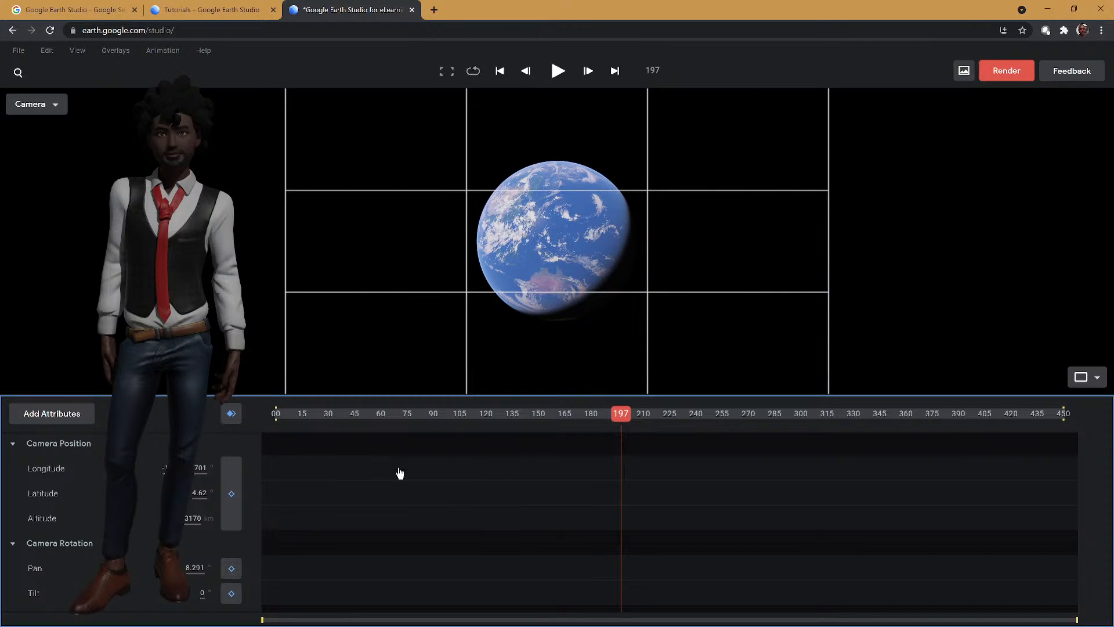
{"action": "left_click_drag", "start_coordinate": [620, 413], "coordinate": [276, 413]}
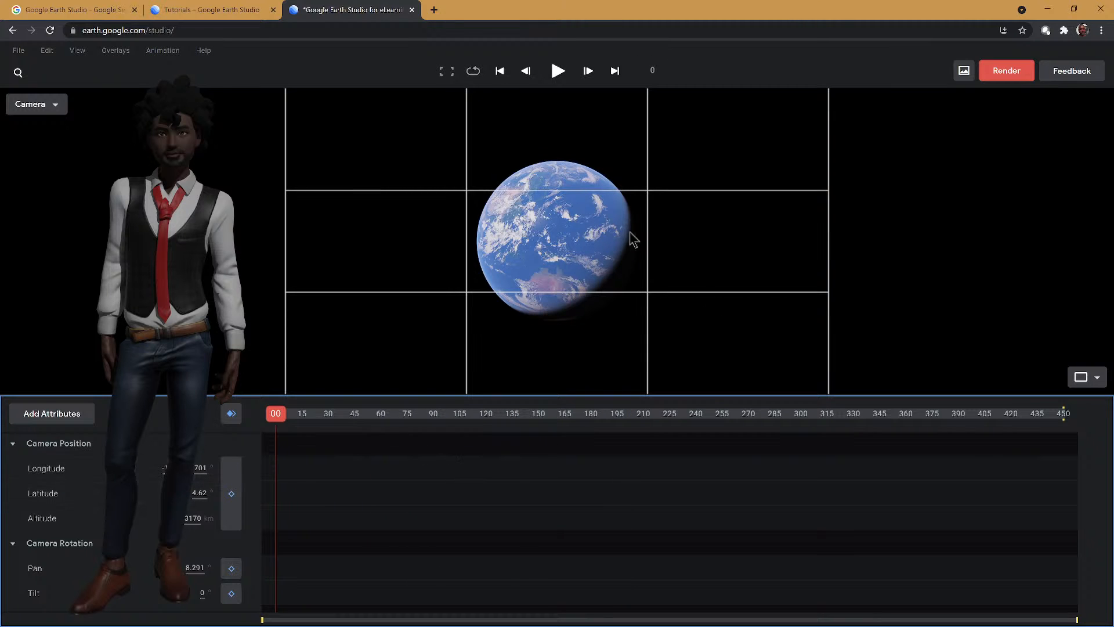
- Rotate the globe to face North America and show the top map beside the camera in a two-viewport layout
{"action": "mouse_move", "coordinate": [559, 256]}
{"action": "left_mouse_down"}
{"action": "mouse_move", "coordinate": [540, 234]}
{"action": "mouse_move", "coordinate": [615, 279]}
{"action": "mouse_move", "coordinate": [602, 286]}
{"action": "mouse_move", "coordinate": [524, 246]}
{"action": "mouse_move", "coordinate": [610, 244]}
{"action": "mouse_move", "coordinate": [627, 209]}
{"action": "mouse_move", "coordinate": [607, 189]}
{"action": "mouse_move", "coordinate": [620, 255]}
{"action": "mouse_move", "coordinate": [572, 264]}
{"action": "mouse_move", "coordinate": [534, 244]}
{"action": "mouse_move", "coordinate": [522, 256]}
{"action": "mouse_move", "coordinate": [597, 252]}
{"action": "mouse_move", "coordinate": [544, 246]}
{"action": "mouse_move", "coordinate": [575, 248]}
{"action": "mouse_move", "coordinate": [564, 211]}
{"action": "mouse_move", "coordinate": [561, 259]}
{"action": "left_mouse_up"}
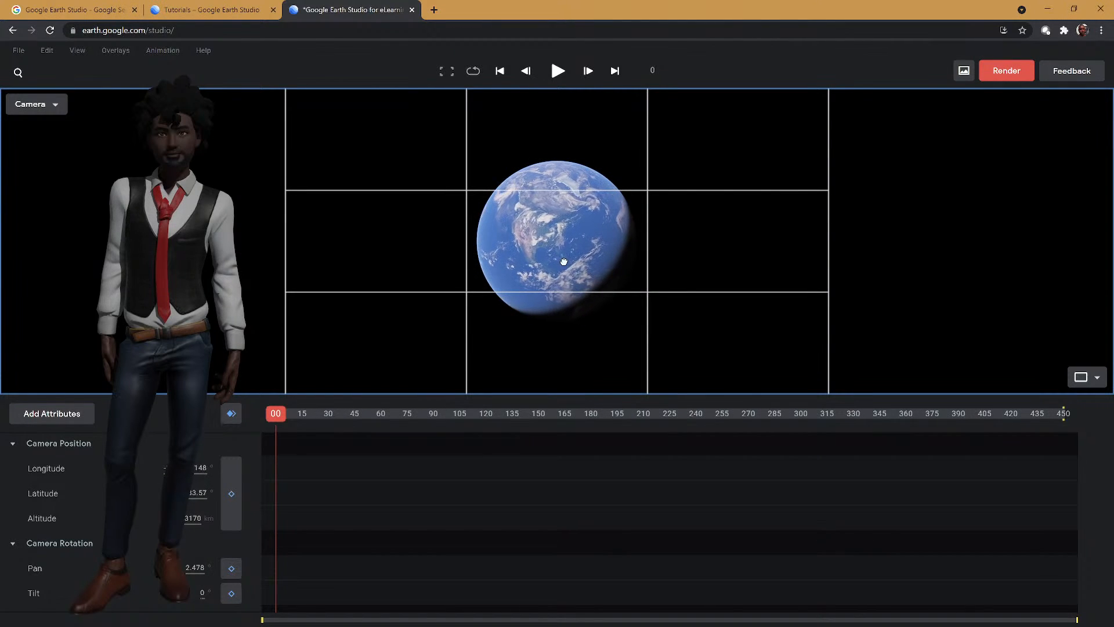
{"action": "left_click", "coordinate": [1091, 377]}
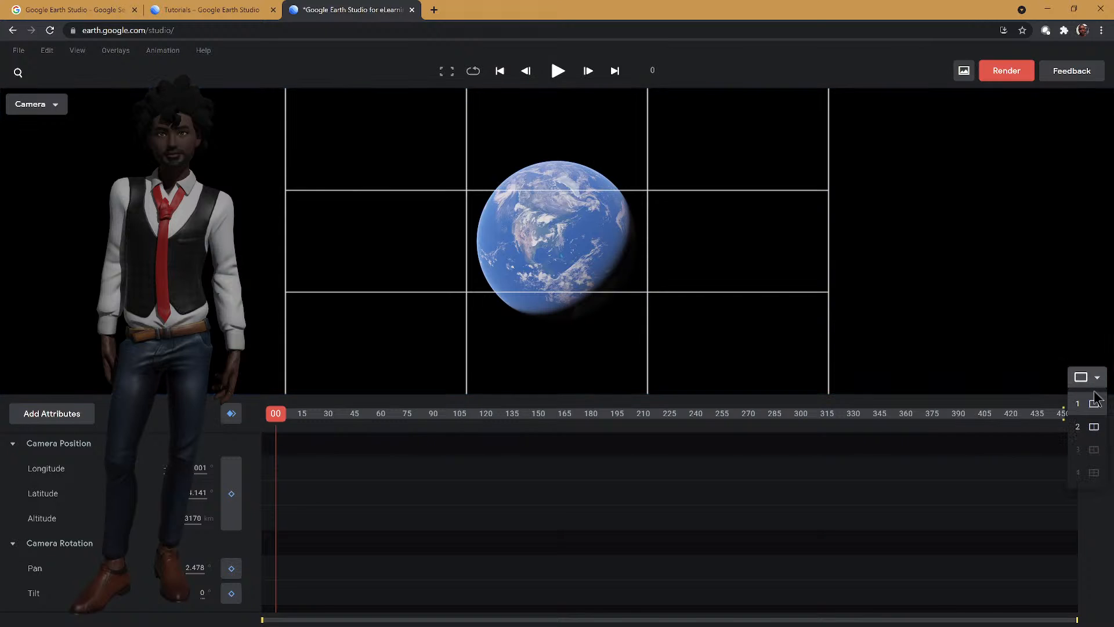
{"action": "left_click", "coordinate": [1090, 429]}
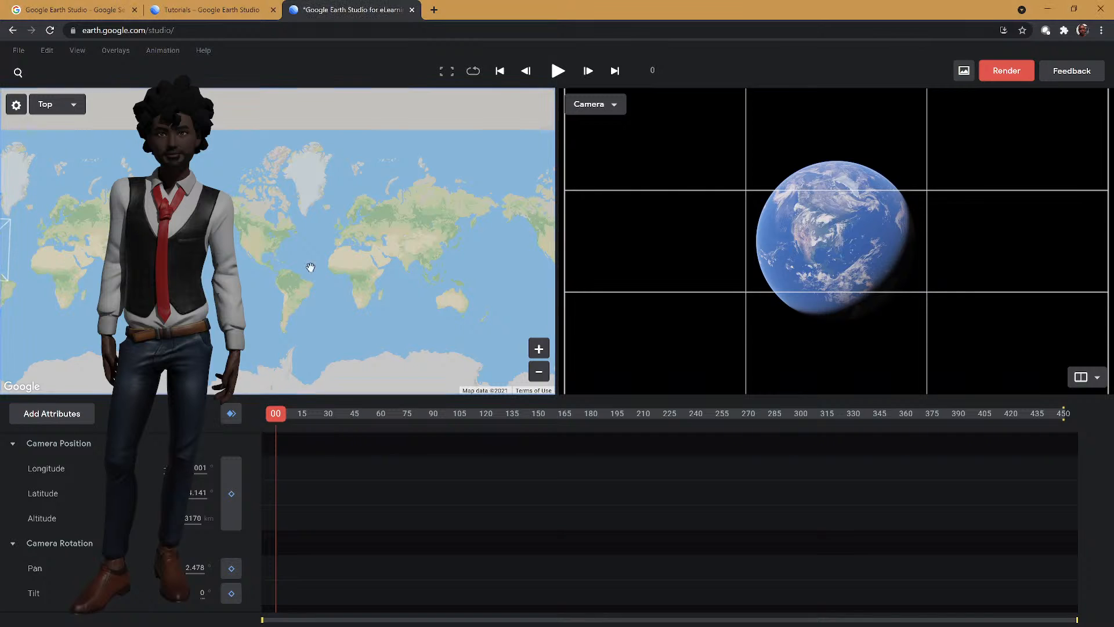
- Examine the top map closely along the southeastern US coast around Georgia and northern Florida
{"action": "left_click", "coordinate": [536, 354]}
{"action": "left_click", "coordinate": [536, 354]}
{"action": "left_click", "coordinate": [536, 355]}
{"action": "left_click", "coordinate": [536, 354]}
{"action": "left_click", "coordinate": [536, 355]}
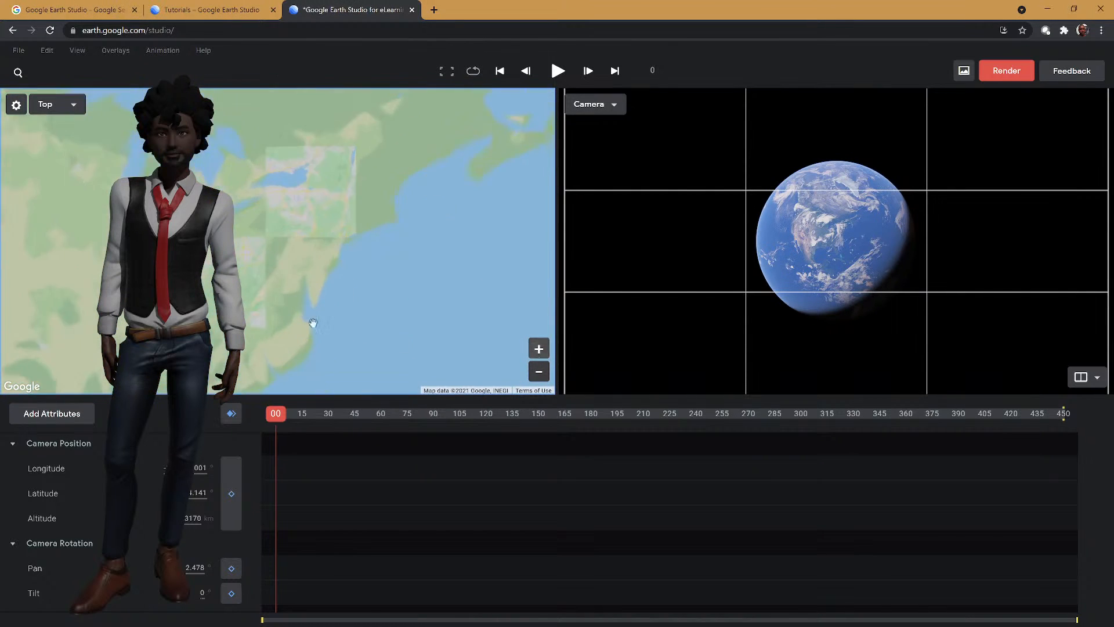
{"action": "left_click_drag", "start_coordinate": [344, 235], "coordinate": [363, 102]}
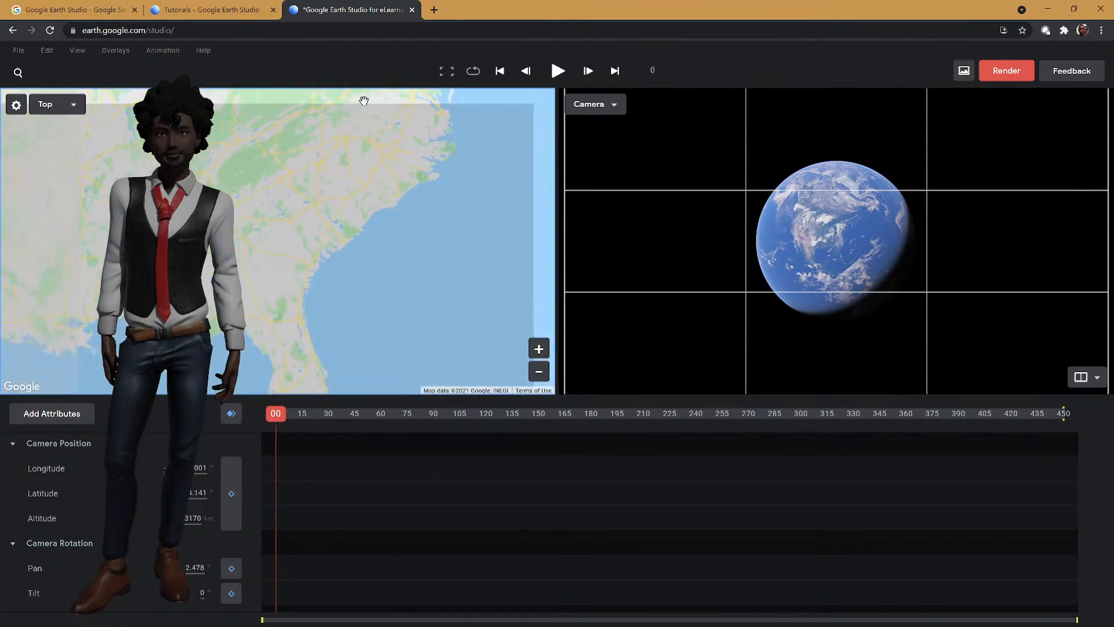
{"action": "left_click_drag", "start_coordinate": [256, 284], "coordinate": [325, 254]}
{"action": "left_click_drag", "start_coordinate": [390, 301], "coordinate": [428, 323]}
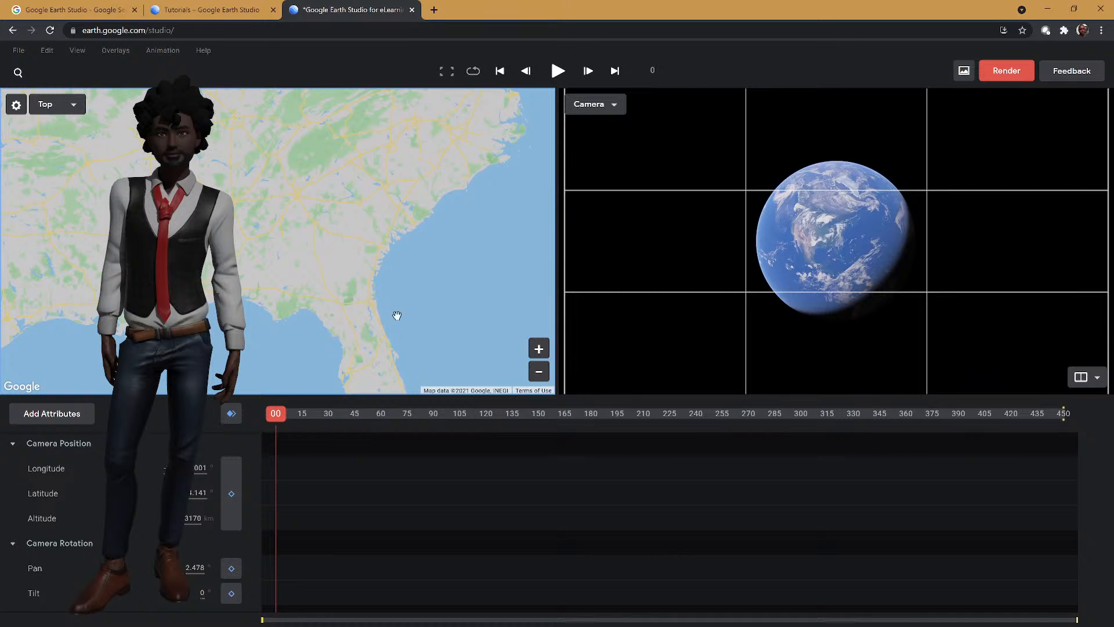
- Find the downtown Atlanta streets south of Decatur St SE on the top map and open the map's context options there
{"action": "scroll", "coordinate": [261, 218], "scroll_direction": "up", "scroll_amount": 2}
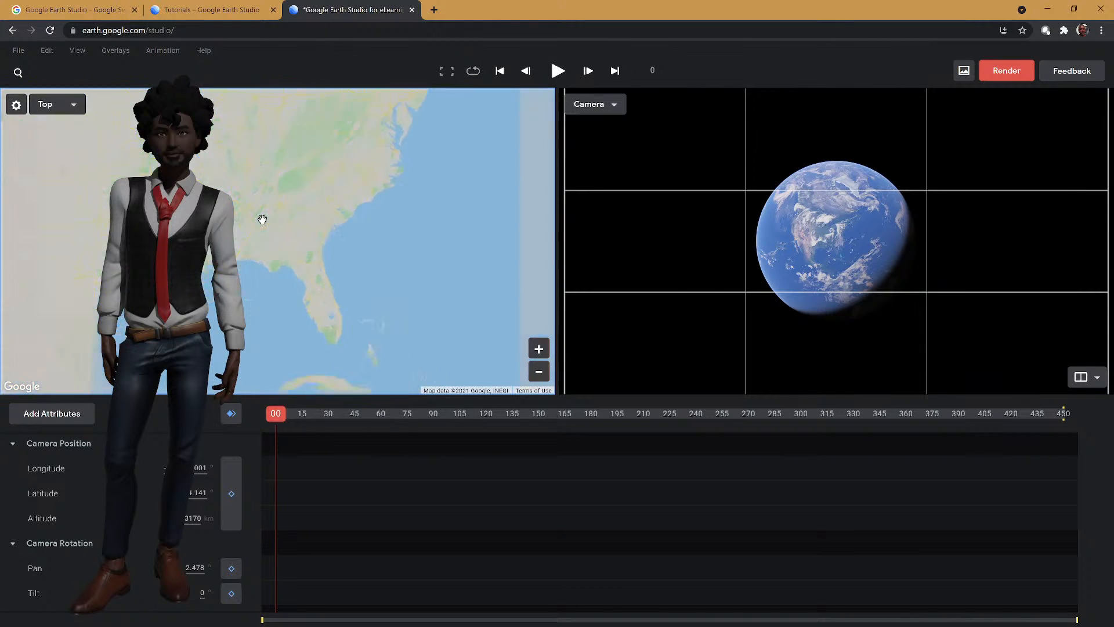
{"action": "scroll", "coordinate": [309, 252], "scroll_direction": "up", "scroll_amount": 3}
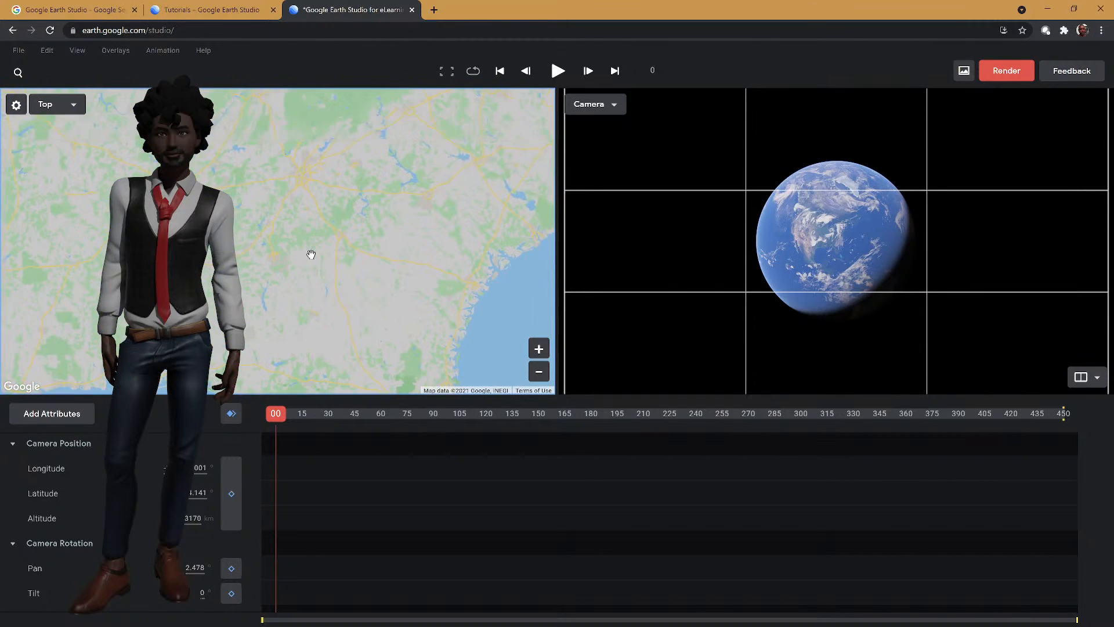
{"action": "scroll", "coordinate": [286, 249], "scroll_direction": "down", "scroll_amount": 4}
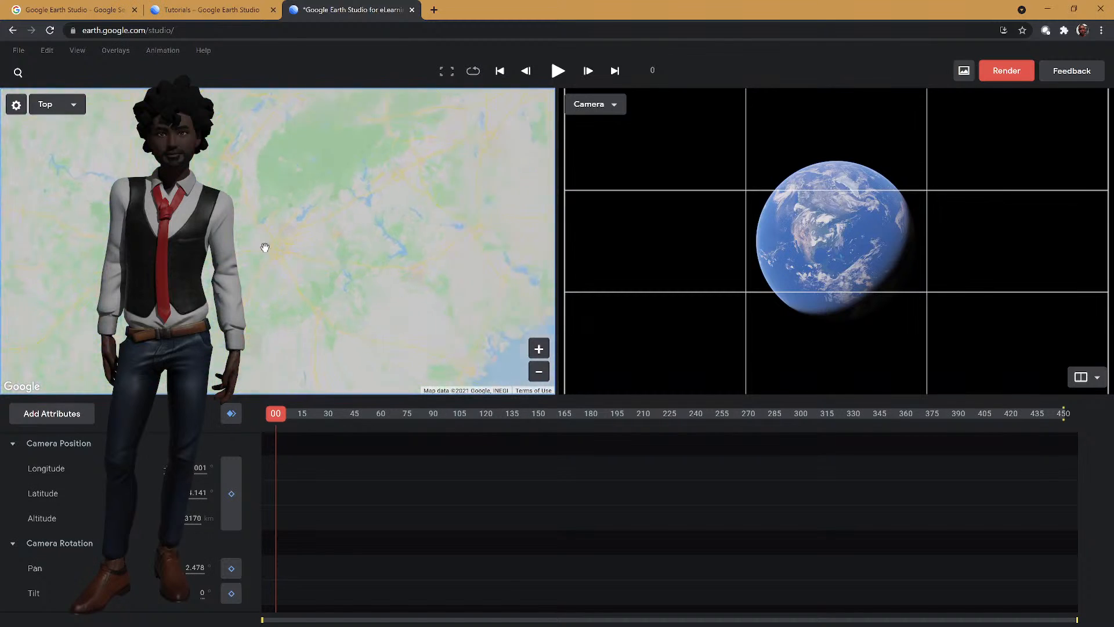
{"action": "scroll", "coordinate": [275, 256], "scroll_direction": "up", "scroll_amount": 3}
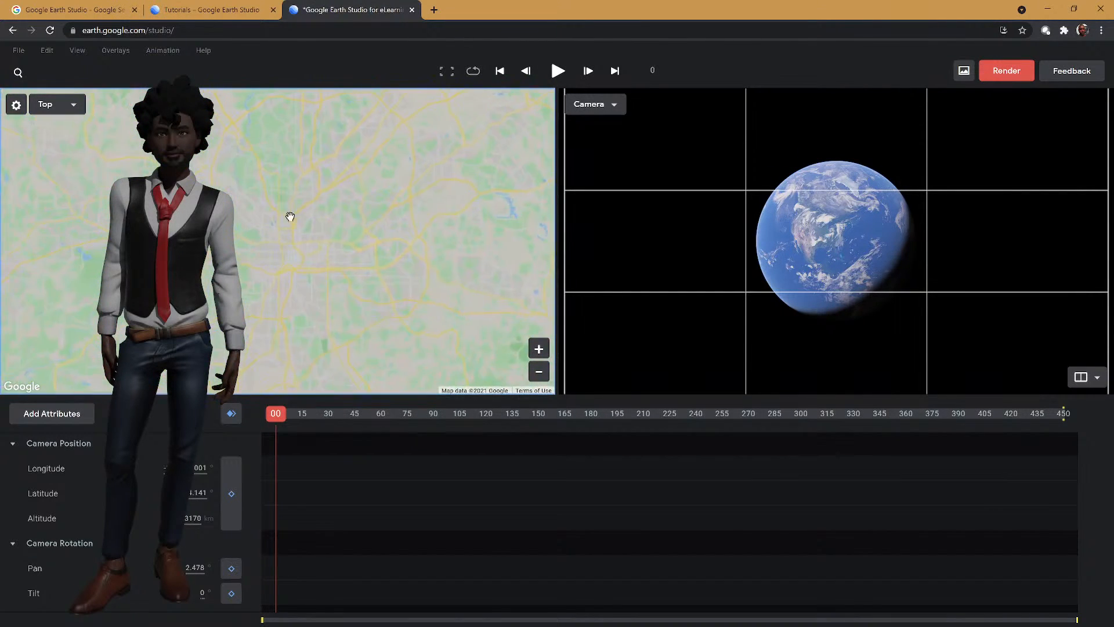
{"action": "scroll", "coordinate": [291, 216], "scroll_direction": "up", "scroll_amount": 2}
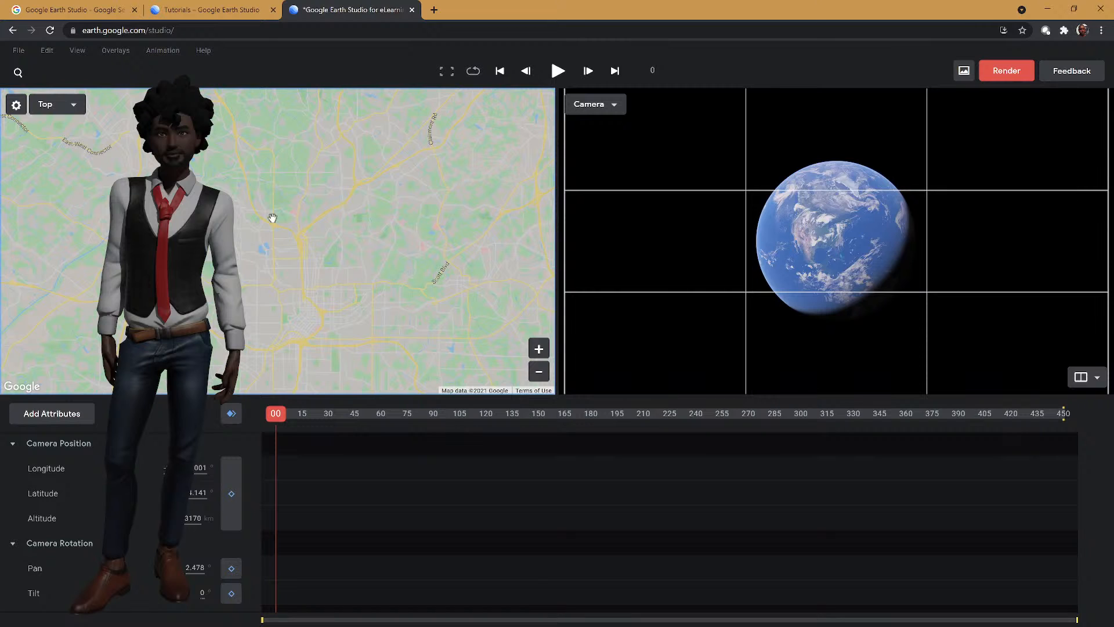
{"action": "left_click_drag", "start_coordinate": [312, 247], "coordinate": [286, 199]}
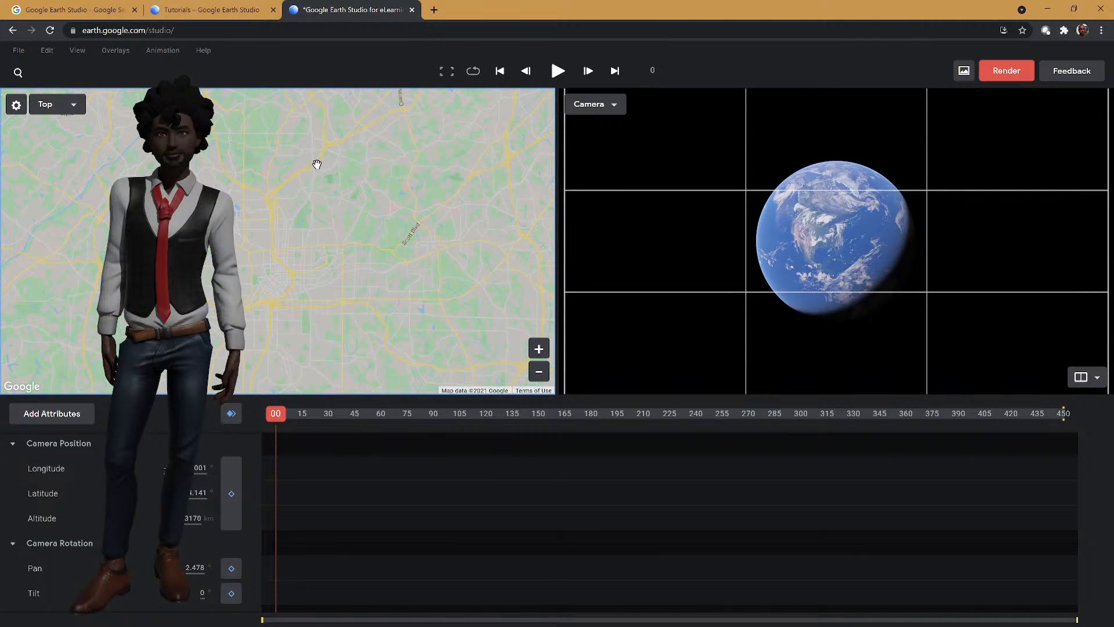
{"action": "scroll", "coordinate": [269, 264], "scroll_direction": "up", "scroll_amount": 5}
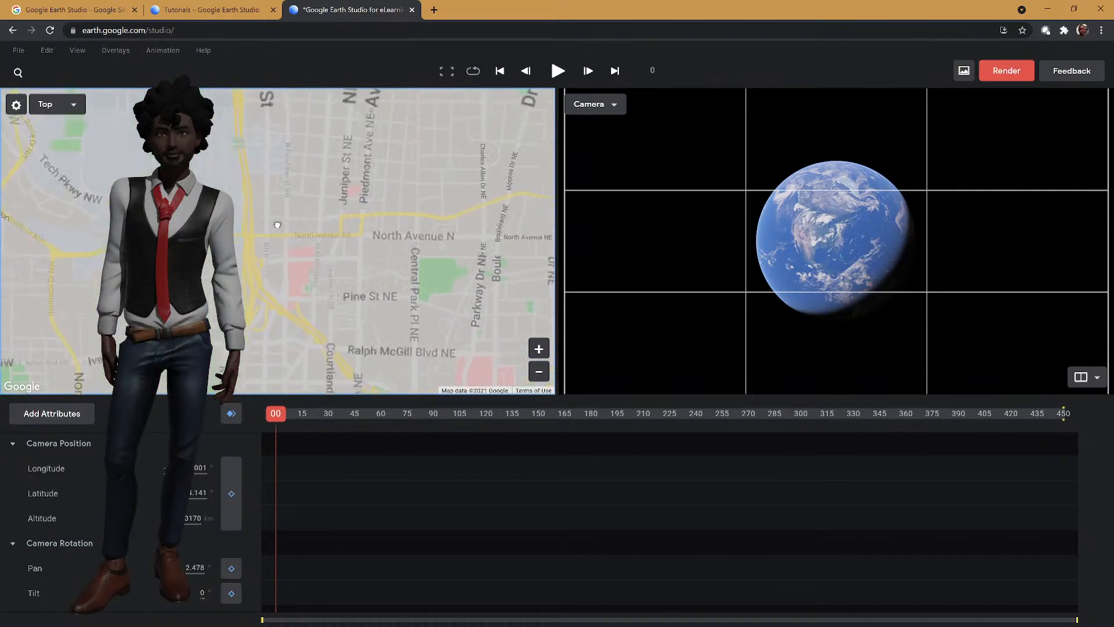
{"action": "scroll", "coordinate": [277, 225], "scroll_direction": "down", "scroll_amount": 3}
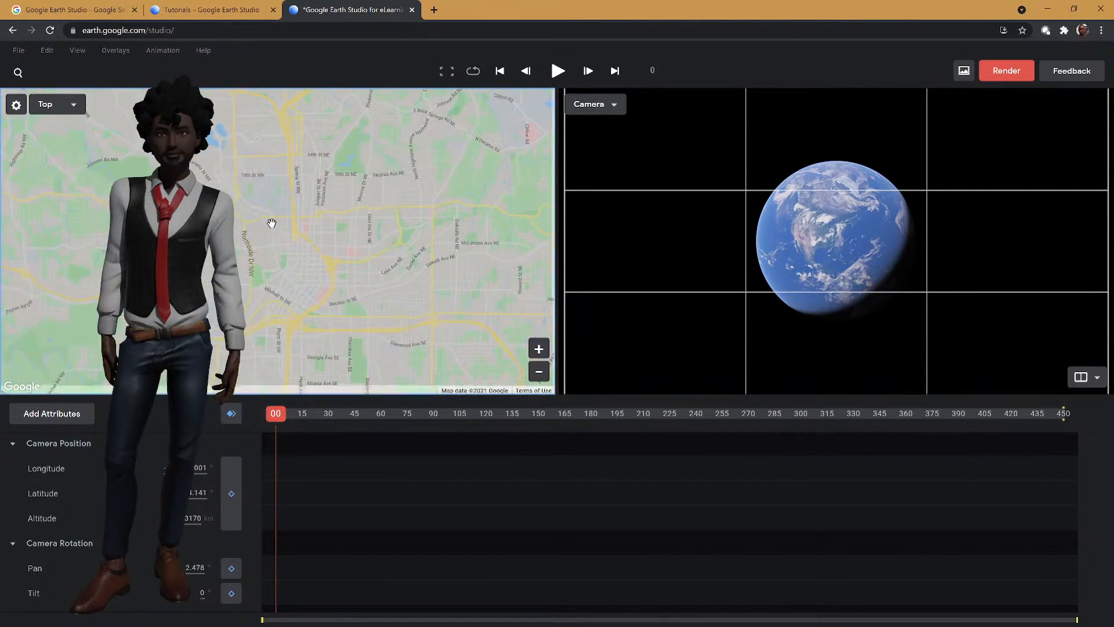
{"action": "scroll", "coordinate": [269, 220], "scroll_direction": "up", "scroll_amount": 2}
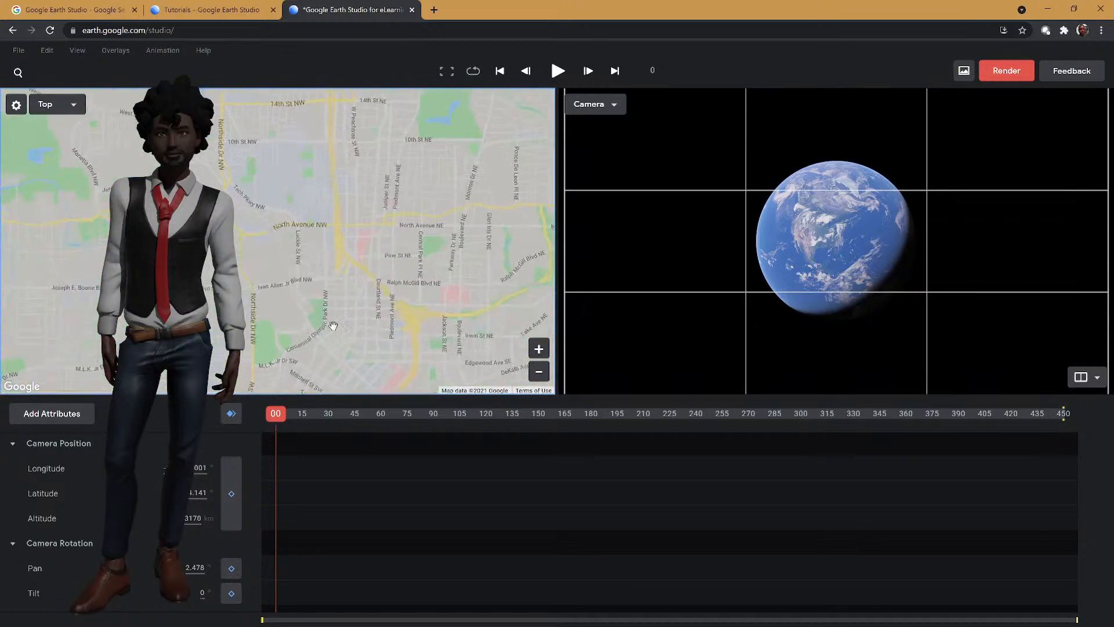
{"action": "left_click_drag", "start_coordinate": [333, 325], "coordinate": [237, 233]}
{"action": "scroll", "coordinate": [224, 232], "scroll_direction": "up", "scroll_amount": 2}
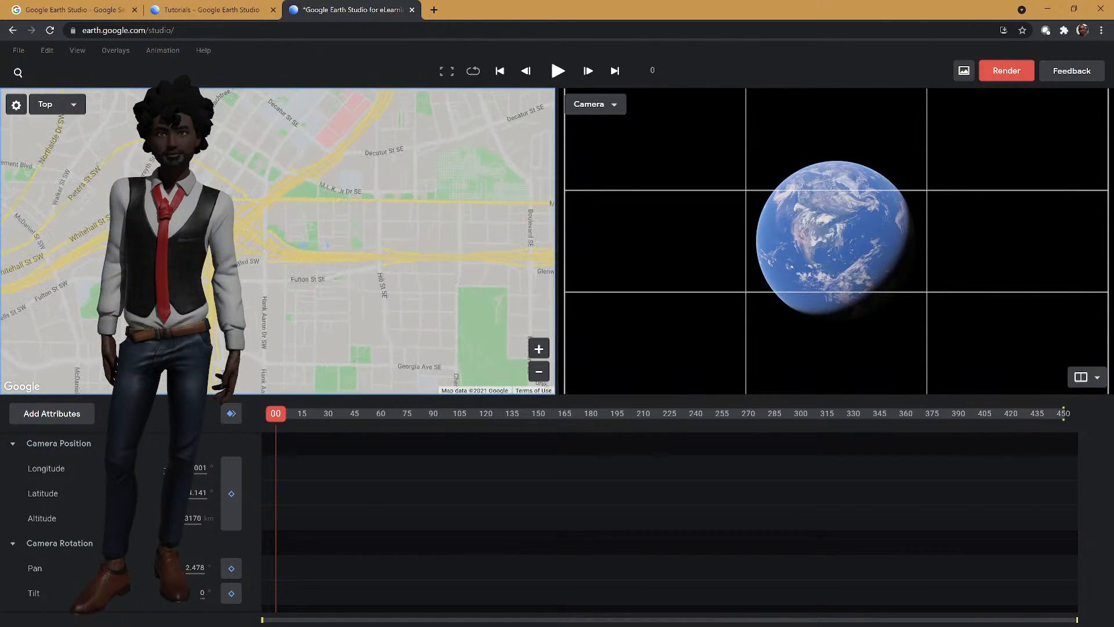
{"action": "right_click", "coordinate": [242, 234]}
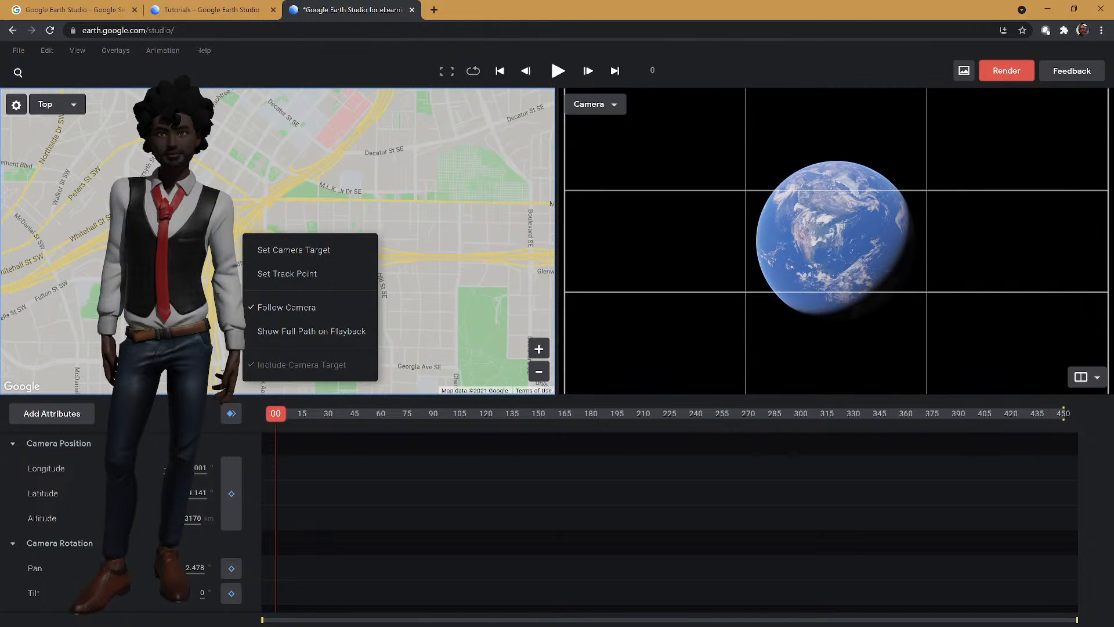
- Preview the map viewport from the North, South, East and West, and return it to the Top view
{"action": "left_click", "coordinate": [63, 105]}
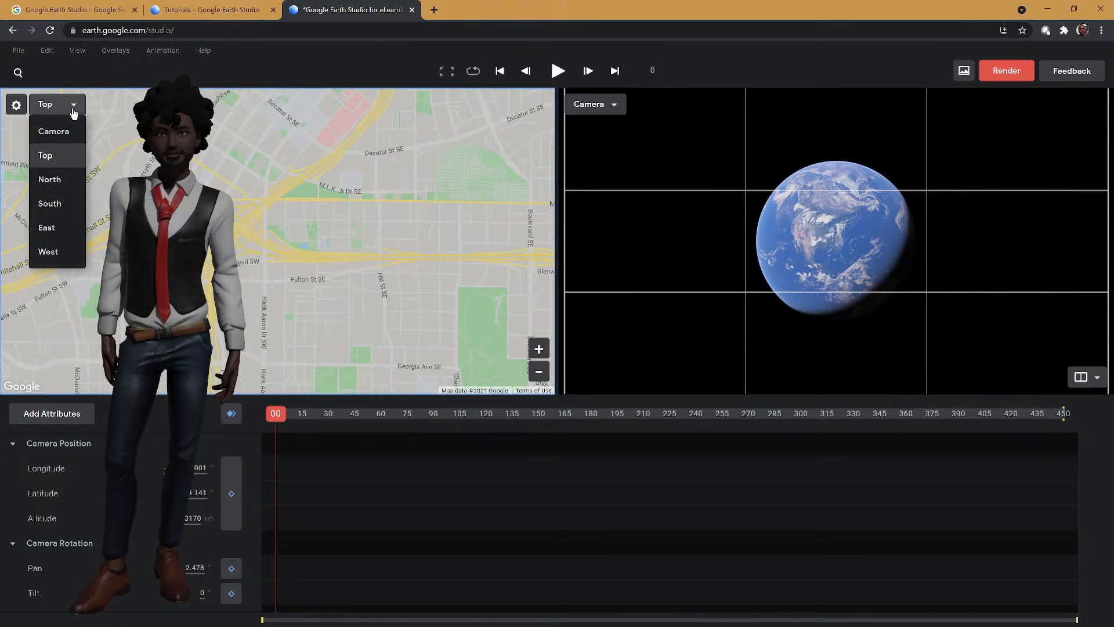
{"action": "left_click", "coordinate": [70, 177]}
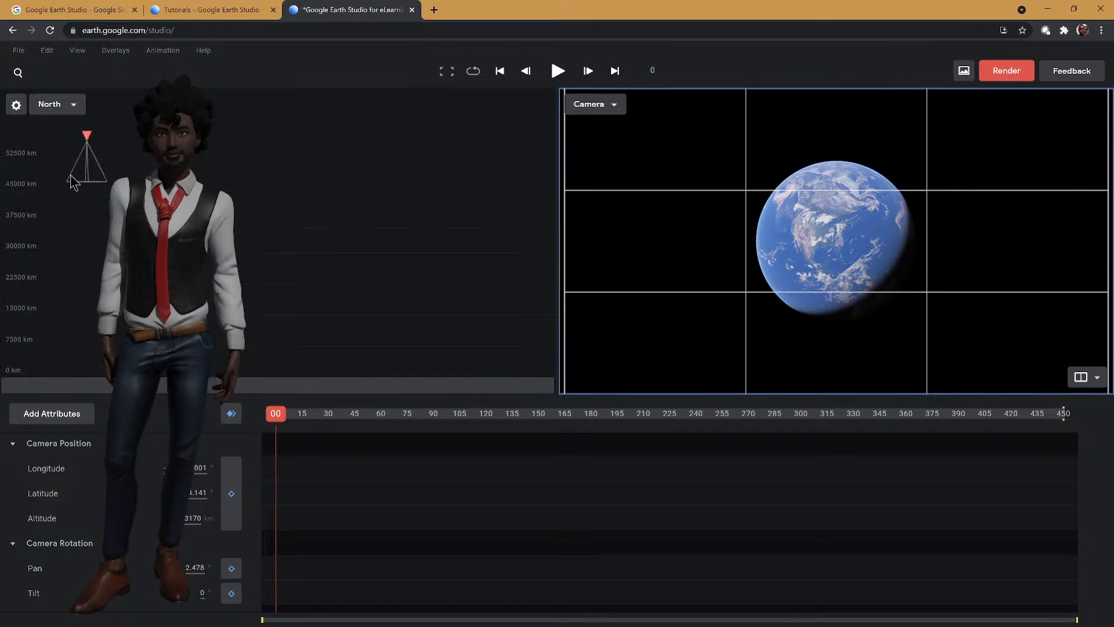
{"action": "left_click", "coordinate": [72, 106]}
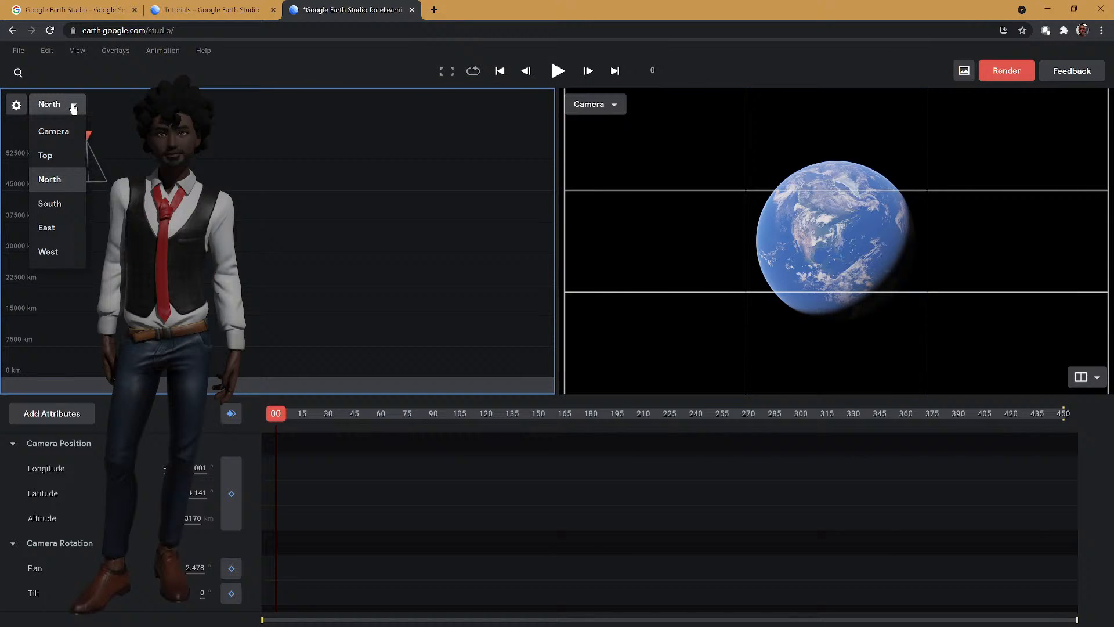
{"action": "left_click", "coordinate": [66, 203]}
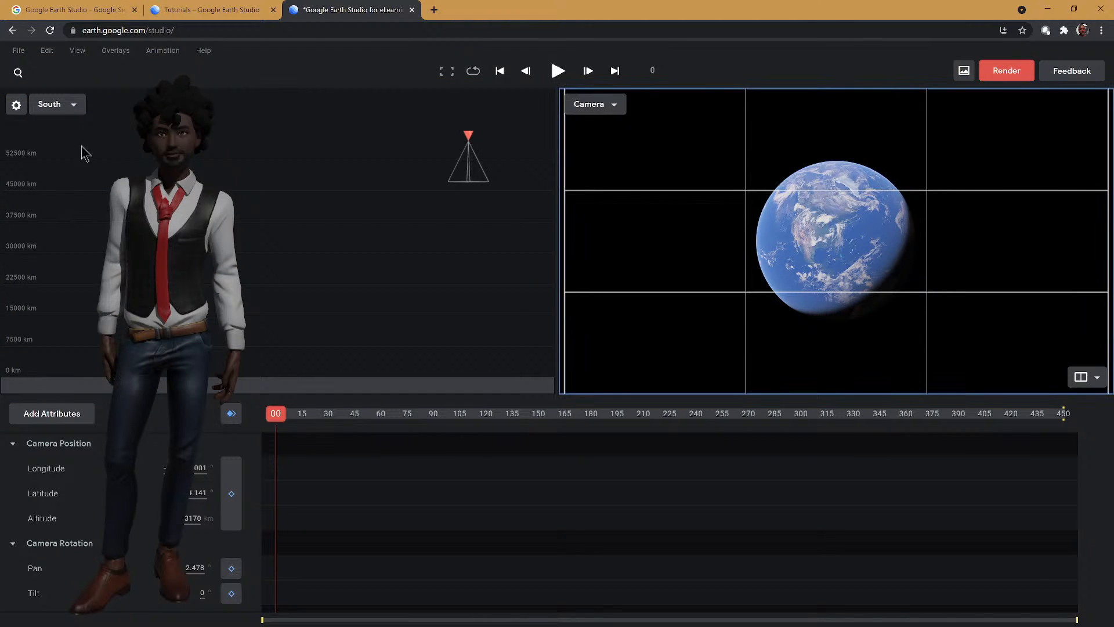
{"action": "left_click", "coordinate": [73, 104]}
{"action": "left_click", "coordinate": [60, 229]}
{"action": "left_click", "coordinate": [69, 104]}
{"action": "left_click", "coordinate": [61, 258]}
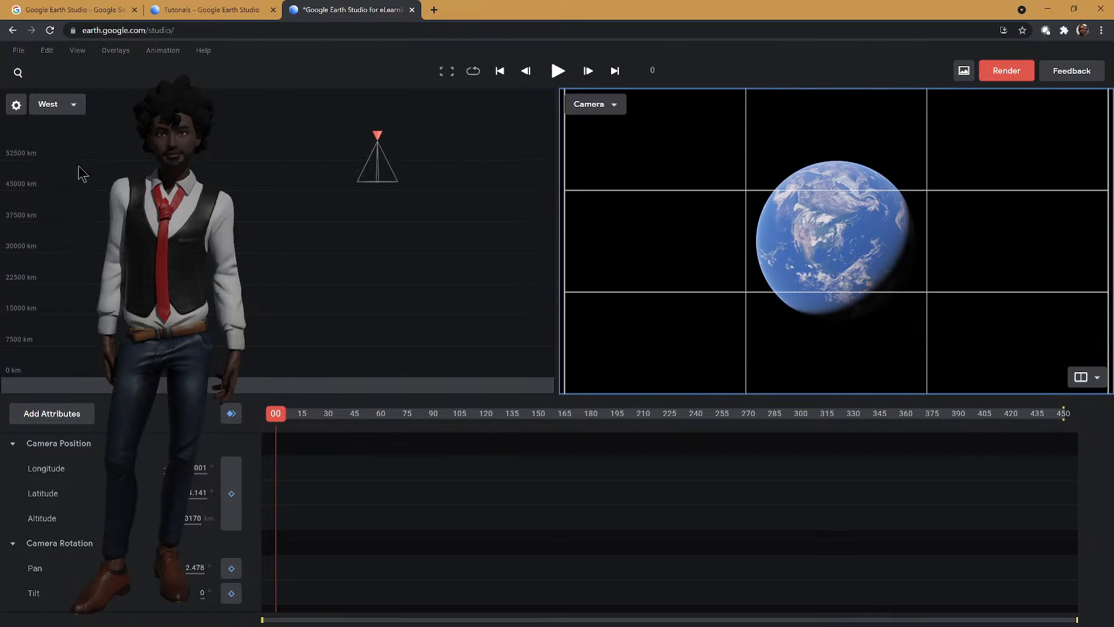
{"action": "left_click", "coordinate": [74, 104]}
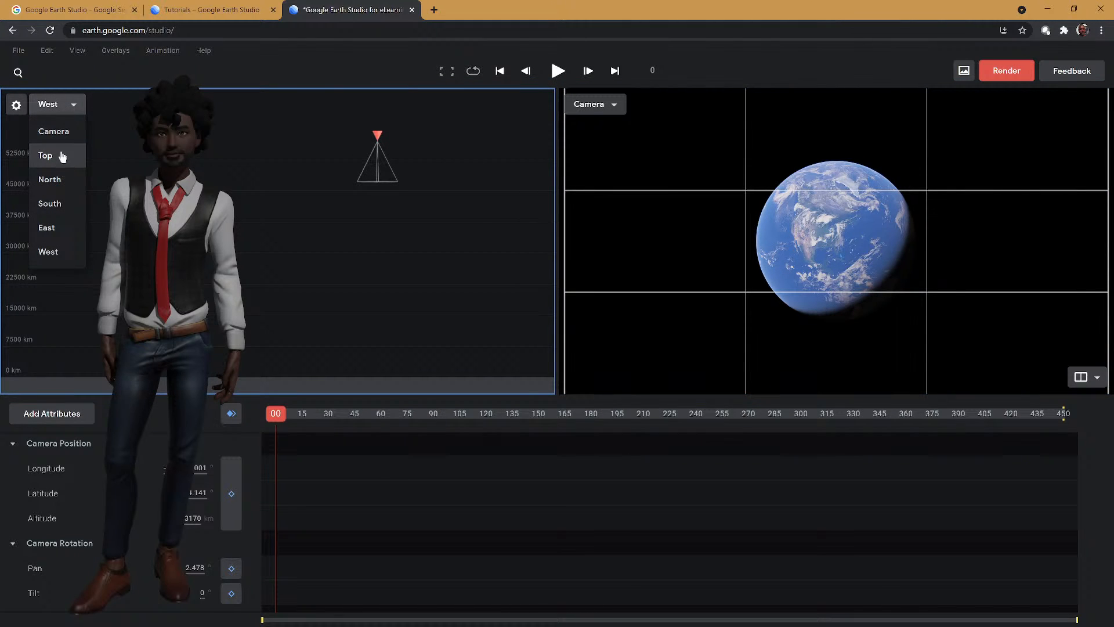
{"action": "left_click", "coordinate": [64, 155]}
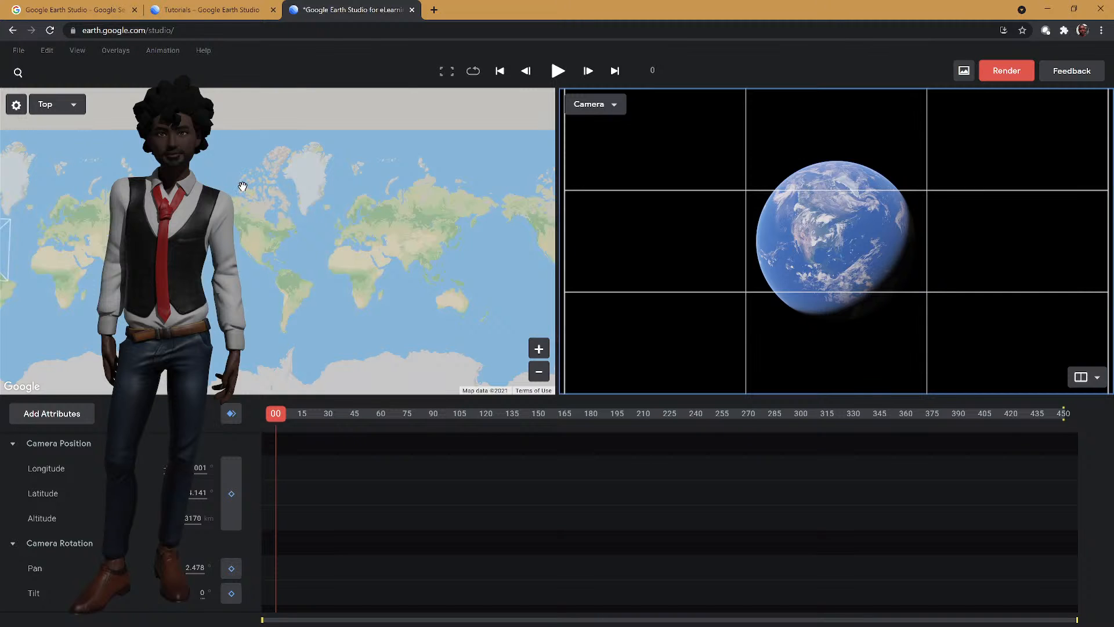
- Bring the top map back to the Atlanta metropolitan area
{"action": "scroll", "coordinate": [365, 209], "scroll_direction": "up", "scroll_amount": 5}
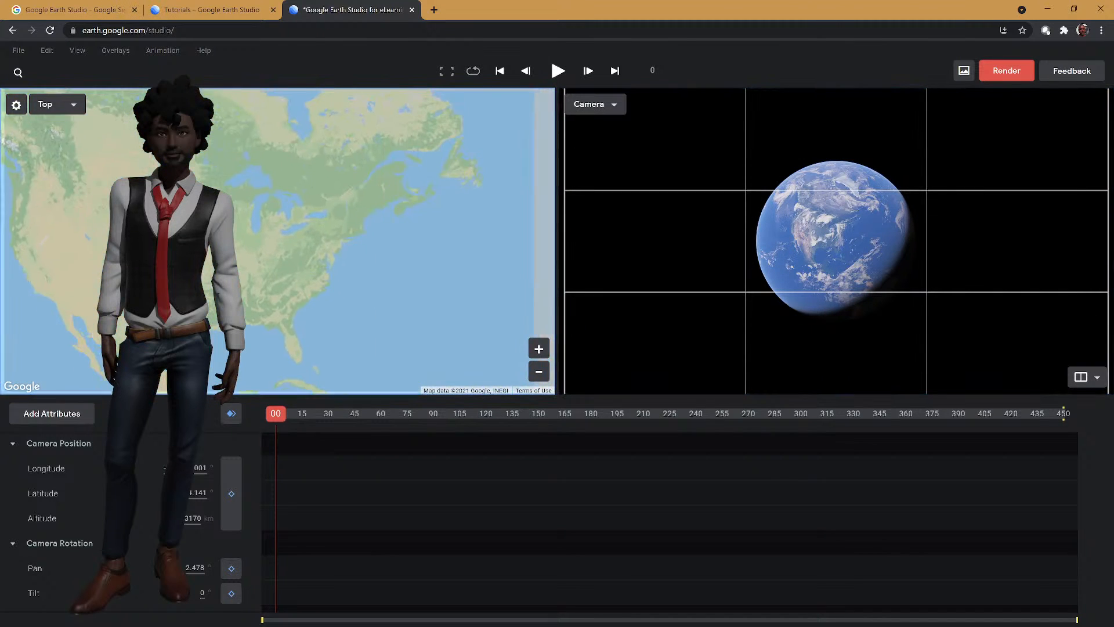
{"action": "scroll", "coordinate": [336, 308], "scroll_direction": "up", "scroll_amount": 5}
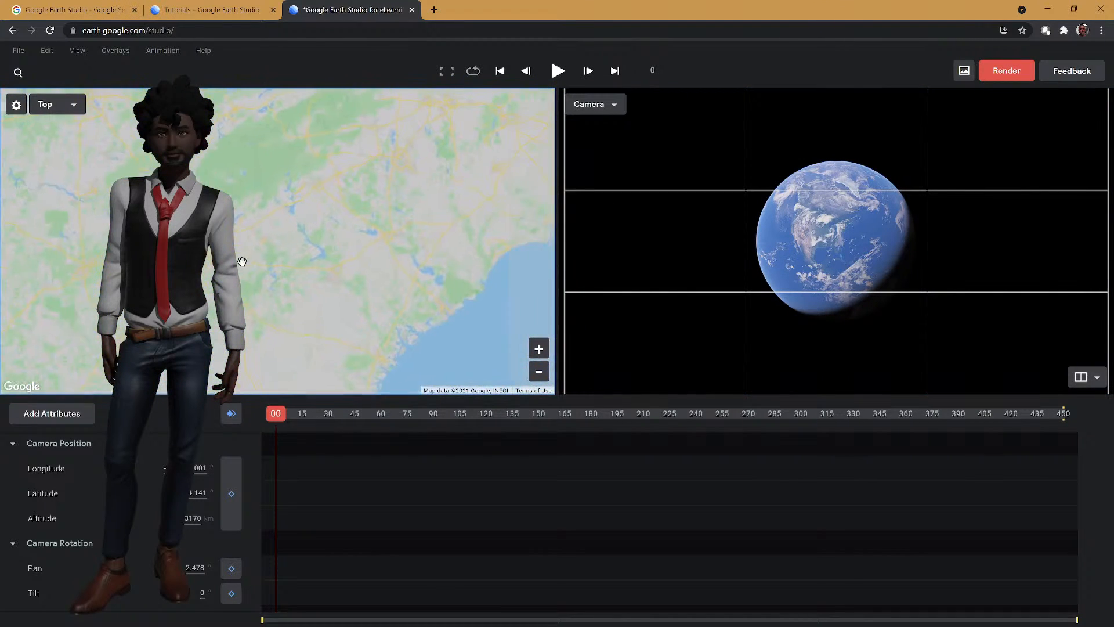
{"action": "scroll", "coordinate": [239, 256], "scroll_direction": "up", "scroll_amount": 5}
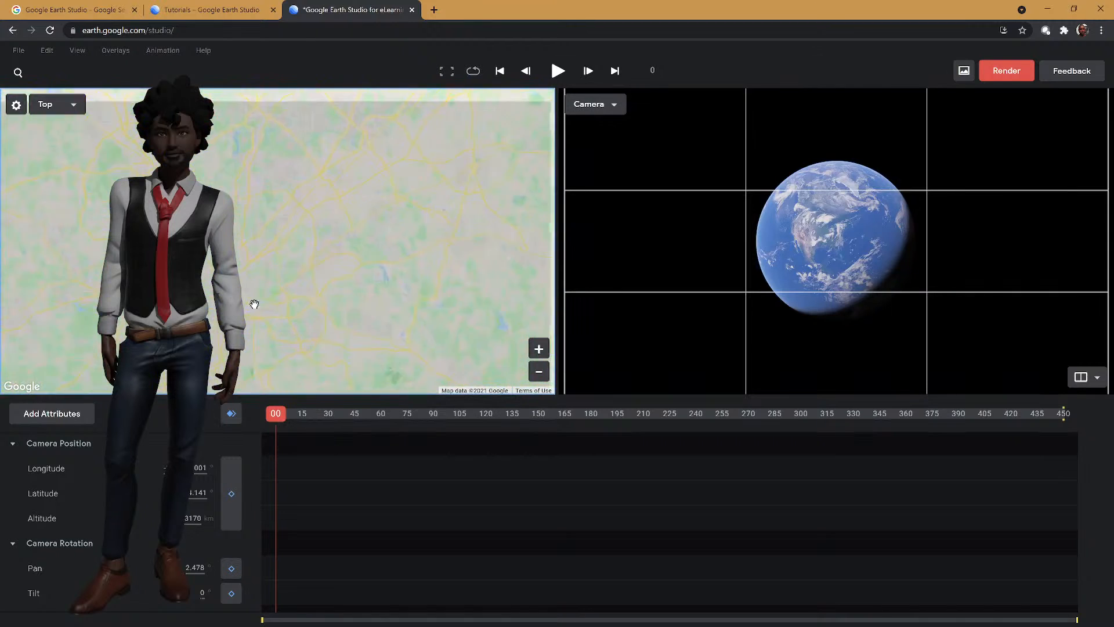
{"action": "scroll", "coordinate": [241, 271], "scroll_direction": "up", "scroll_amount": 2}
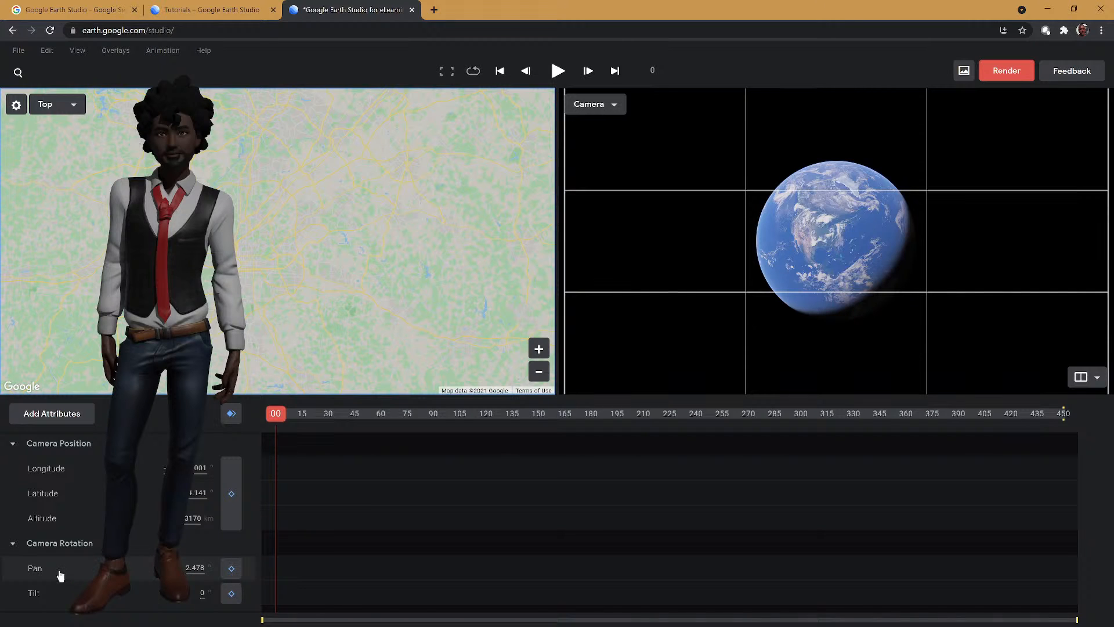
- Set the degrees of the camera rotation's pan to 0
{"action": "mouse_move", "coordinate": [195, 570]}
{"action": "left_mouse_down"}
{"action": "mouse_move", "coordinate": [213, 578]}
{"action": "mouse_move", "coordinate": [53, 576]}
{"action": "mouse_move", "coordinate": [311, 565]}
{"action": "mouse_move", "coordinate": [196, 565]}
{"action": "left_mouse_up"}
{"action": "left_click", "coordinate": [195, 575]}
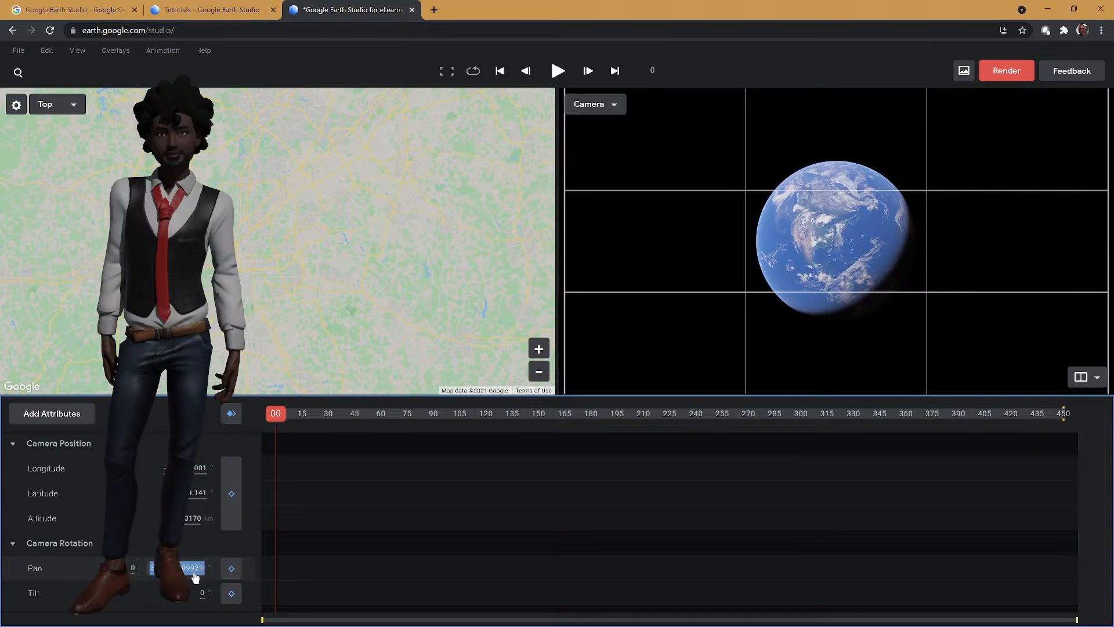
{"action": "type", "text": "0"}
{"action": "key", "text": "Return"}
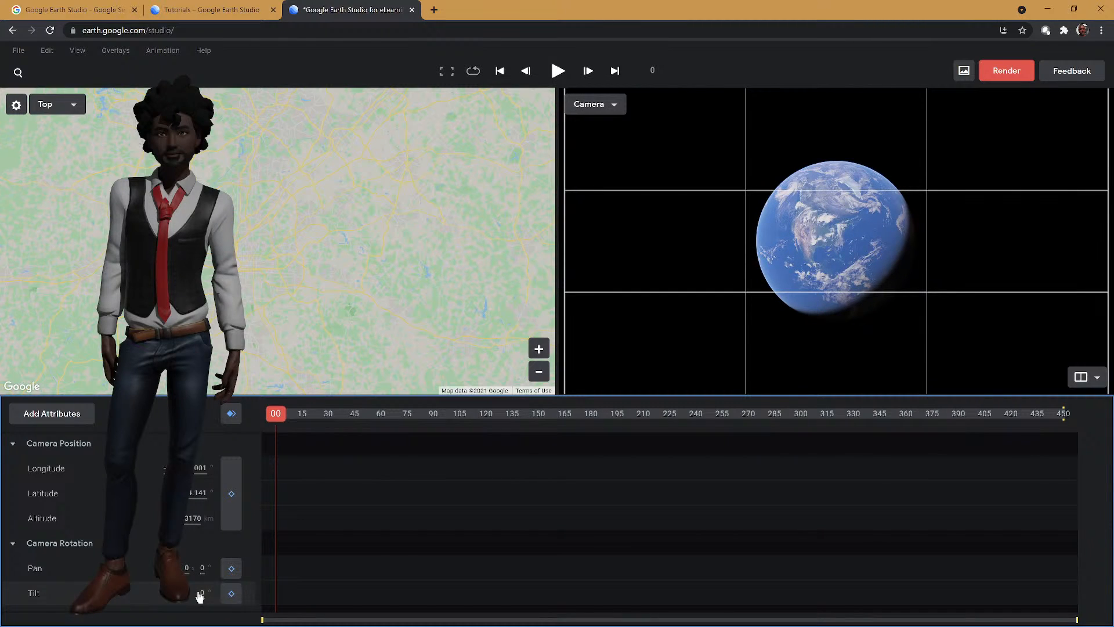
- Show the tilt's animation curve, try scrubbing the camera pan to another angle, and reset the pan's degrees to 0
{"action": "left_click", "coordinate": [203, 596]}
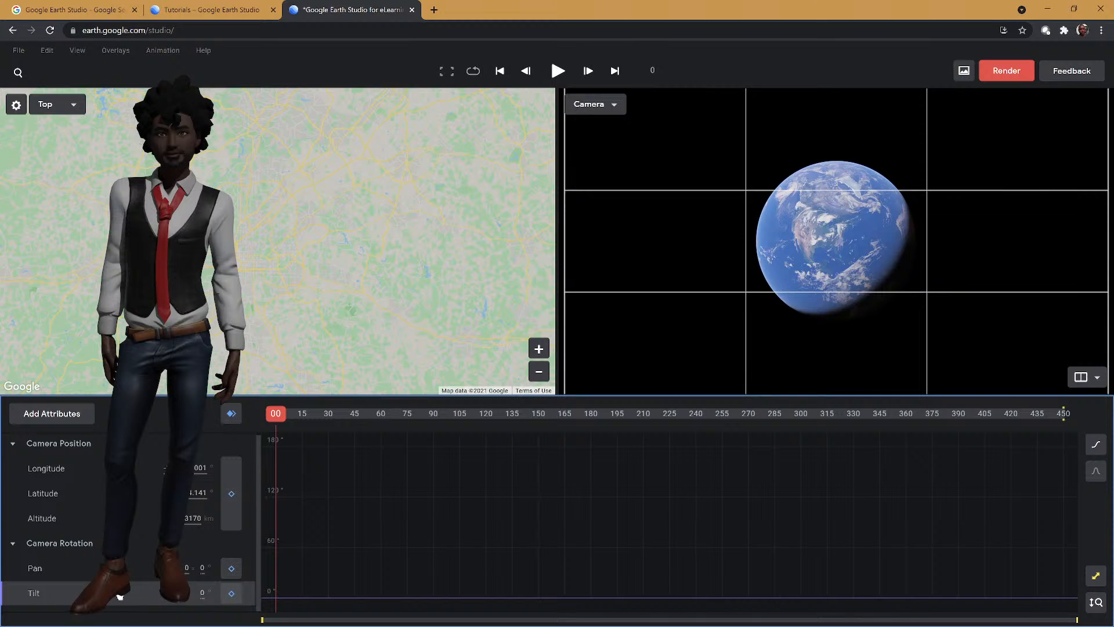
{"action": "left_click_drag", "start_coordinate": [191, 593], "coordinate": [154, 574]}
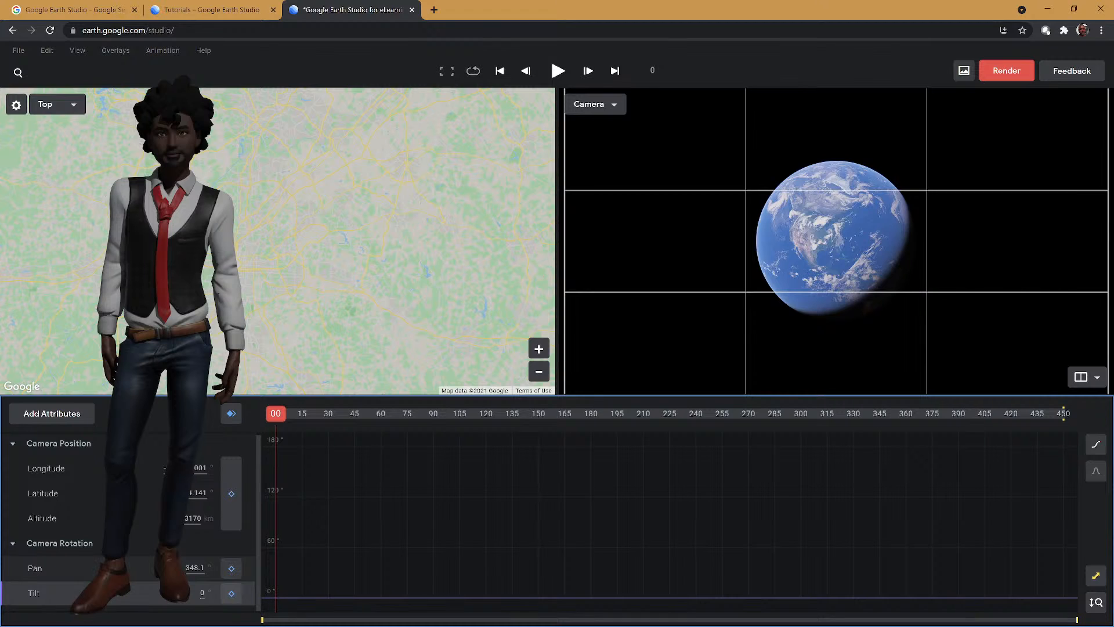
{"action": "left_click", "coordinate": [193, 565]}
{"action": "type", "text": "0"}
{"action": "key", "text": "Return"}
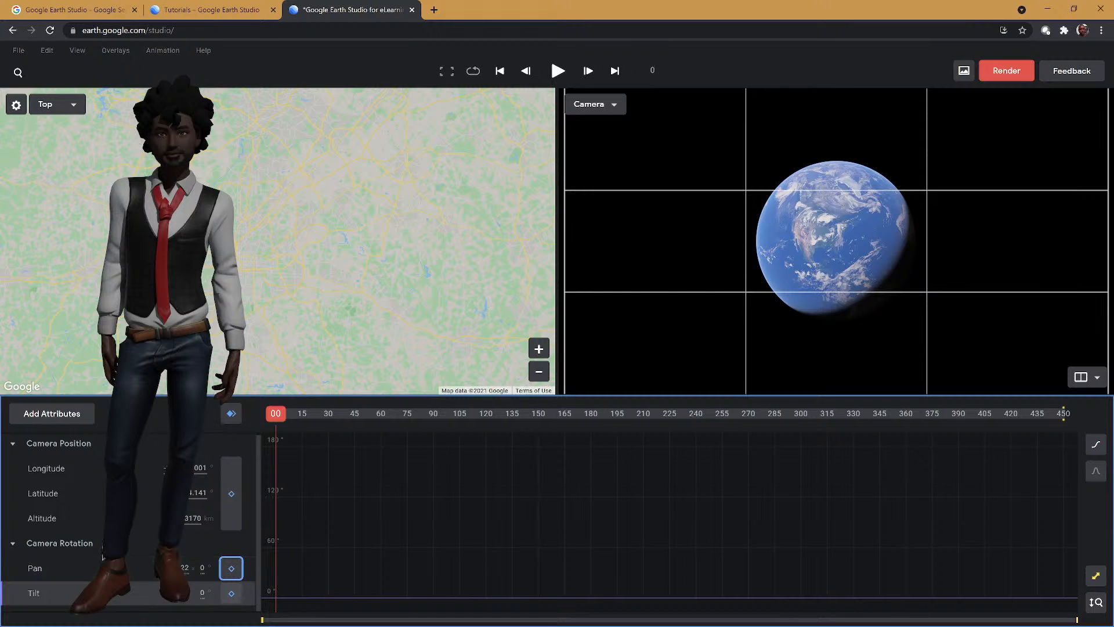
{"action": "left_click", "coordinate": [13, 544]}
{"action": "left_click", "coordinate": [12, 544]}
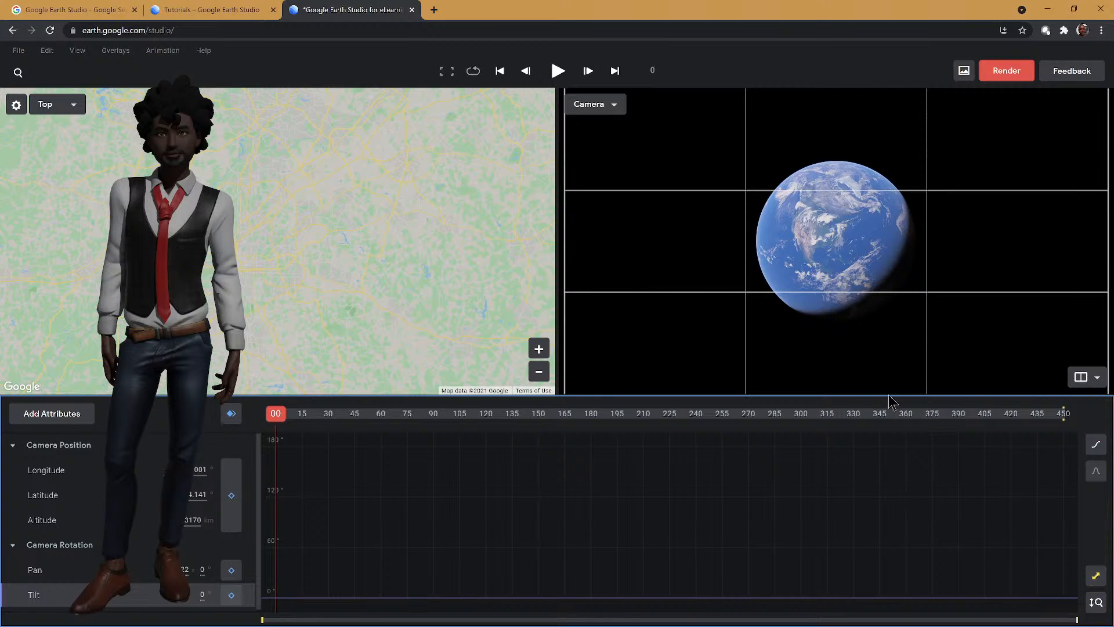
- Keyframe the camera position at frame 0 and bring the playhead back to frame 0
{"action": "left_click", "coordinate": [231, 509]}
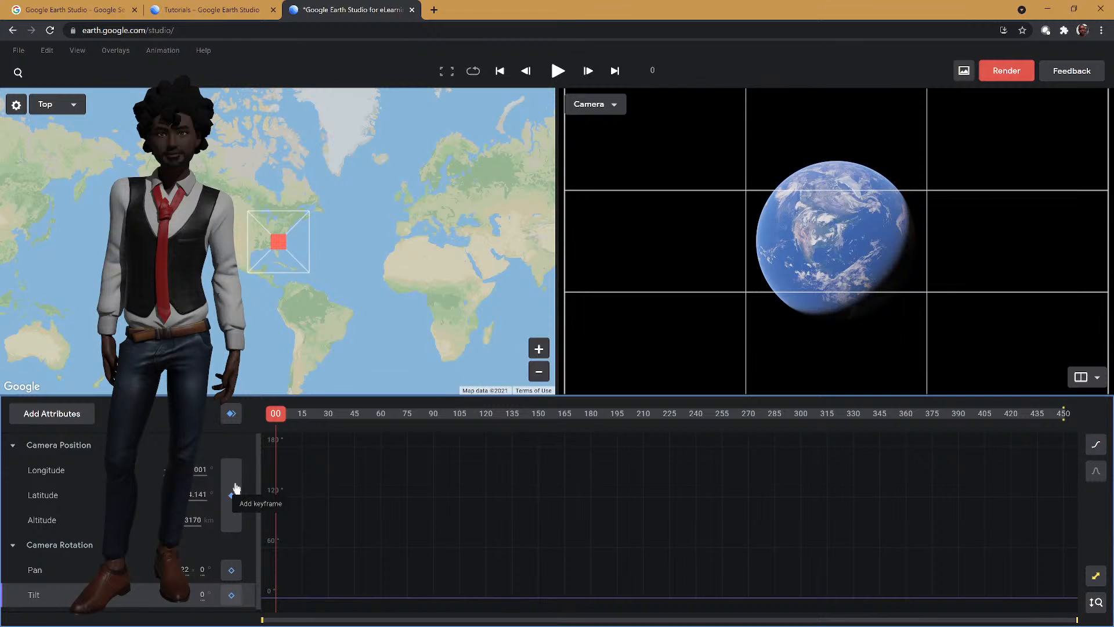
{"action": "left_click", "coordinate": [232, 490]}
{"action": "left_click", "coordinate": [810, 276]}
{"action": "left_click", "coordinate": [224, 481]}
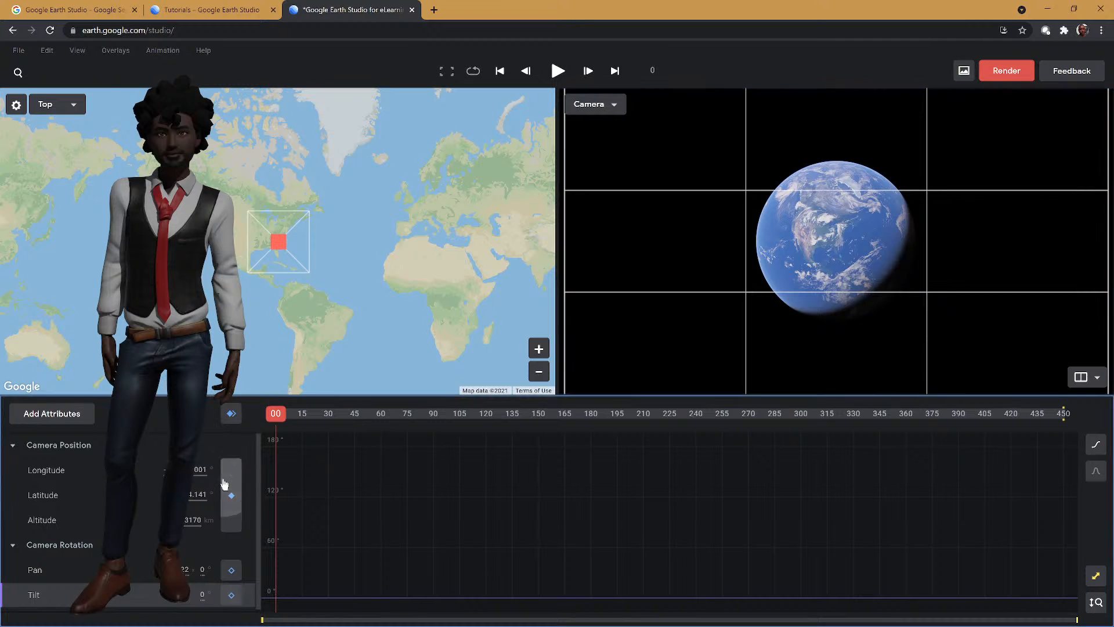
{"action": "left_click", "coordinate": [230, 414]}
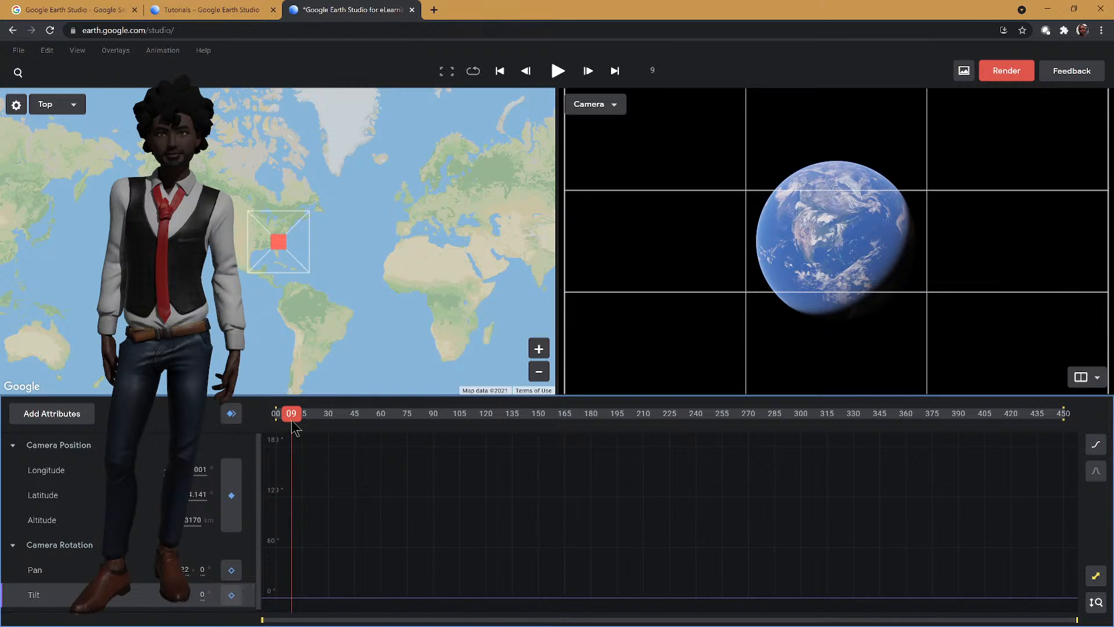
{"action": "left_click_drag", "start_coordinate": [291, 413], "coordinate": [278, 420]}
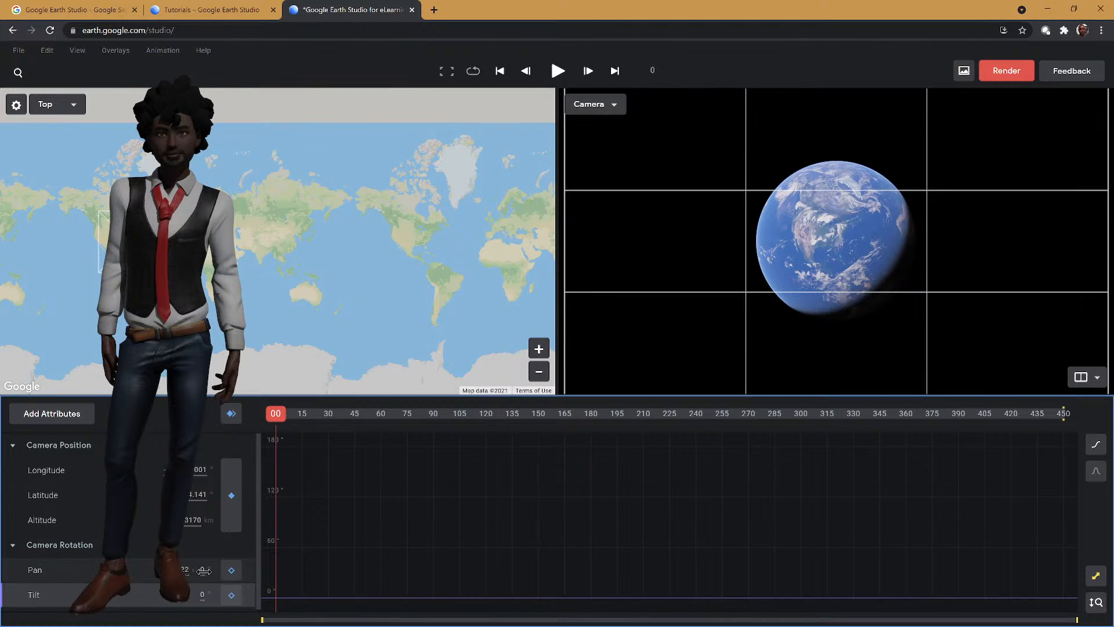
- Set the camera rotation's pan degrees to 0 and keyframe both the pan and the tilt at frame 0
{"action": "left_click_drag", "start_coordinate": [204, 571], "coordinate": [44, 545]}
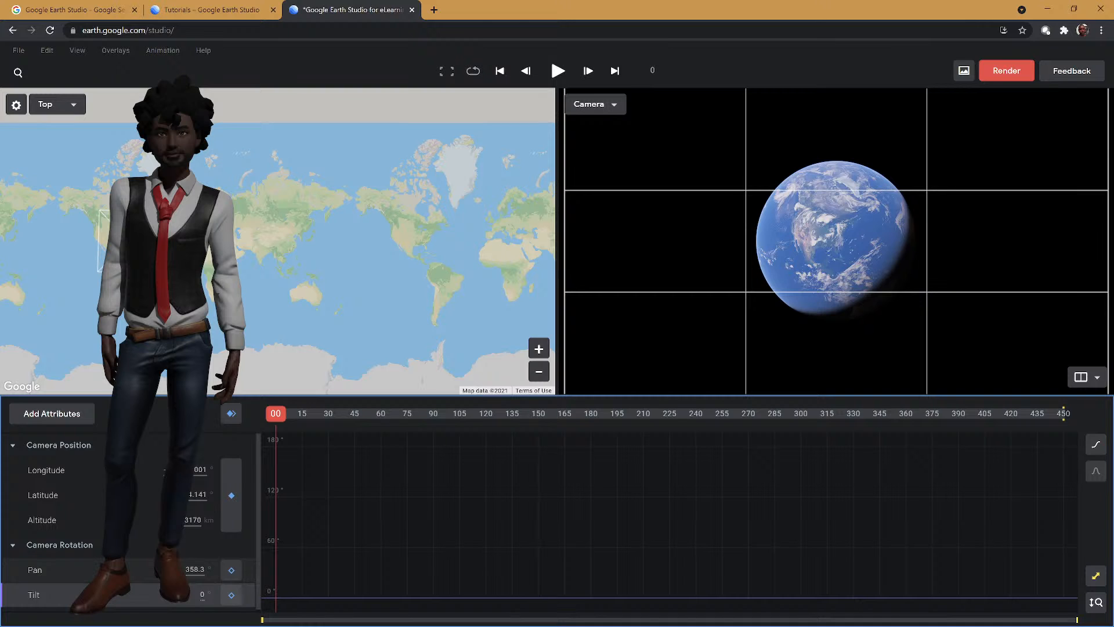
{"action": "left_click", "coordinate": [194, 569]}
{"action": "type", "text": "0"}
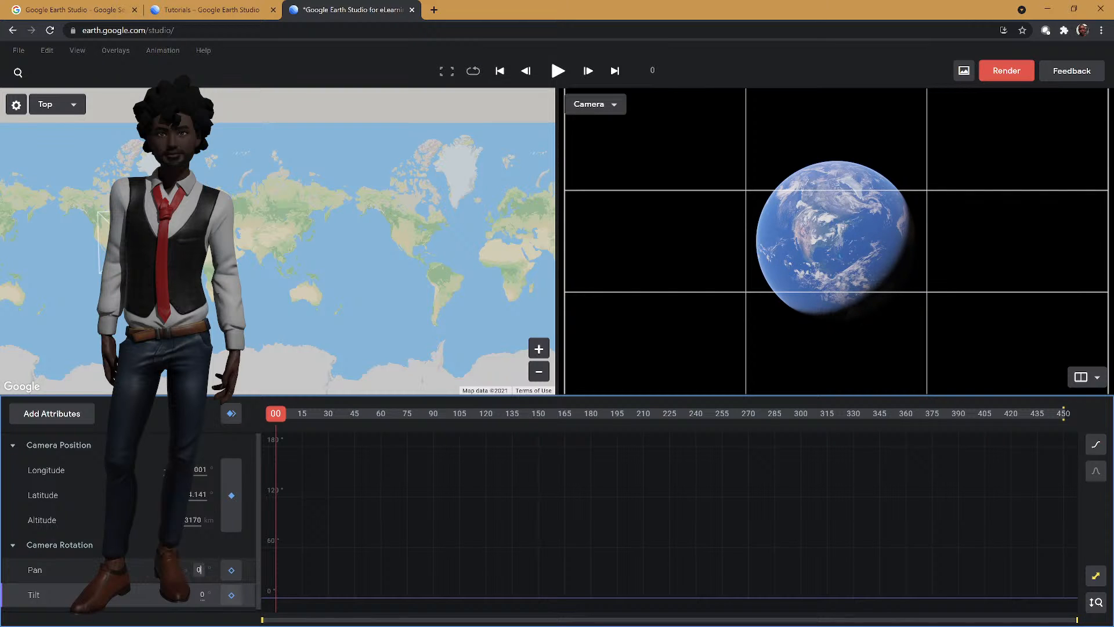
{"action": "key", "text": "Tab"}
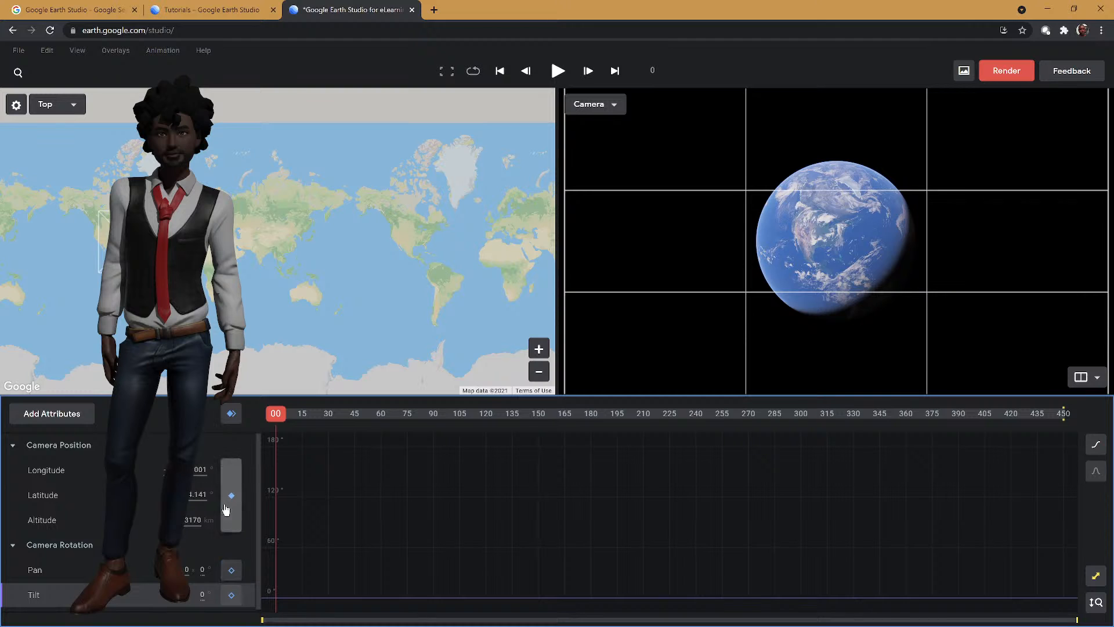
{"action": "scroll", "coordinate": [245, 506], "scroll_direction": "down", "scroll_amount": 1}
{"action": "left_click", "coordinate": [231, 570]}
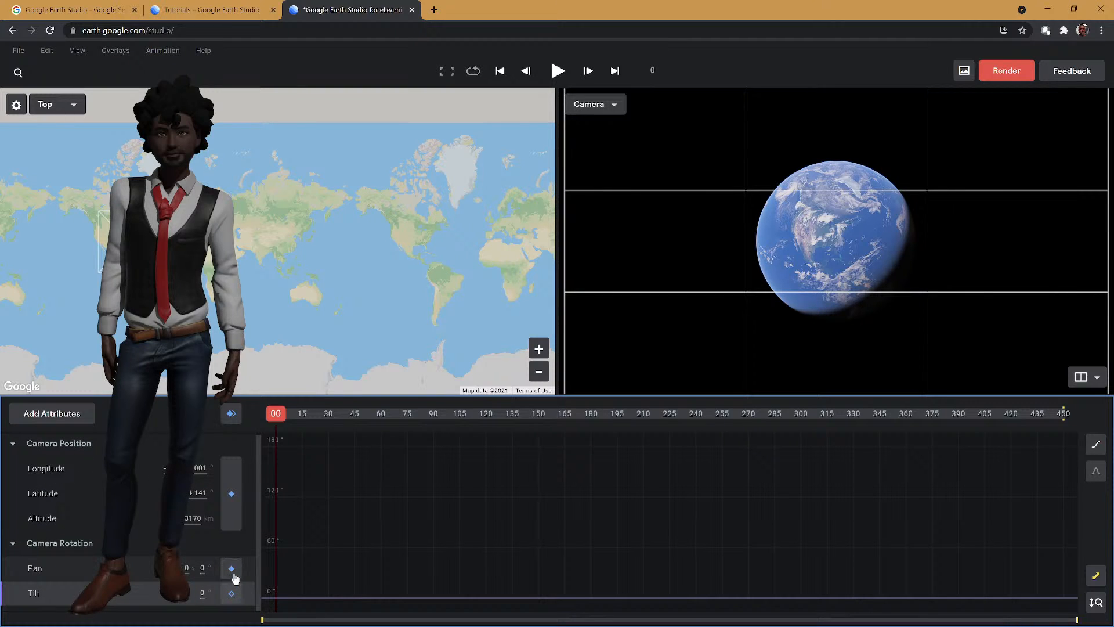
{"action": "left_click", "coordinate": [232, 593]}
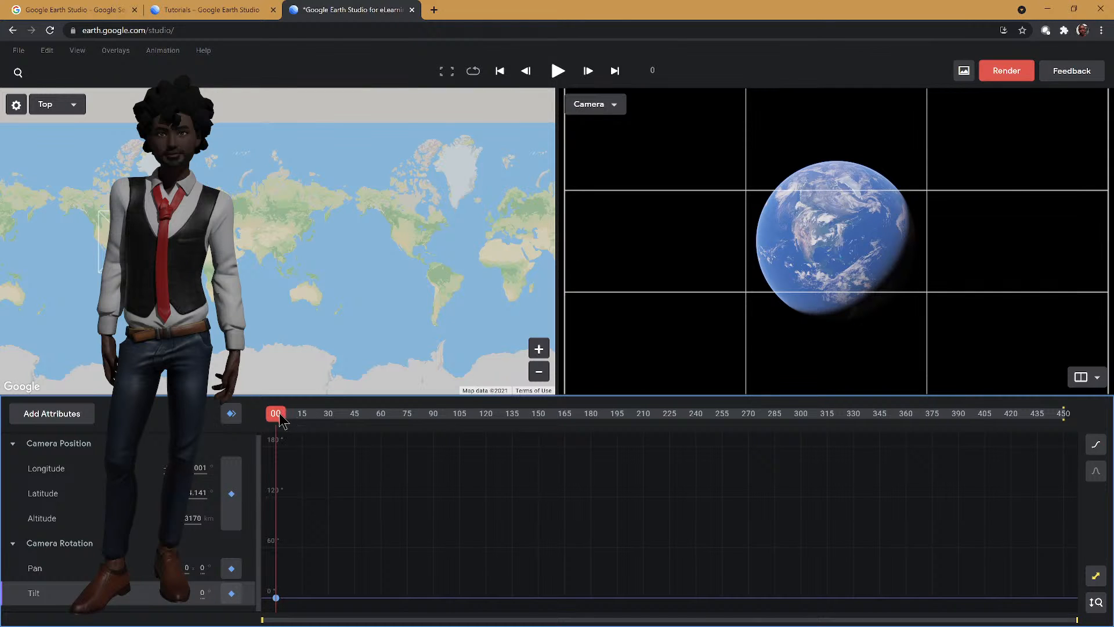
- Keyframe the camera position at frames 77 and 117, and move the playhead to frame 151
{"action": "left_click_drag", "start_coordinate": [280, 419], "coordinate": [410, 413]}
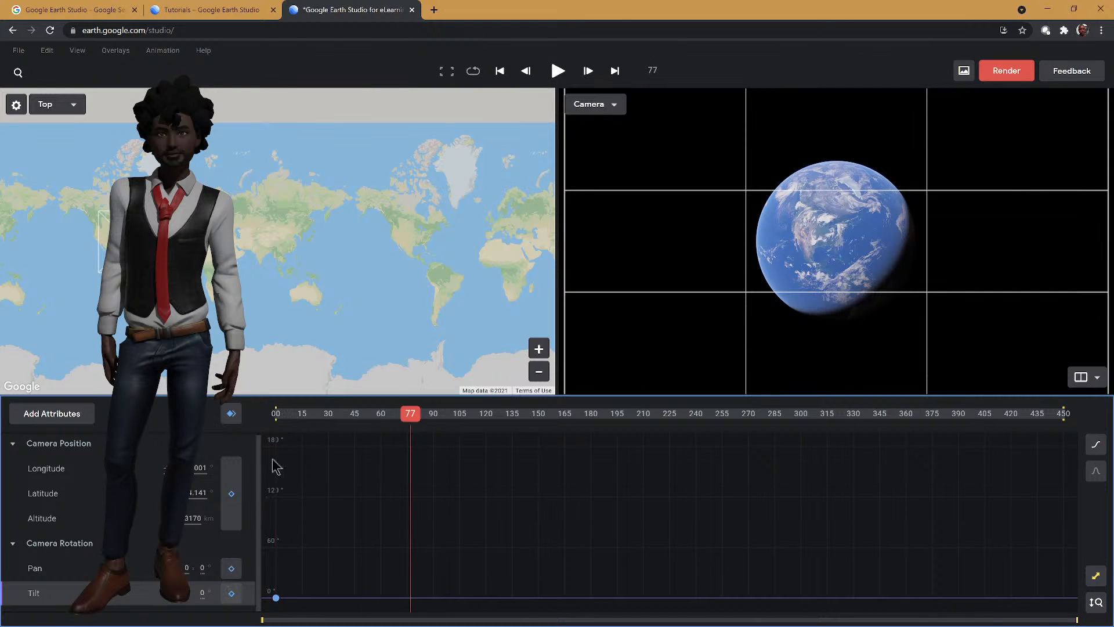
{"action": "left_click", "coordinate": [232, 491]}
{"action": "left_click_drag", "start_coordinate": [410, 423], "coordinate": [480, 413]}
{"action": "left_click", "coordinate": [231, 493]}
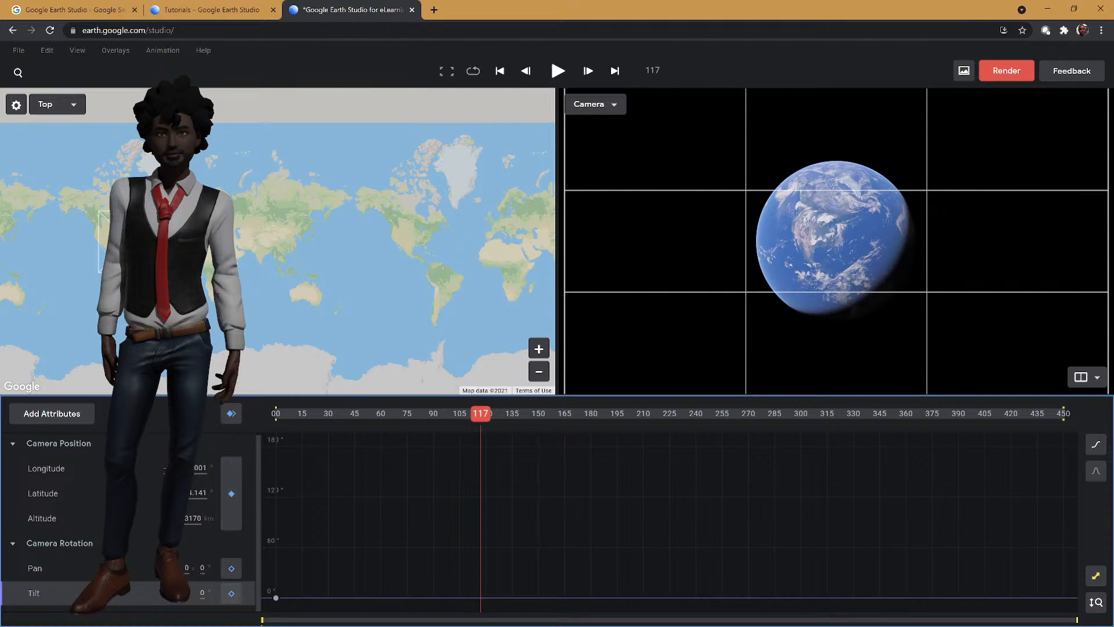
{"action": "left_click_drag", "start_coordinate": [481, 413], "coordinate": [540, 423]}
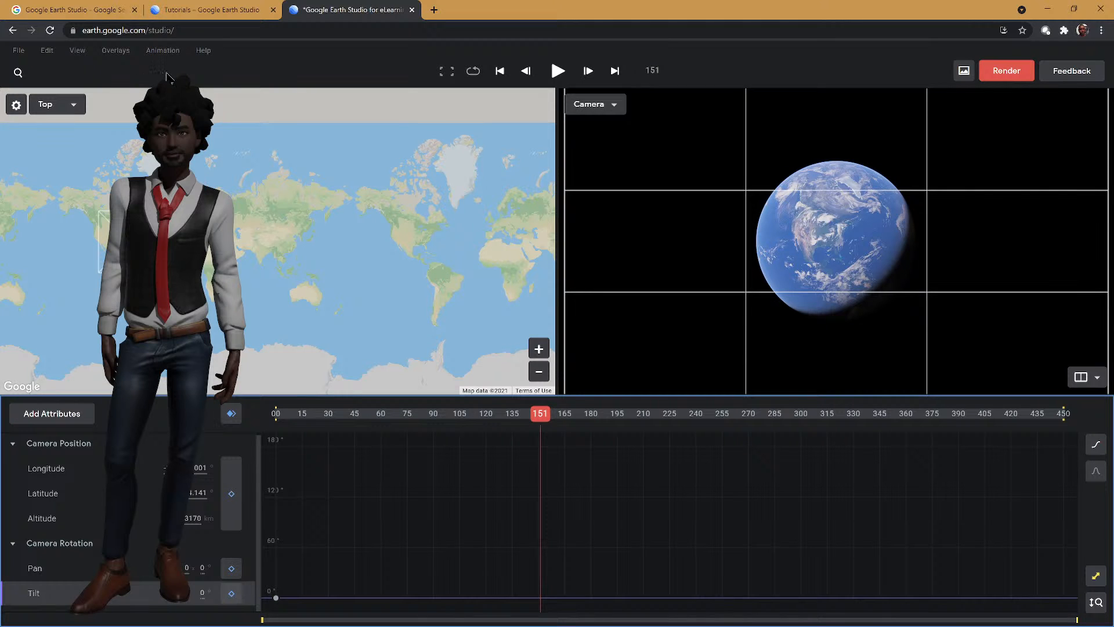
- Reload the Earth Studio page, discarding unsaved changes, and dismiss the dialog for opening a saved project
{"action": "left_click", "coordinate": [51, 32]}
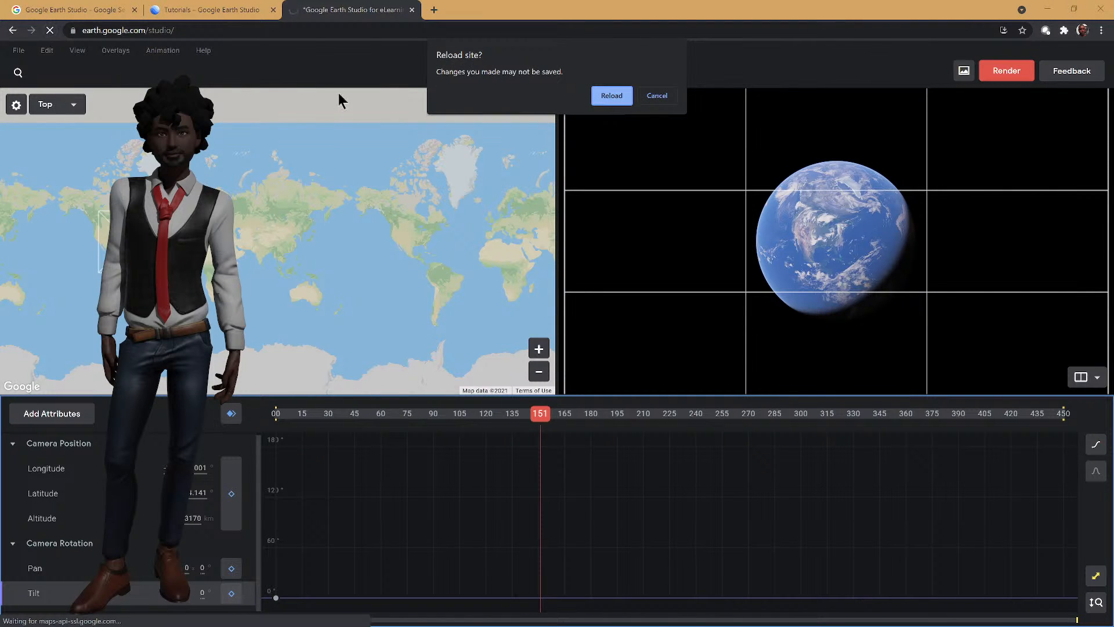
{"action": "left_click", "coordinate": [611, 96]}
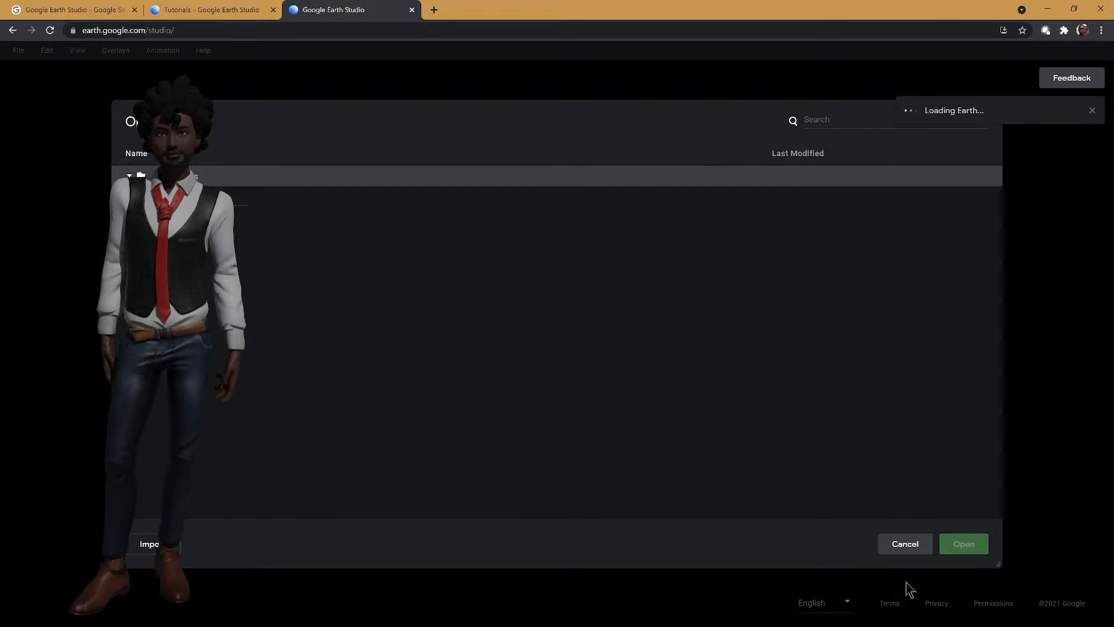
{"action": "left_click", "coordinate": [903, 546]}
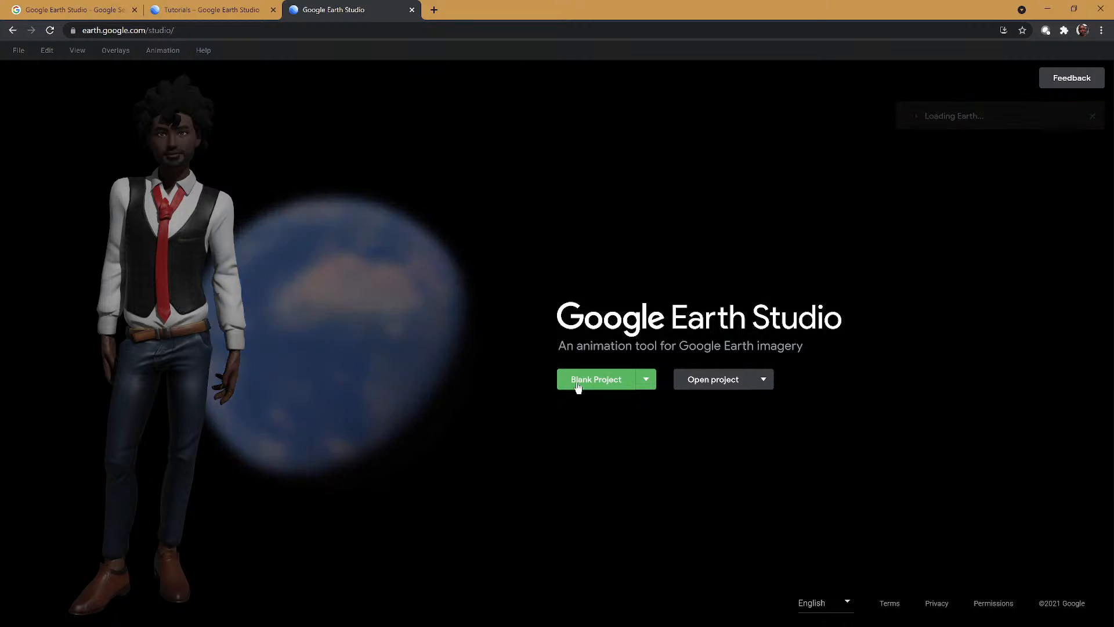
- Start a blank project named "Google Earth Studio for eLearning" with the default dimensions, duration and frame rate
{"action": "left_click", "coordinate": [581, 383]}
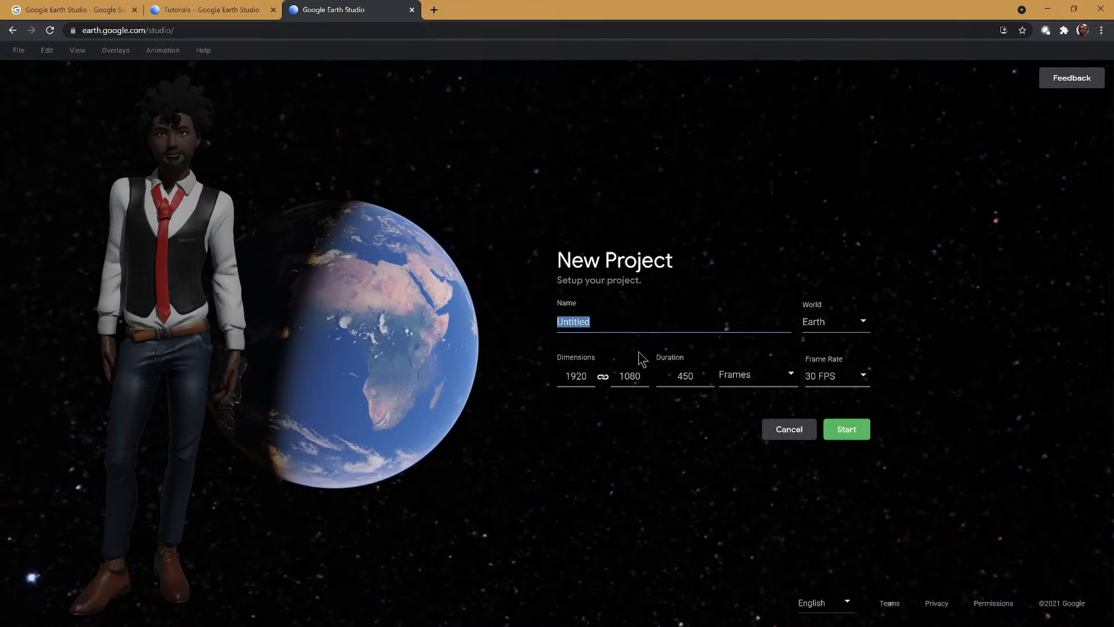
{"action": "type", "text": "Google E"}
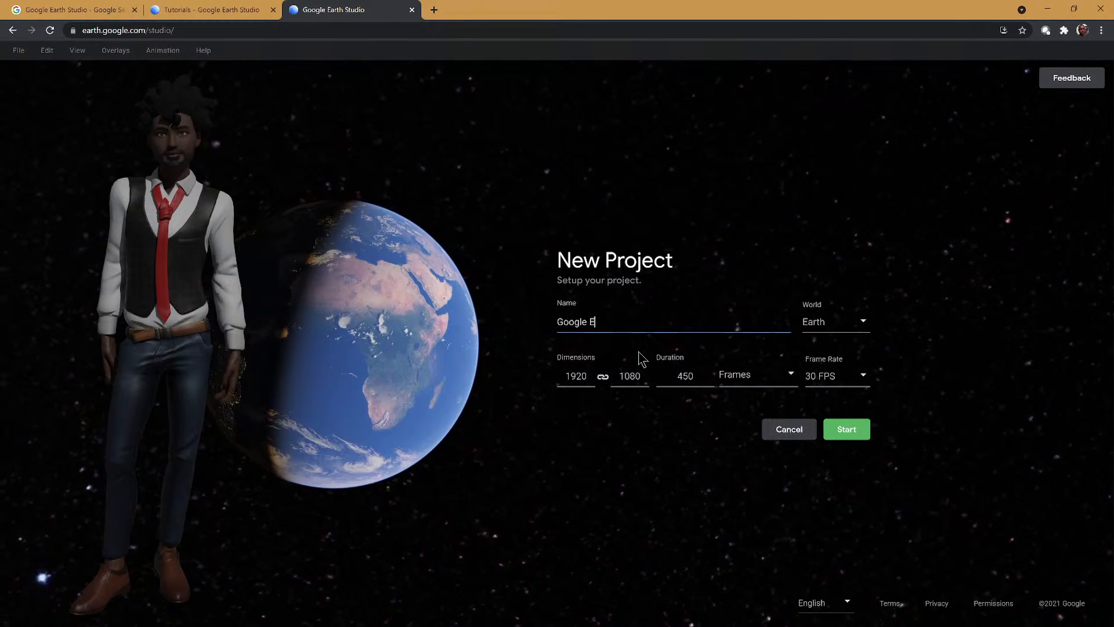
{"action": "type", "text": "arth Stud"}
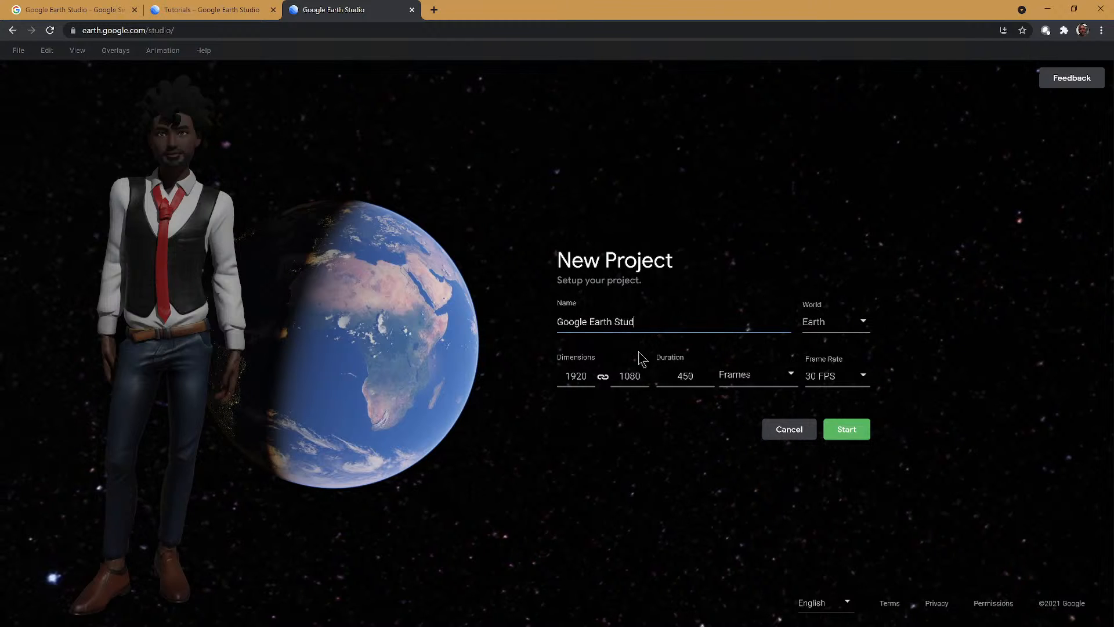
{"action": "type", "text": "io for eLearning"}
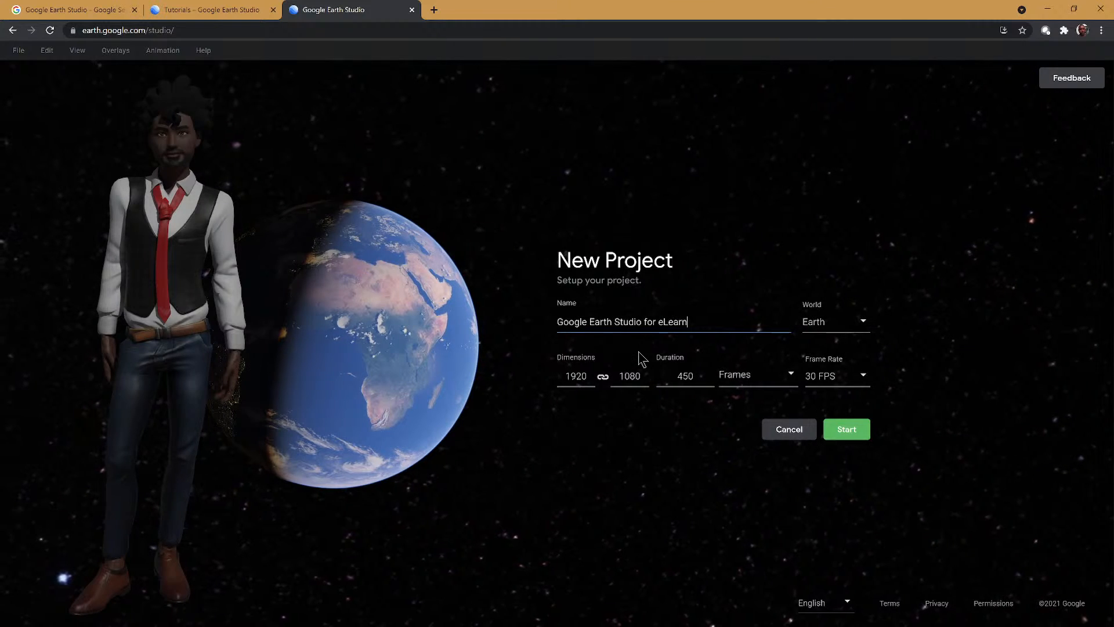
{"action": "left_click", "coordinate": [847, 432]}
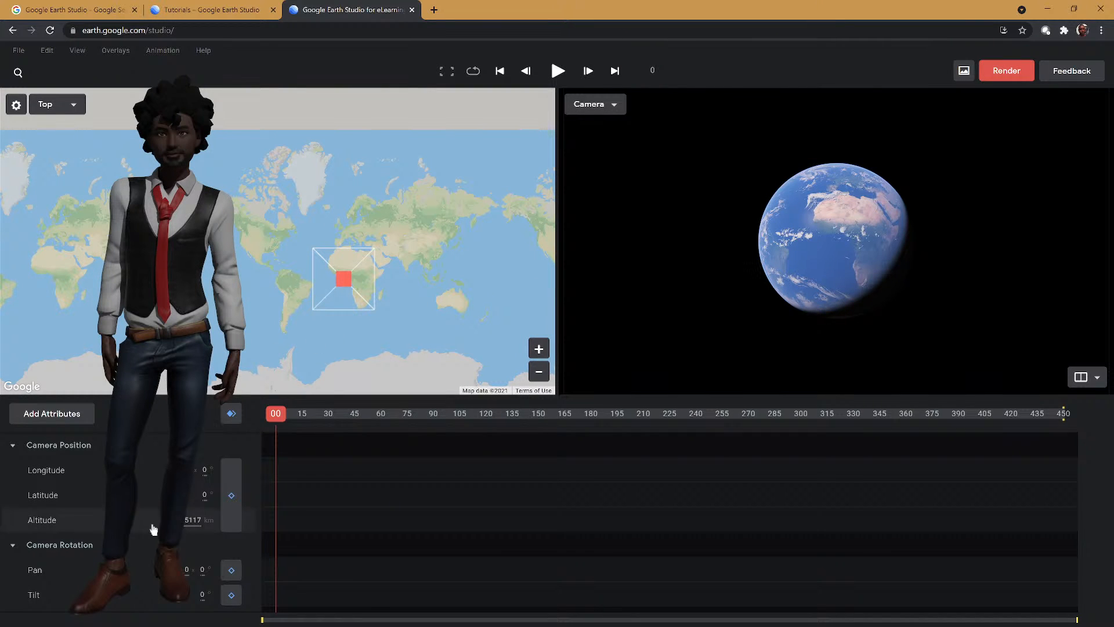
- Keyframe the camera position at frame 0 and bring the camera from Africa down over the western Gulf of Mexico
{"action": "left_click", "coordinate": [231, 495]}
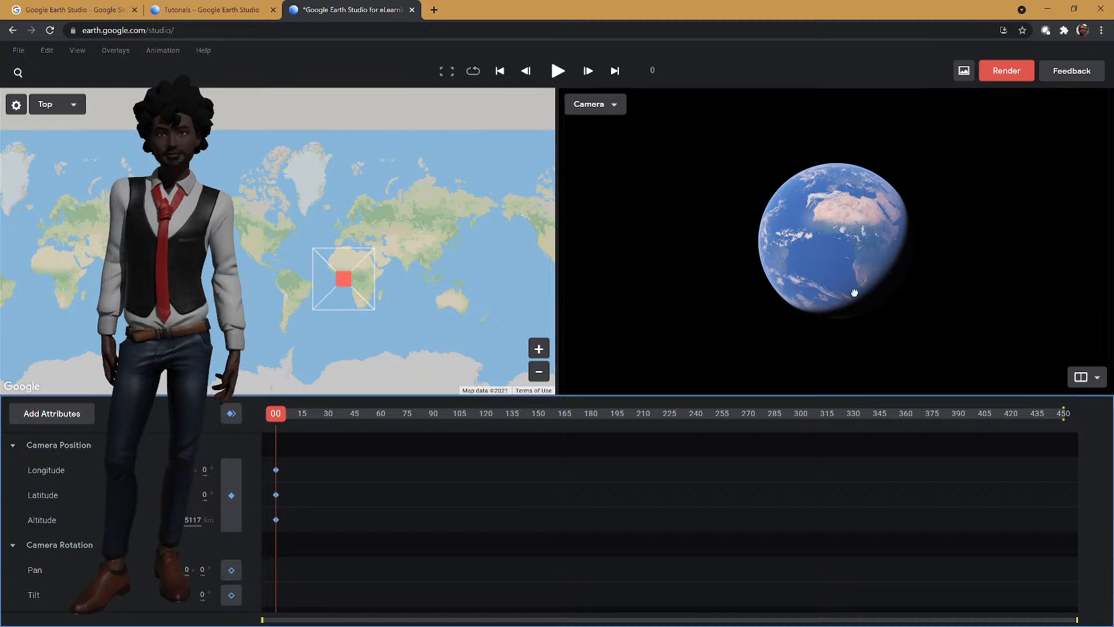
{"action": "scroll", "coordinate": [854, 292], "scroll_direction": "up", "scroll_amount": 5}
{"action": "left_click_drag", "start_coordinate": [741, 218], "coordinate": [911, 355]}
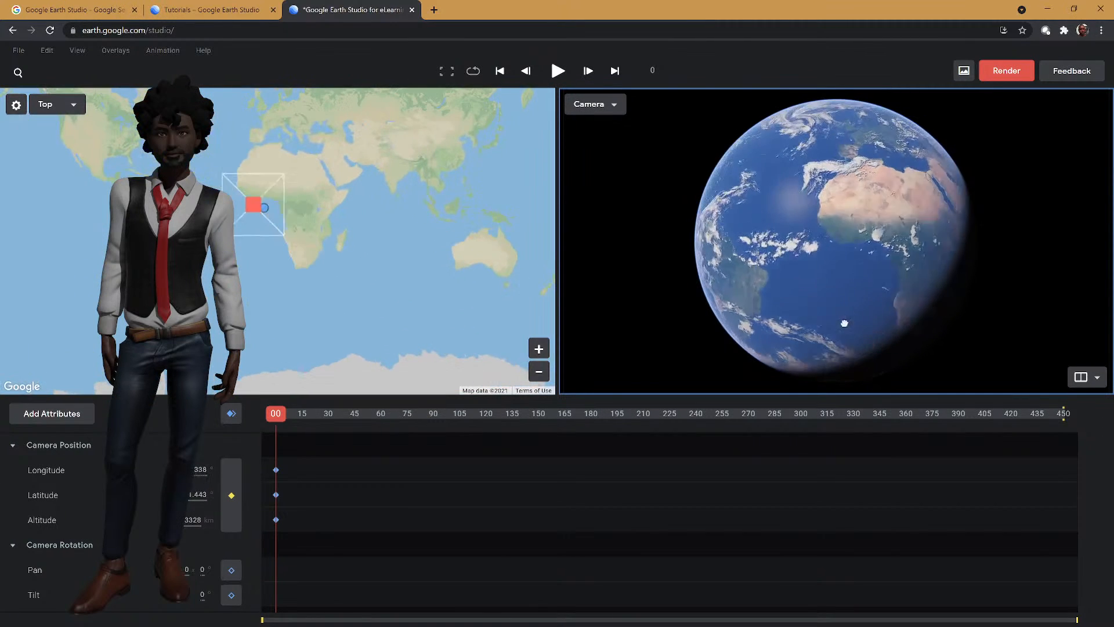
{"action": "left_click_drag", "start_coordinate": [774, 244], "coordinate": [845, 269]}
{"action": "scroll", "coordinate": [847, 264], "scroll_direction": "up", "scroll_amount": 5}
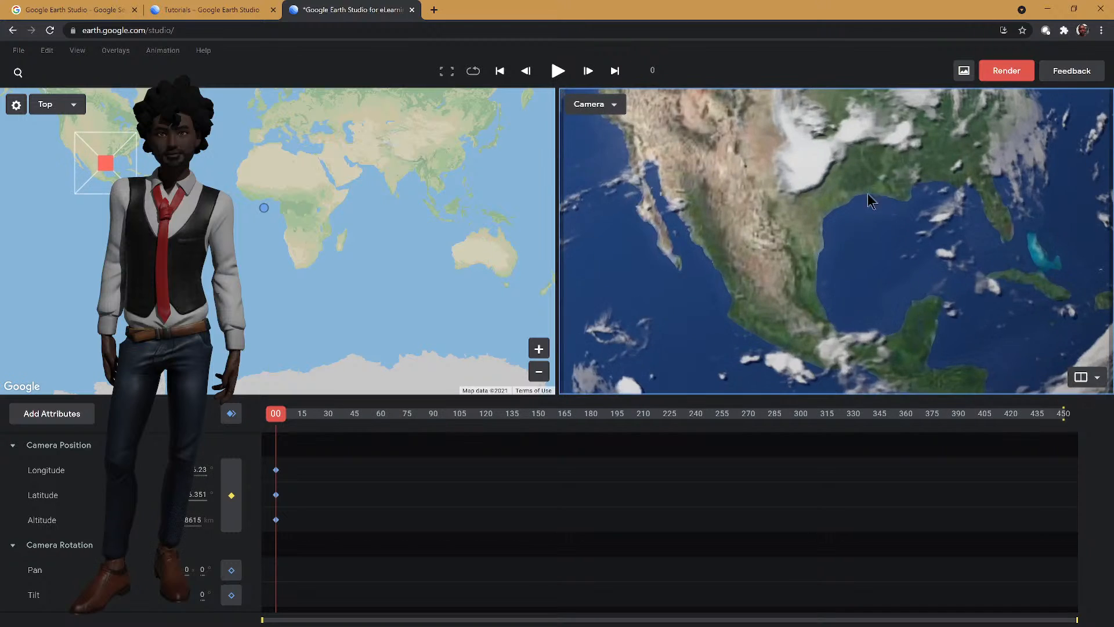
{"action": "scroll", "coordinate": [858, 221], "scroll_direction": "up", "scroll_amount": 3}
{"action": "scroll", "coordinate": [263, 198], "scroll_direction": "up", "scroll_amount": 3}
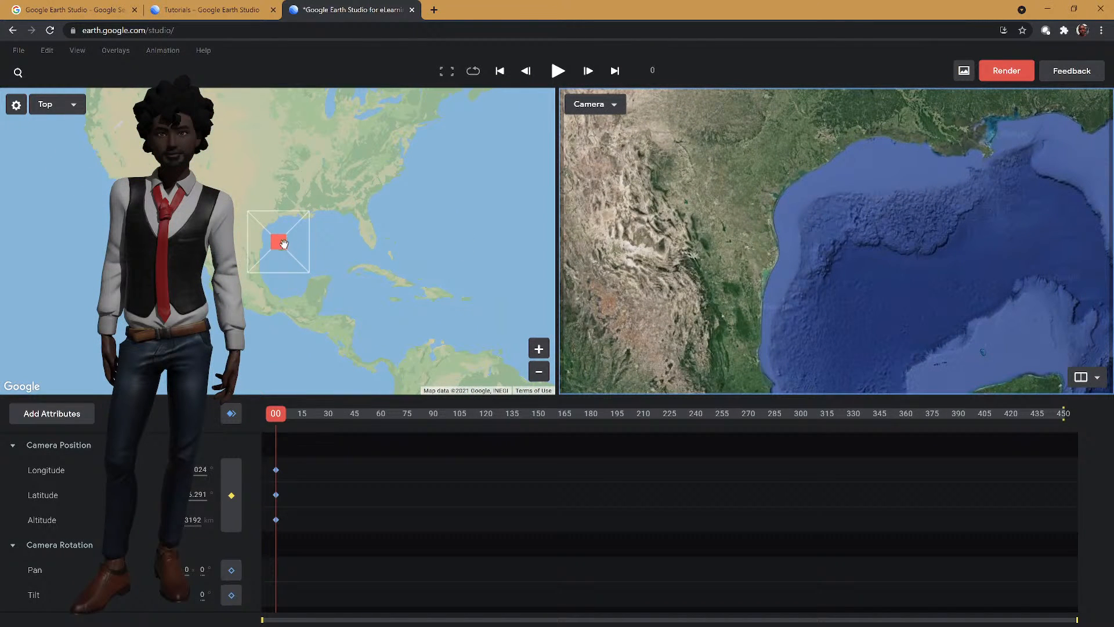
- Move the camera to the southeastern United States, lower it over Georgia, and shift it to Atlanta
{"action": "left_click_drag", "start_coordinate": [283, 243], "coordinate": [353, 187]}
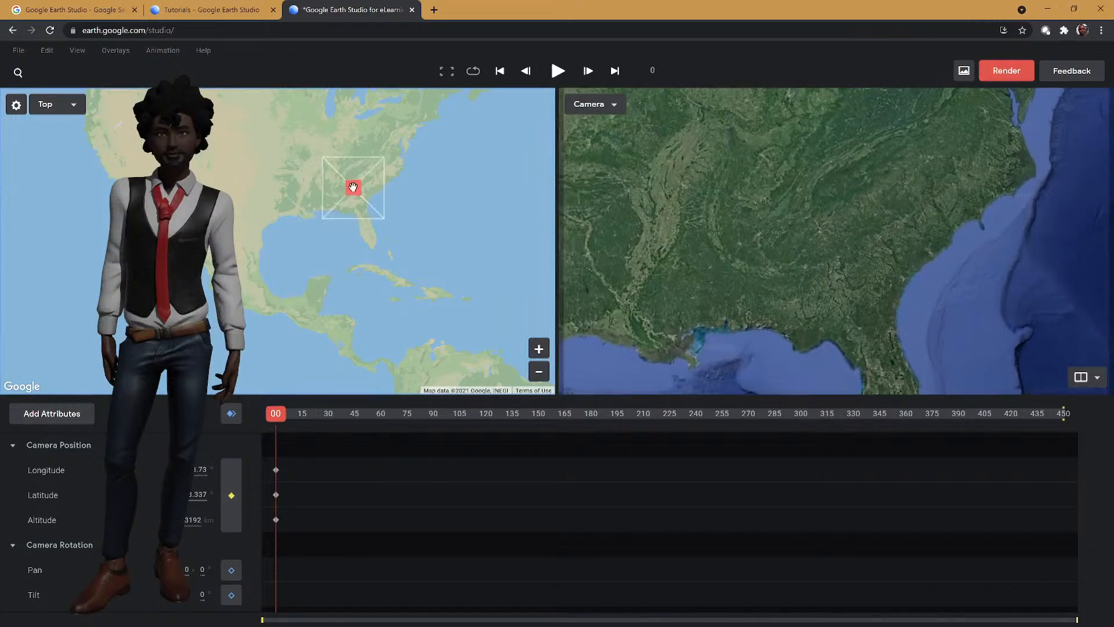
{"action": "scroll", "coordinate": [855, 269], "scroll_direction": "up", "scroll_amount": 15}
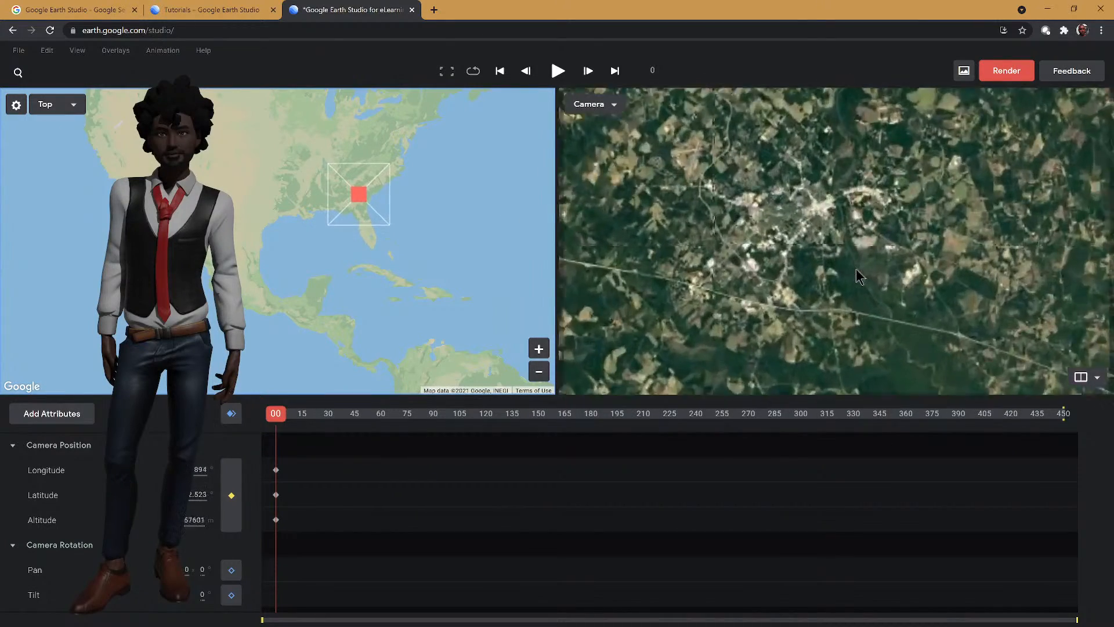
{"action": "scroll", "coordinate": [855, 270], "scroll_direction": "up", "scroll_amount": 3}
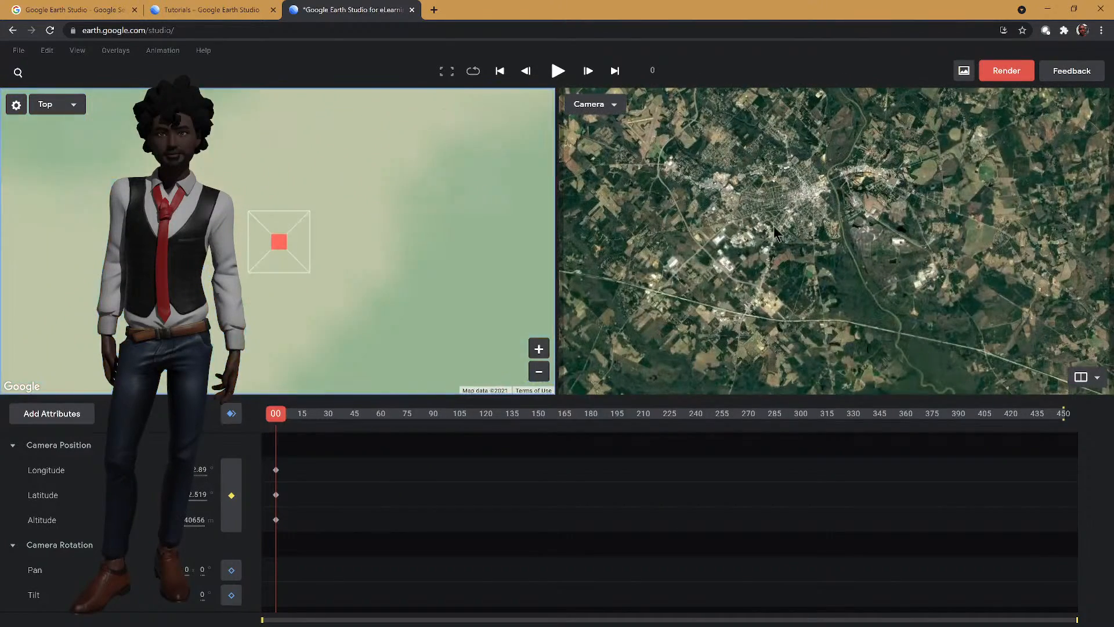
{"action": "scroll", "coordinate": [259, 228], "scroll_direction": "down", "scroll_amount": 3}
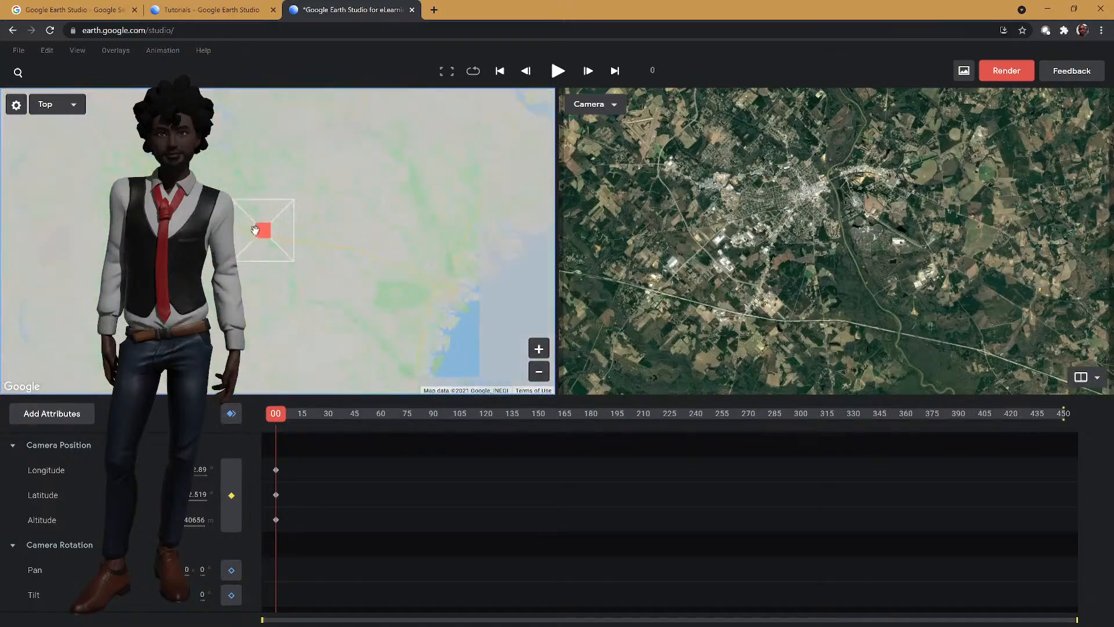
{"action": "scroll", "coordinate": [365, 233], "scroll_direction": "down", "scroll_amount": 3}
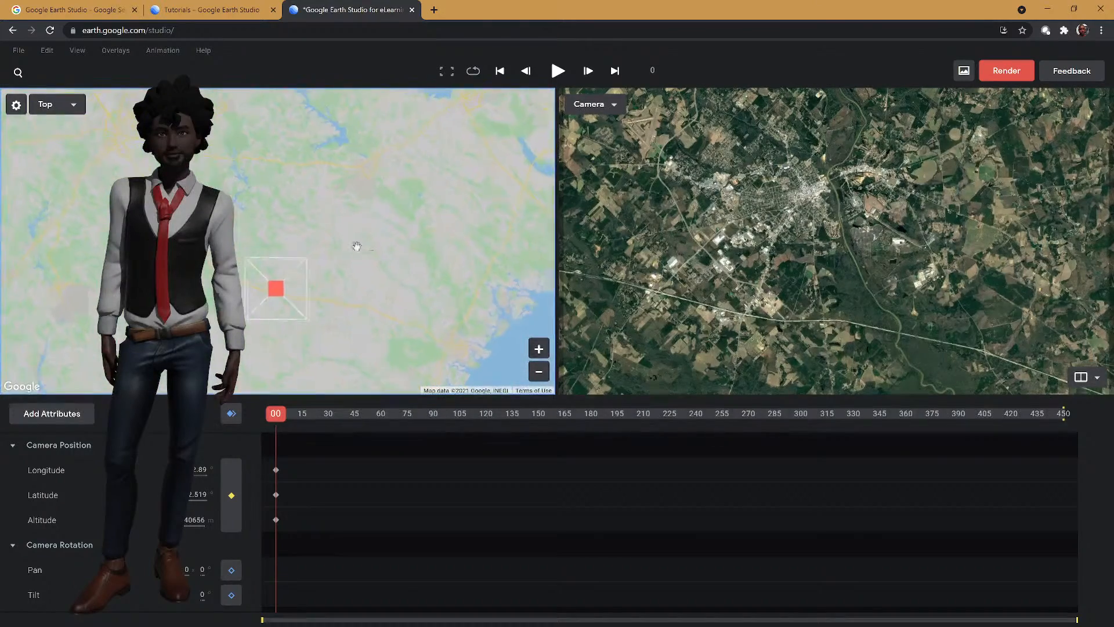
{"action": "left_click_drag", "start_coordinate": [316, 266], "coordinate": [235, 185]}
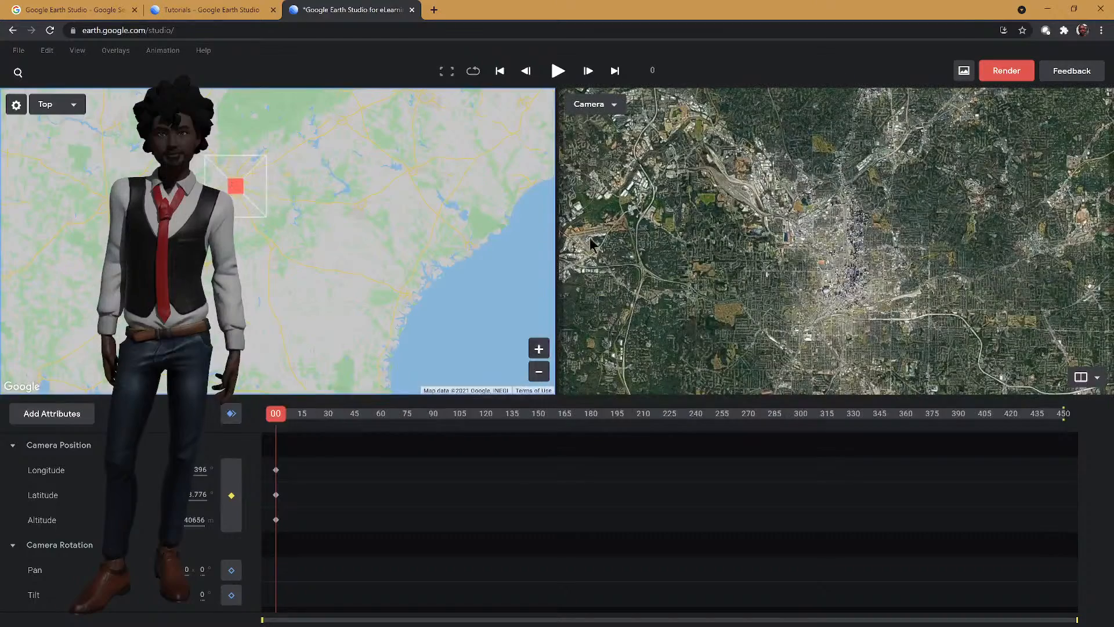
- Lower the camera over Atlanta and position it above the highway interchange just south of downtown
{"action": "scroll", "coordinate": [251, 194], "scroll_direction": "up", "scroll_amount": 3}
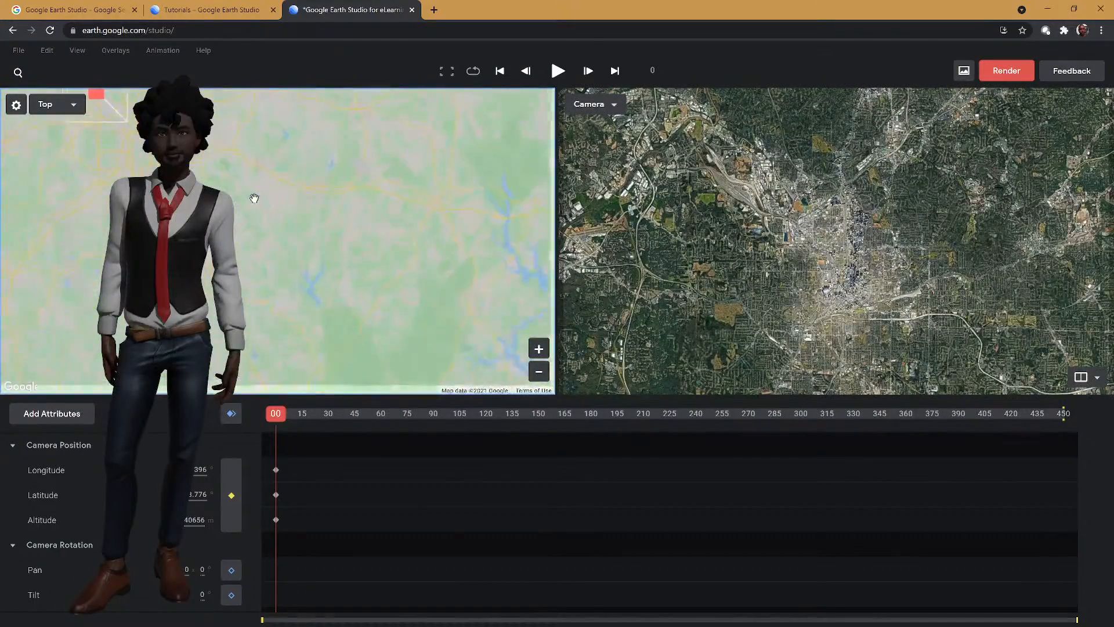
{"action": "left_click_drag", "start_coordinate": [382, 276], "coordinate": [426, 322]}
{"action": "scroll", "coordinate": [366, 288], "scroll_direction": "up", "scroll_amount": 2}
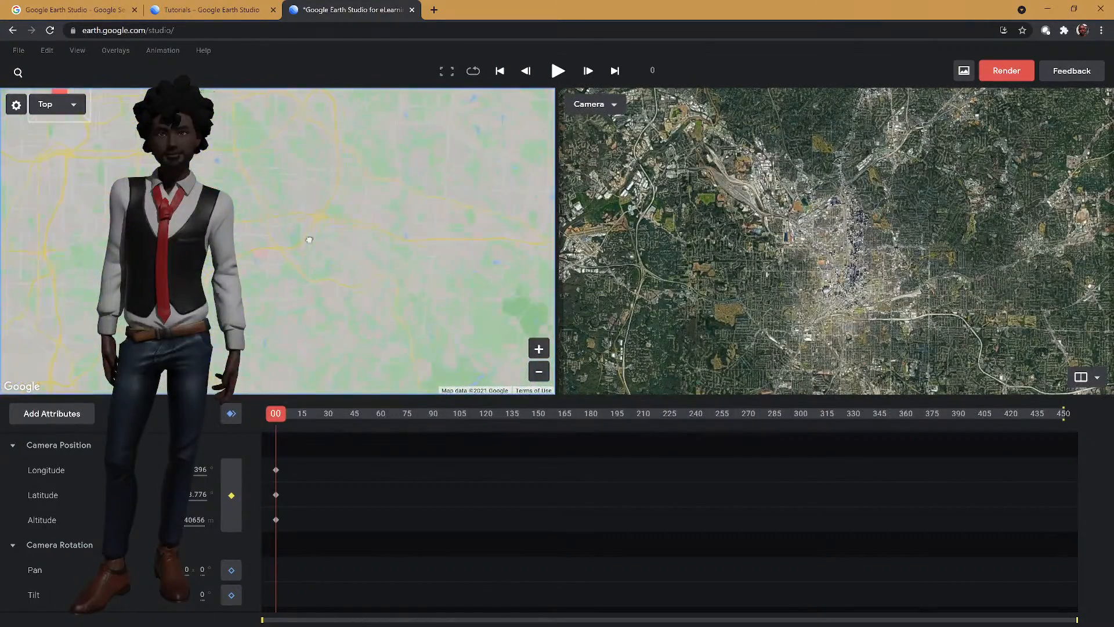
{"action": "left_click_drag", "start_coordinate": [308, 239], "coordinate": [430, 321]}
{"action": "left_click_drag", "start_coordinate": [227, 198], "coordinate": [231, 261]}
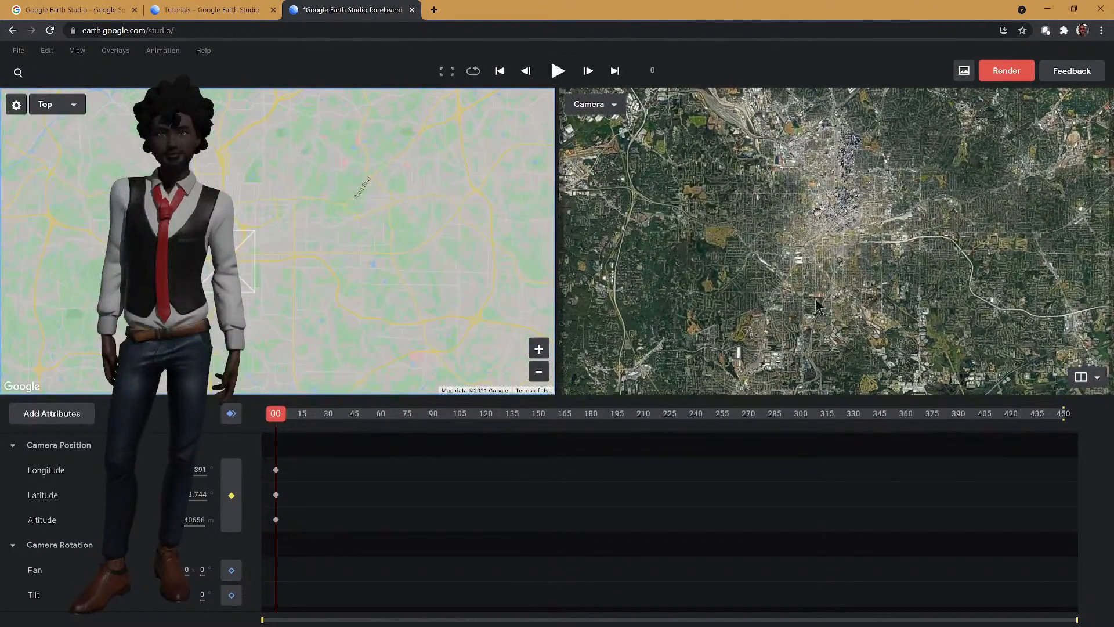
{"action": "scroll", "coordinate": [858, 238], "scroll_direction": "up", "scroll_amount": 5}
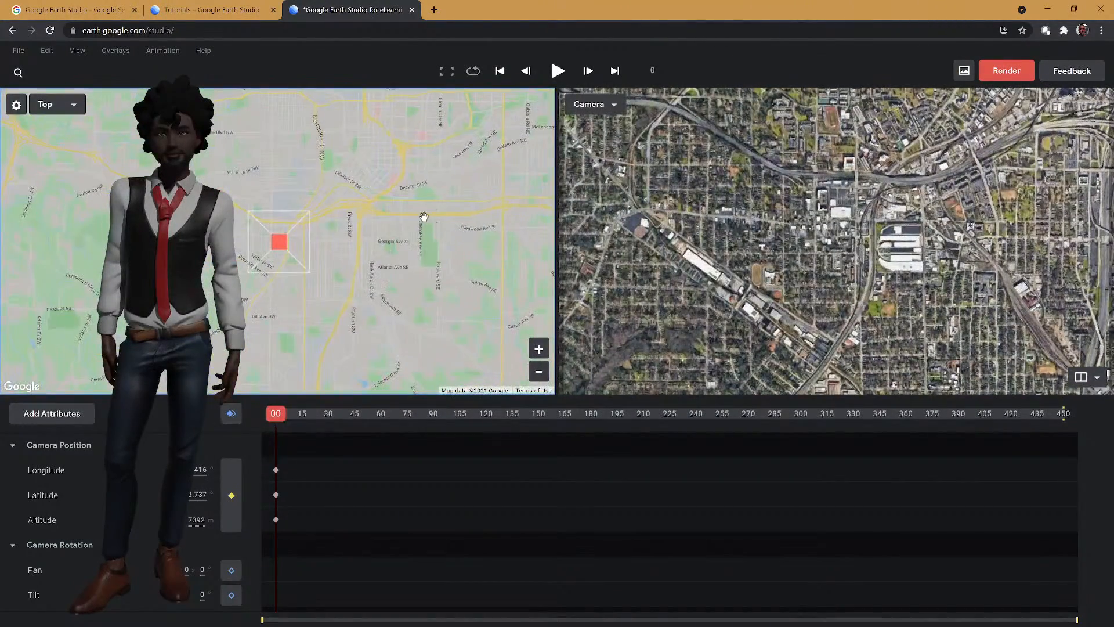
{"action": "mouse_move", "coordinate": [279, 242]}
{"action": "left_mouse_down"}
{"action": "mouse_move", "coordinate": [378, 213]}
{"action": "mouse_move", "coordinate": [358, 209]}
{"action": "left_mouse_up"}
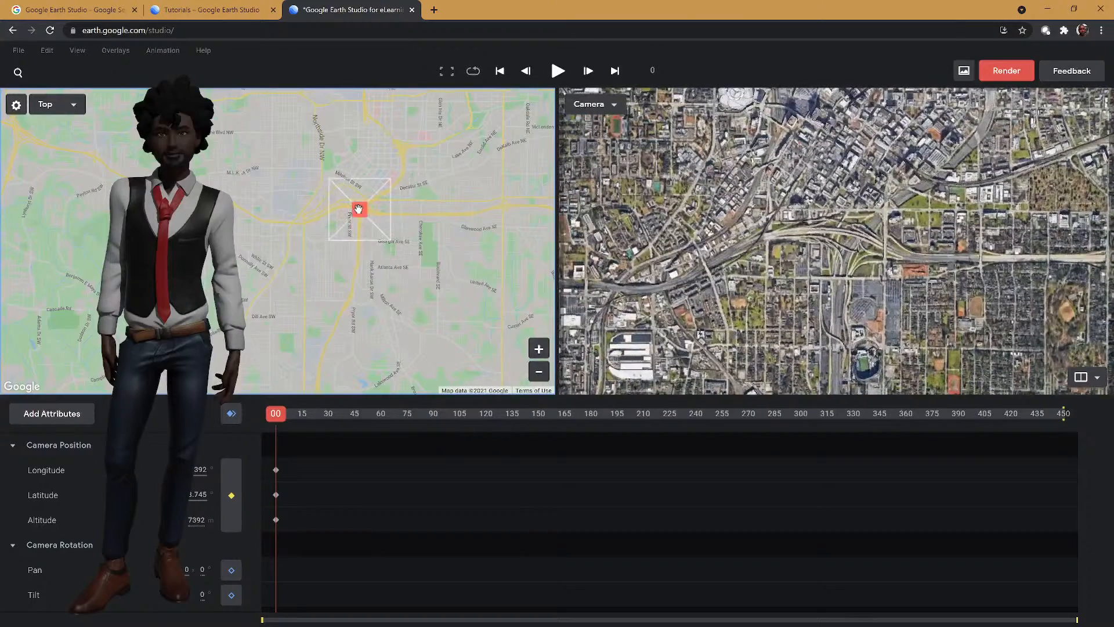
- Move the camera north to the downtown Atlanta blocks near Peachtree St SW and descend close to the buildings
{"action": "scroll", "coordinate": [418, 243], "scroll_direction": "up", "scroll_amount": 4}
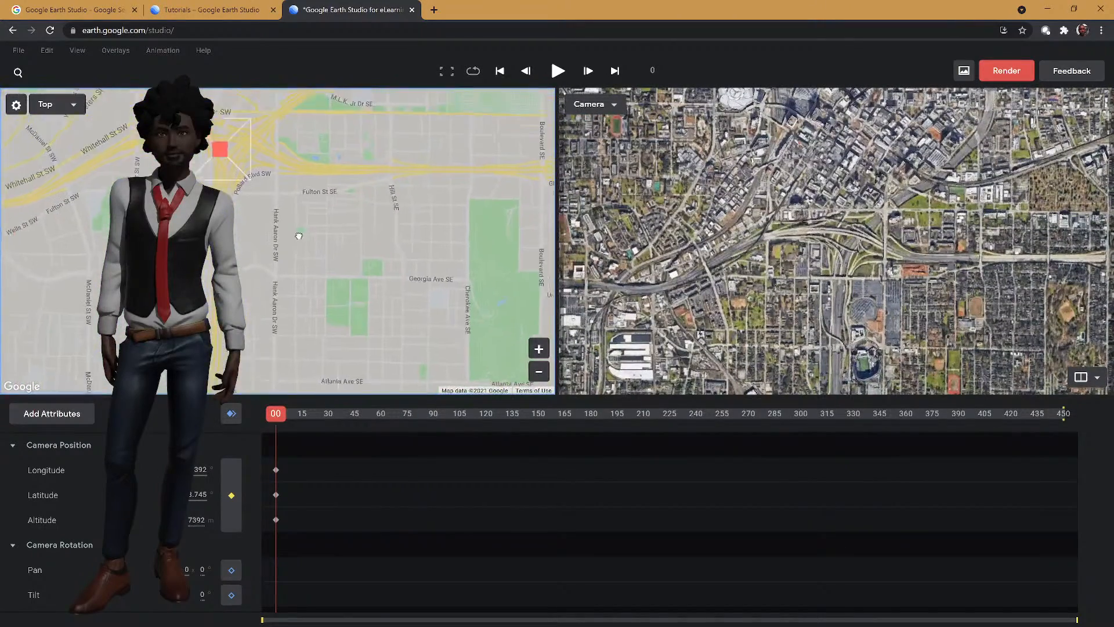
{"action": "mouse_move", "coordinate": [231, 193]}
{"action": "left_mouse_down"}
{"action": "mouse_move", "coordinate": [265, 210]}
{"action": "mouse_move", "coordinate": [259, 201]}
{"action": "left_mouse_up"}
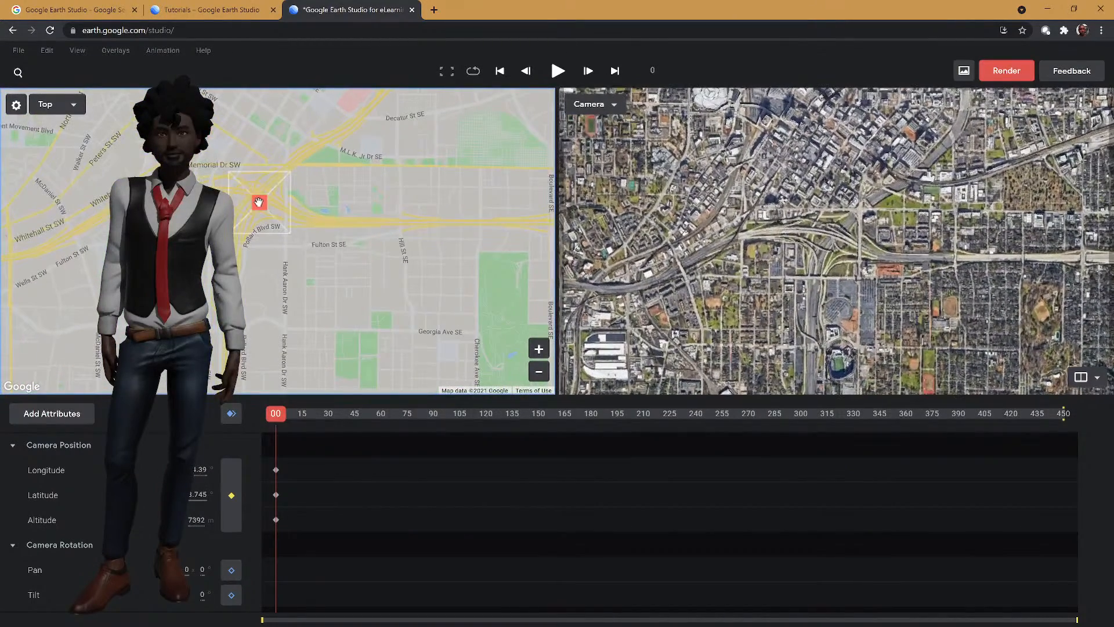
{"action": "left_click_drag", "start_coordinate": [681, 200], "coordinate": [701, 275]}
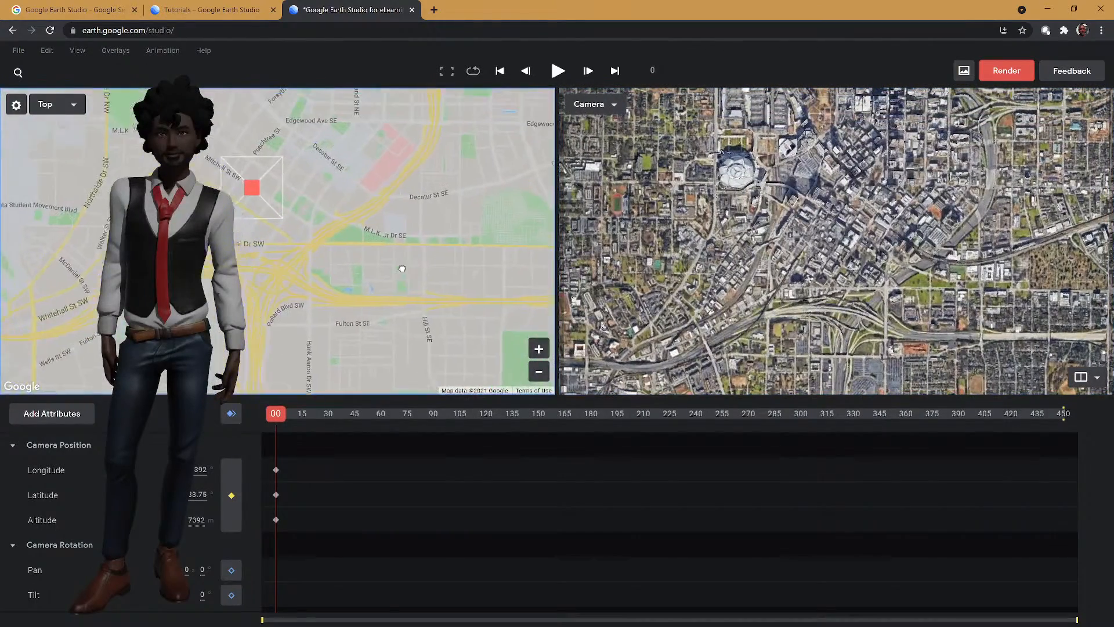
{"action": "mouse_move", "coordinate": [805, 235]}
{"action": "left_mouse_down"}
{"action": "mouse_move", "coordinate": [861, 280]}
{"action": "mouse_move", "coordinate": [851, 293]}
{"action": "left_mouse_up"}
{"action": "scroll", "coordinate": [827, 268], "scroll_direction": "up", "scroll_amount": 10}
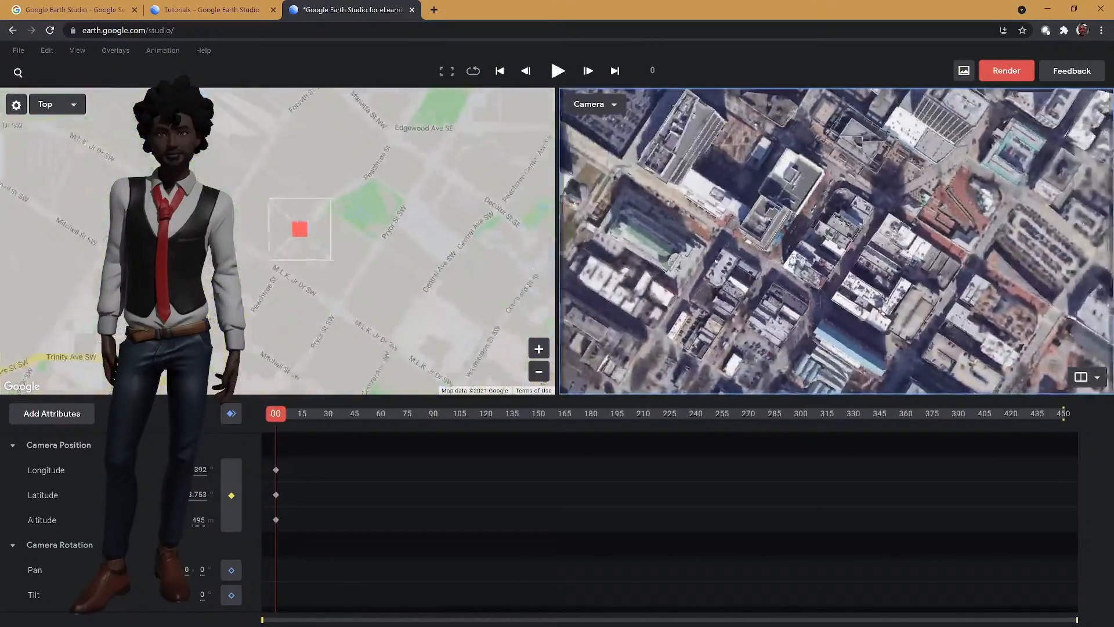
- Move the camera west over Ted Turner Dr SW and lower it to an altitude of 371 m
{"action": "scroll", "coordinate": [836, 268], "scroll_direction": "down", "scroll_amount": 5}
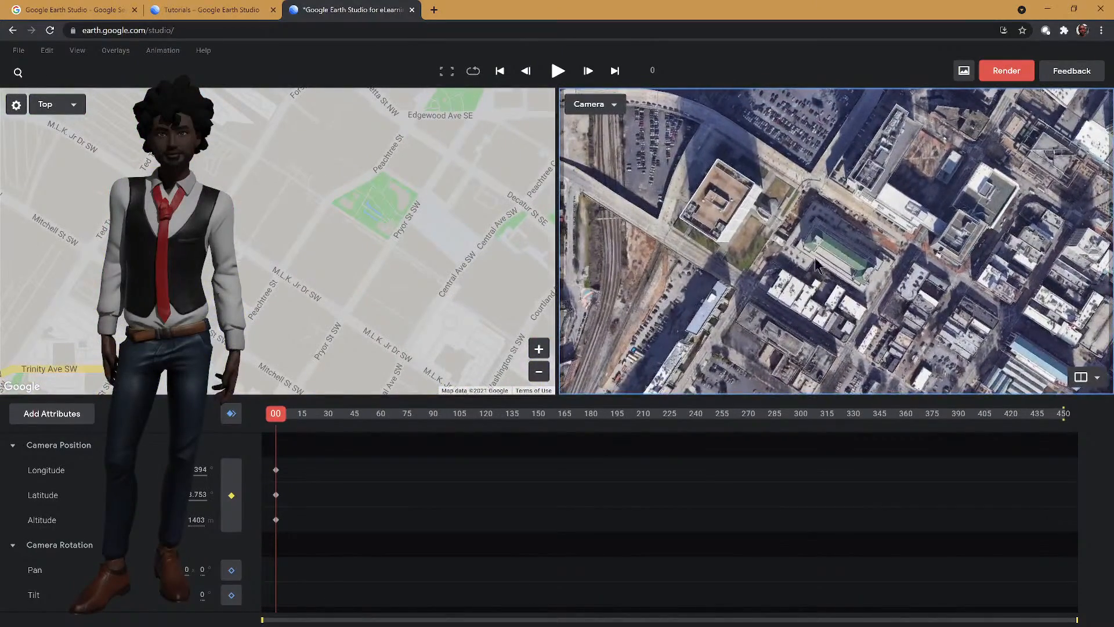
{"action": "scroll", "coordinate": [806, 246], "scroll_direction": "up", "scroll_amount": 5}
{"action": "scroll", "coordinate": [806, 243], "scroll_direction": "up", "scroll_amount": 3}
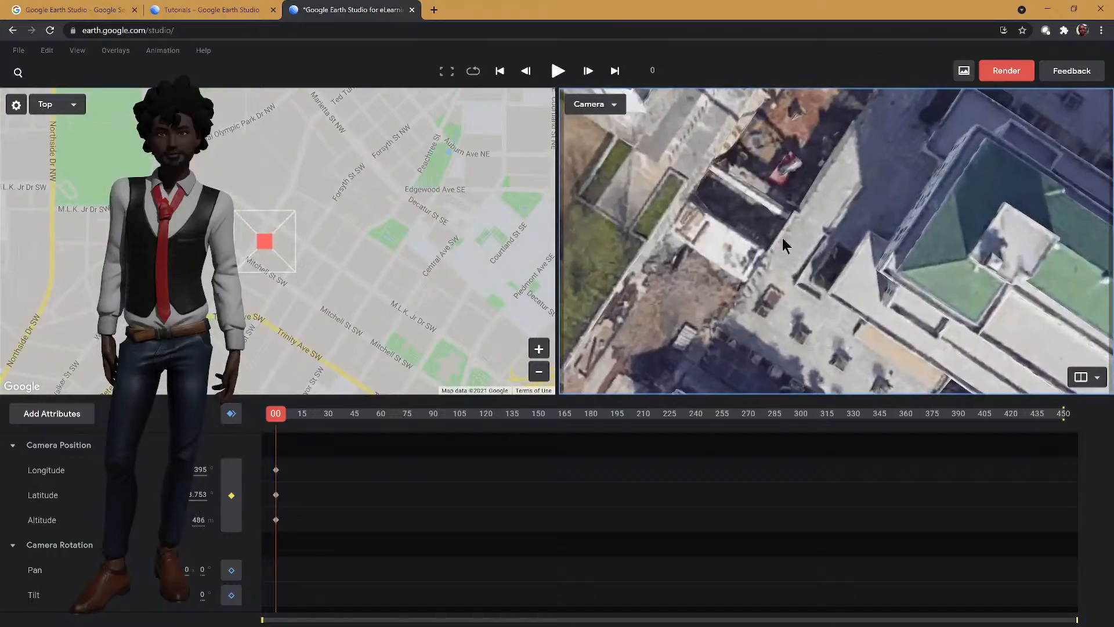
{"action": "left_click_drag", "start_coordinate": [782, 238], "coordinate": [901, 276]}
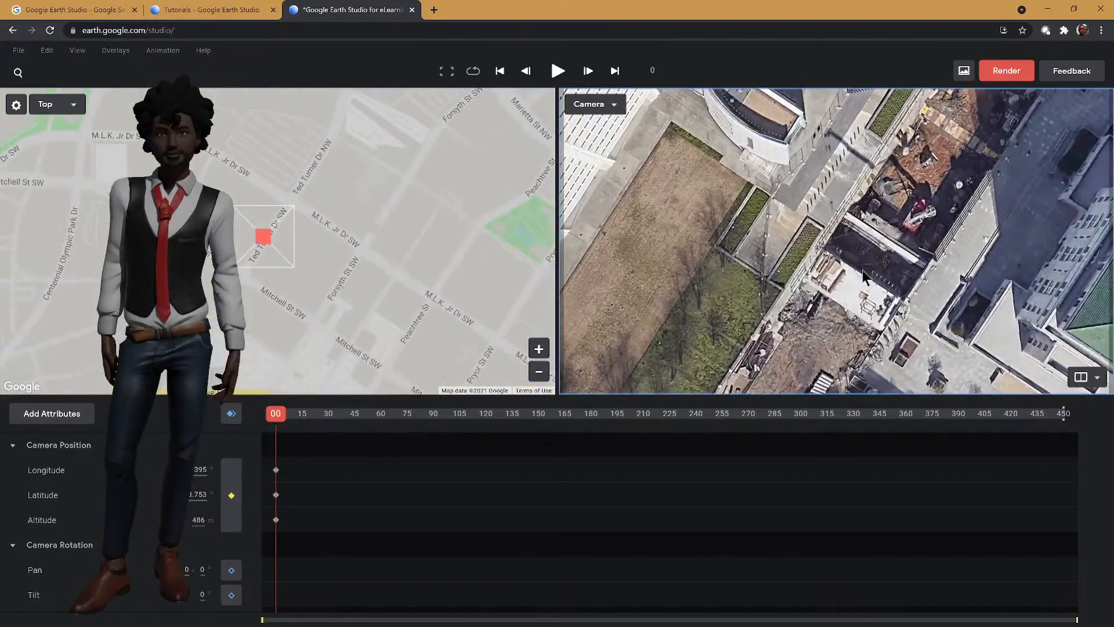
{"action": "scroll", "coordinate": [902, 278], "scroll_direction": "up", "scroll_amount": 4}
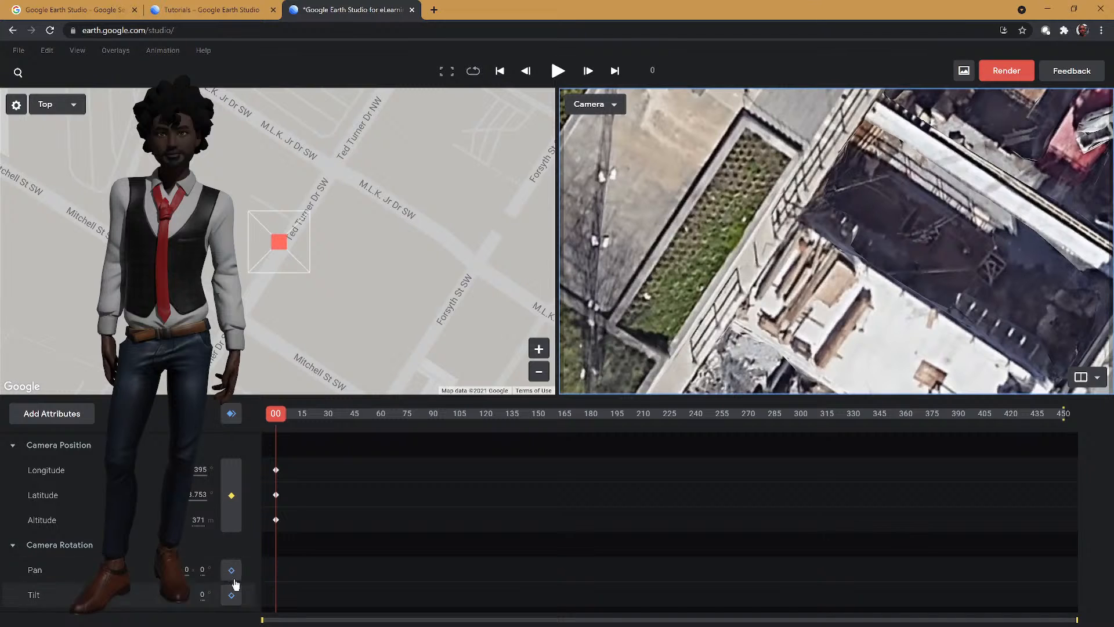
- Keyframe the camera tilt at frame 0 and set it to 86.5° to face the skyline
{"action": "left_click", "coordinate": [231, 594]}
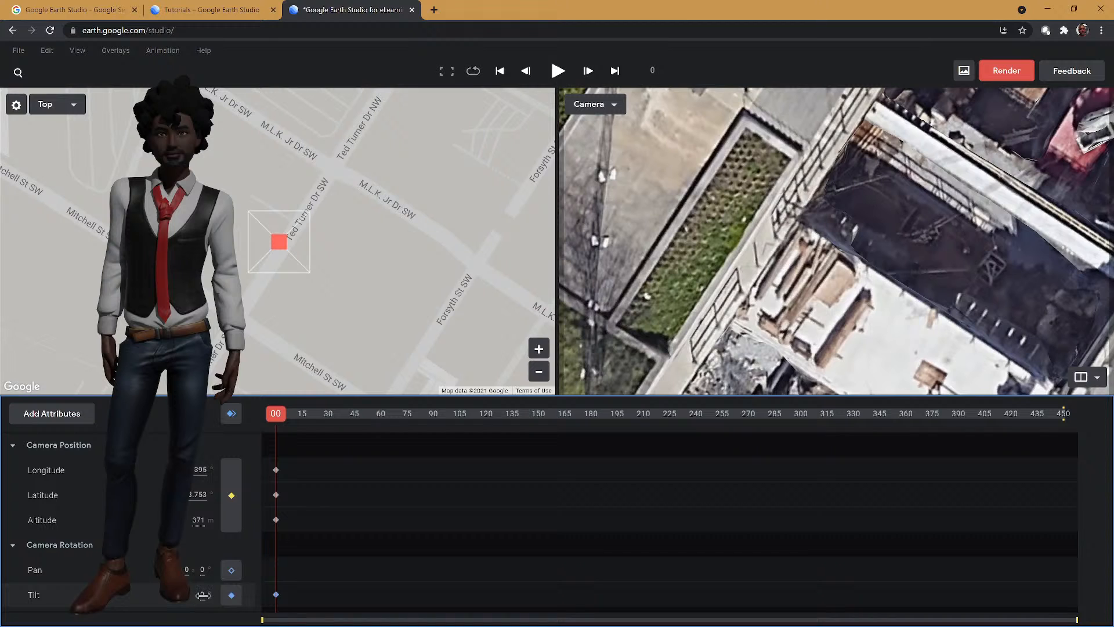
{"action": "left_click_drag", "start_coordinate": [202, 596], "coordinate": [650, 547]}
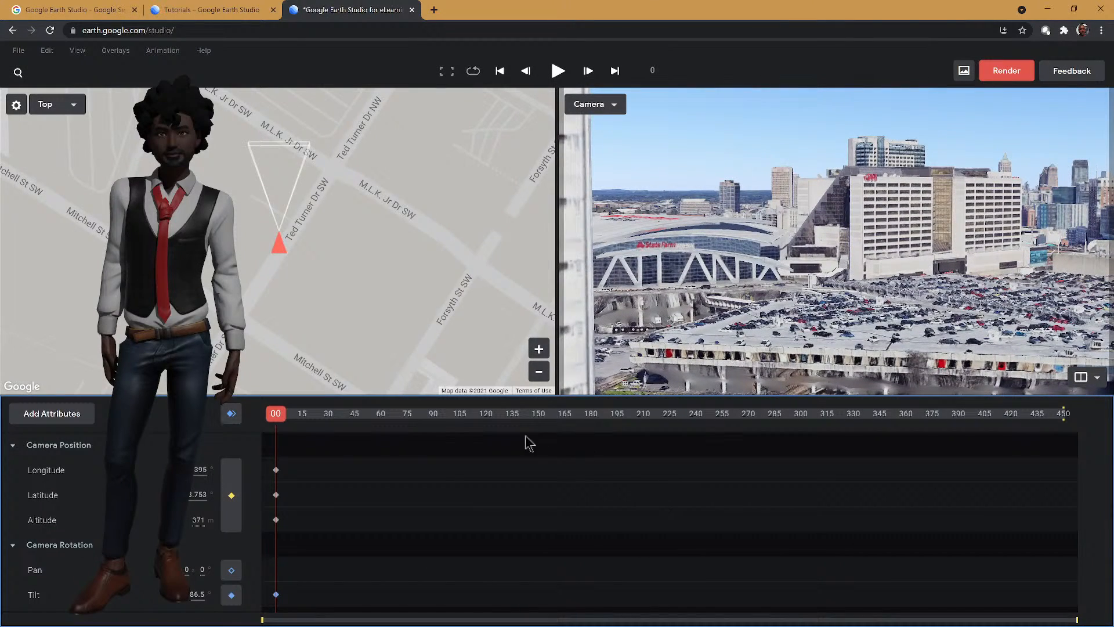
- Try keyframing the camera position at frame 120, preview the animation, and undo the added keyframes
{"action": "left_click", "coordinate": [483, 415]}
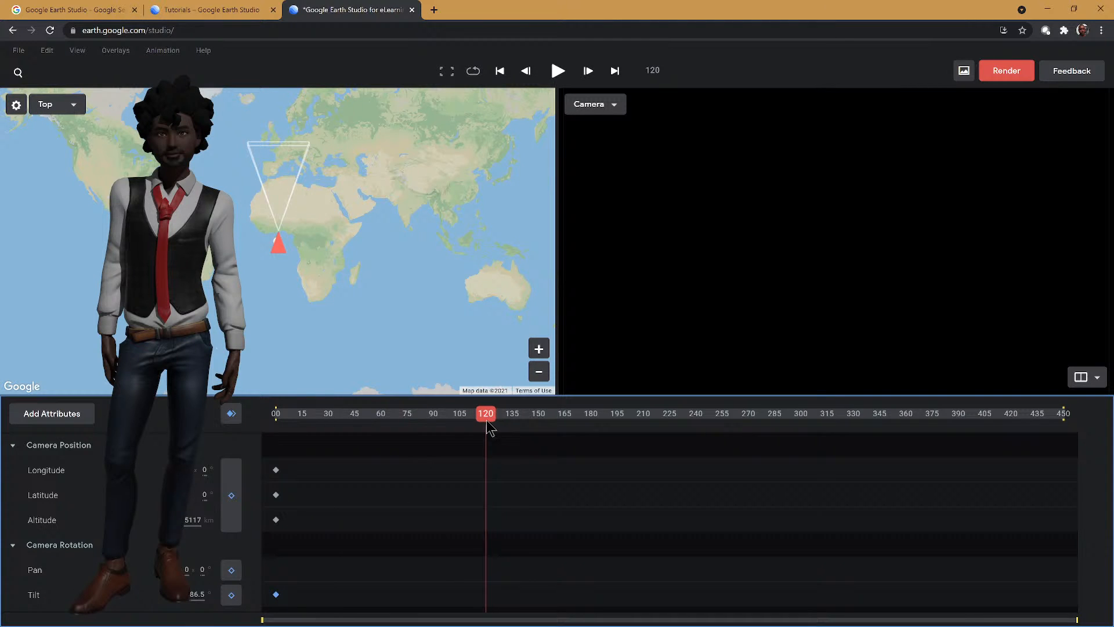
{"action": "left_click", "coordinate": [231, 495]}
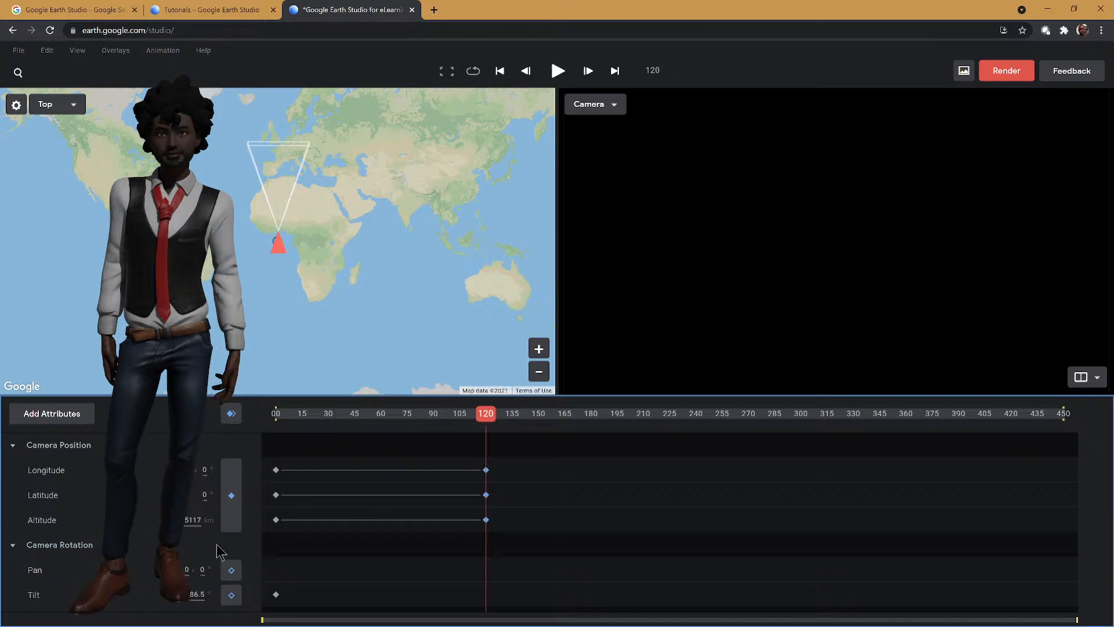
{"action": "left_click", "coordinate": [230, 595]}
{"action": "left_click_drag", "start_coordinate": [485, 413], "coordinate": [342, 417]}
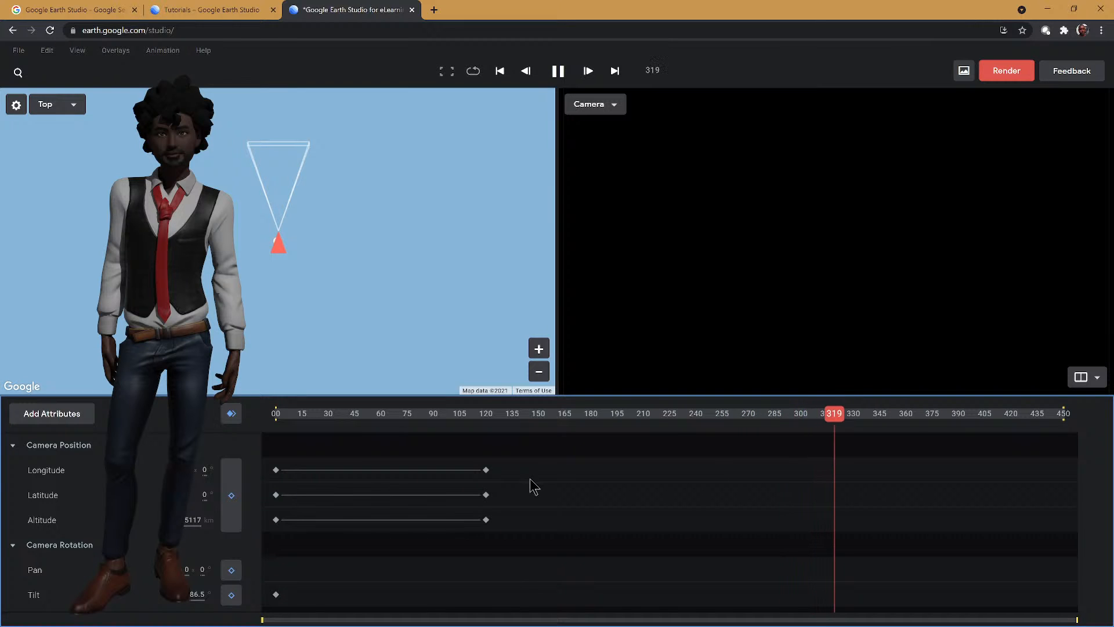
{"action": "key", "text": "space"}
{"action": "key", "text": "ctrl+z"}
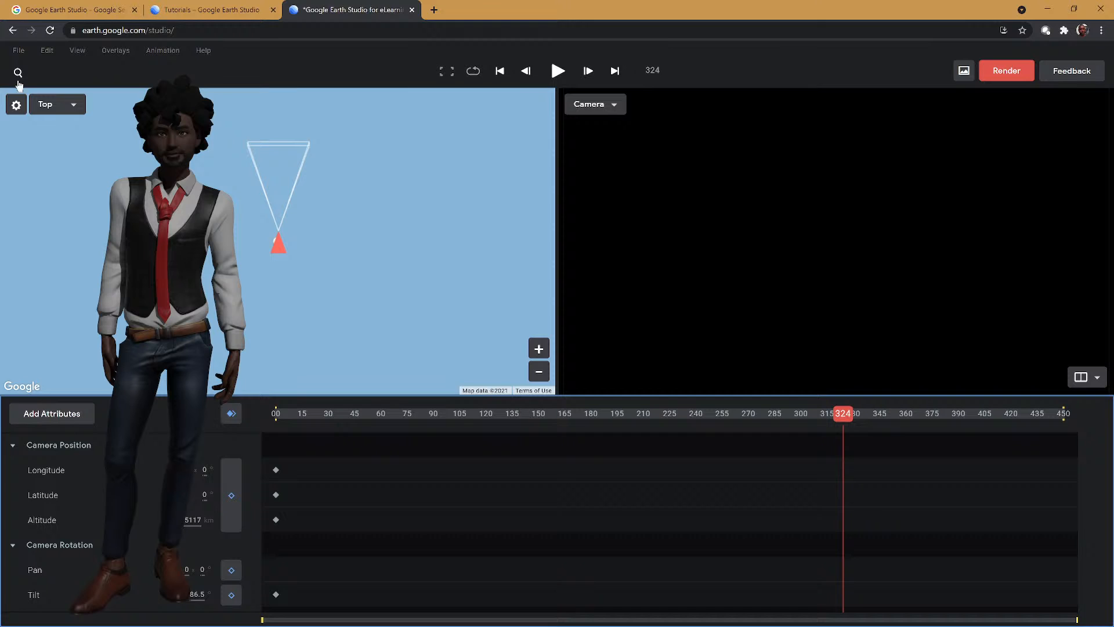
- Discard the current project and start a blank 450-frame, 1920 × 1080, 30 FPS project named Google Earth Studio for eLearning
{"action": "left_click", "coordinate": [16, 51]}
{"action": "mouse_move", "coordinate": [60, 86]}
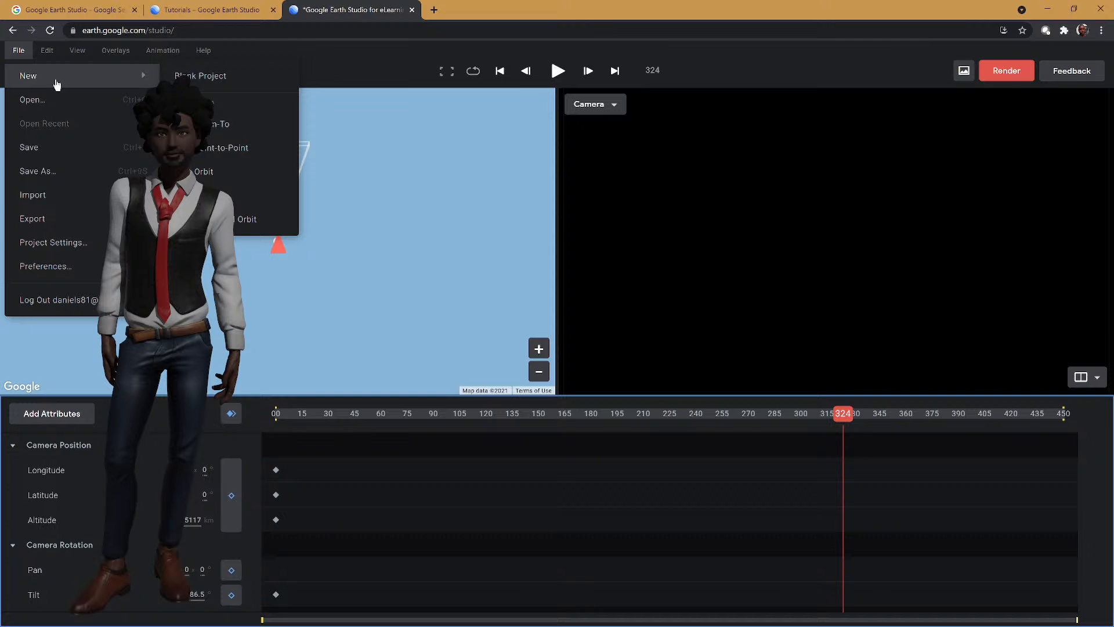
{"action": "left_click", "coordinate": [240, 78]}
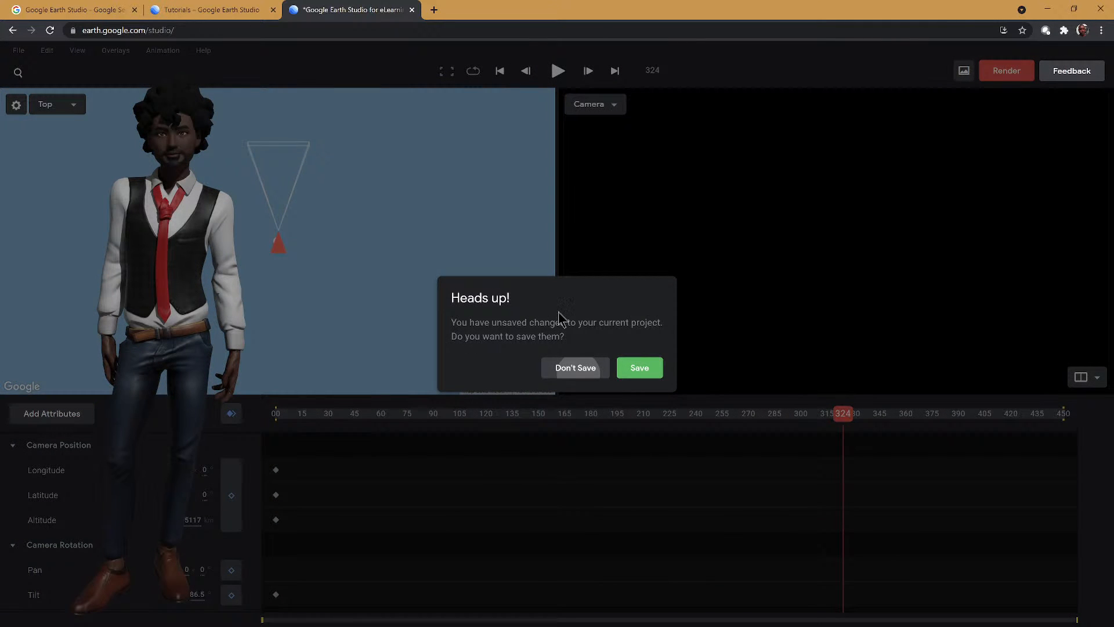
{"action": "left_click", "coordinate": [571, 367]}
{"action": "double_click", "coordinate": [614, 324]}
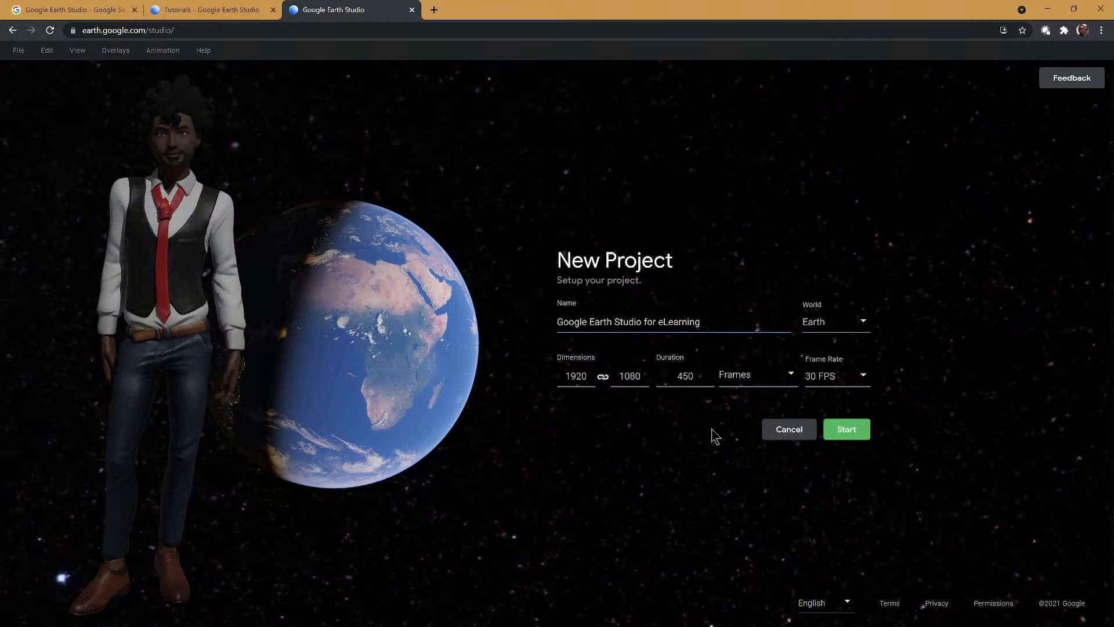
{"action": "left_click", "coordinate": [846, 429]}
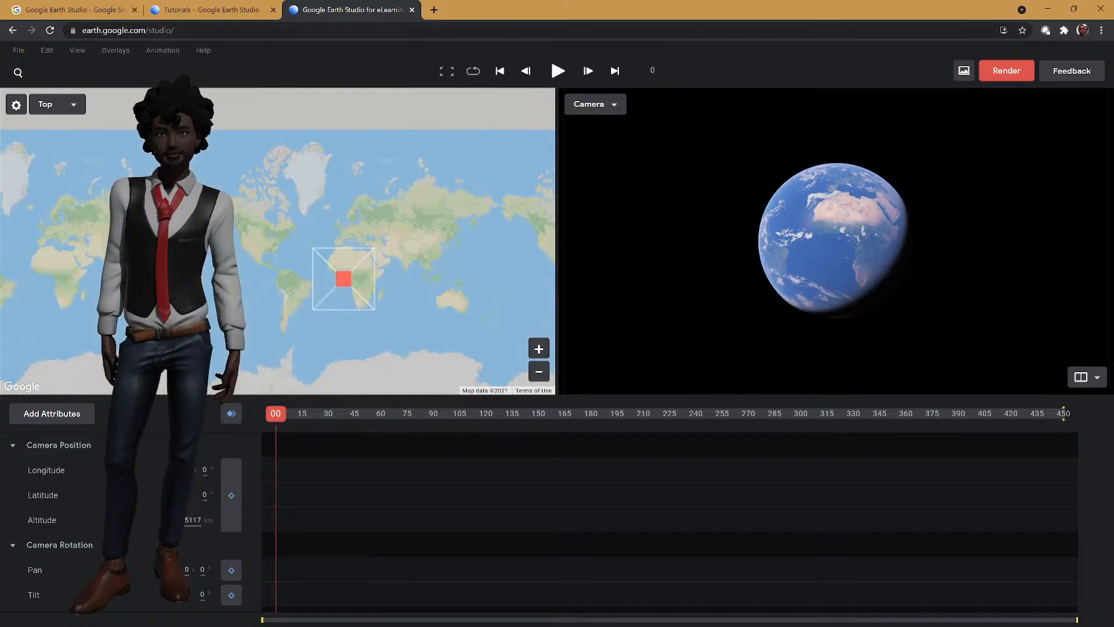
- Save the project to My Projects as Google Earth Studio for eLearning
{"action": "left_click", "coordinate": [14, 52]}
{"action": "left_click", "coordinate": [55, 145]}
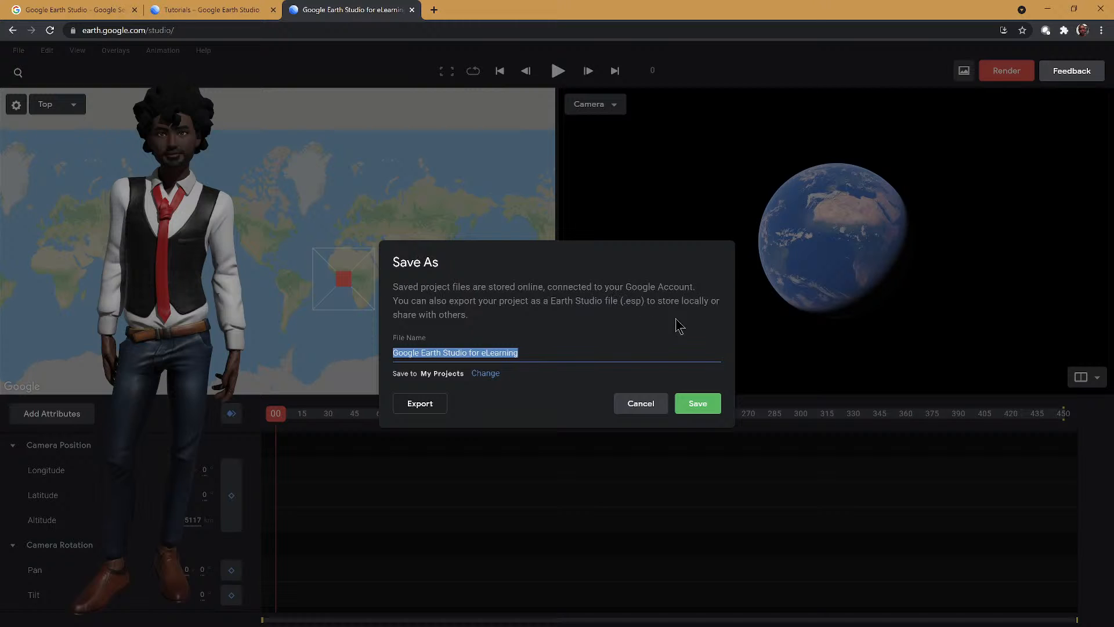
{"action": "left_click", "coordinate": [696, 403]}
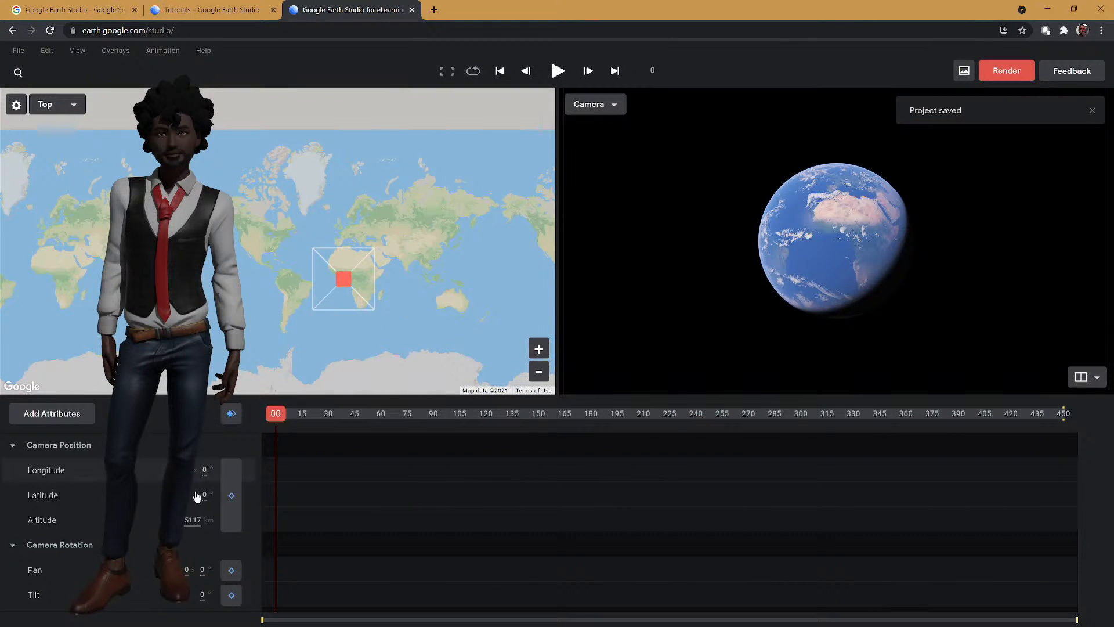
- Keyframe the camera position, pan and tilt at frame 0, and at frame 120 move the camera over the United States
{"action": "left_click", "coordinate": [231, 506]}
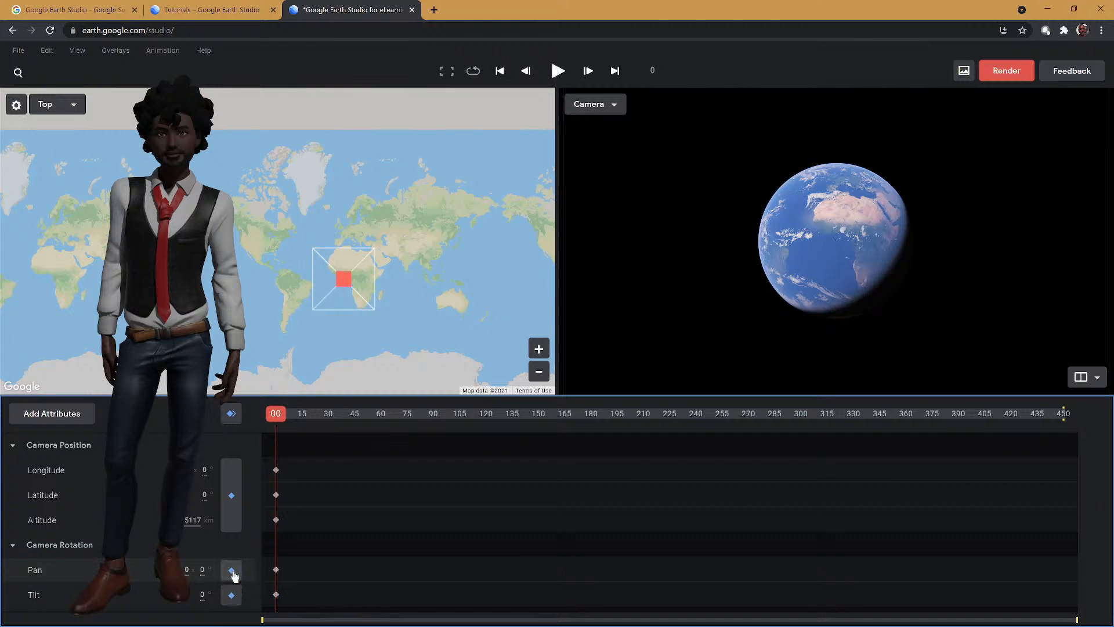
{"action": "left_click_drag", "start_coordinate": [359, 446], "coordinate": [490, 449]}
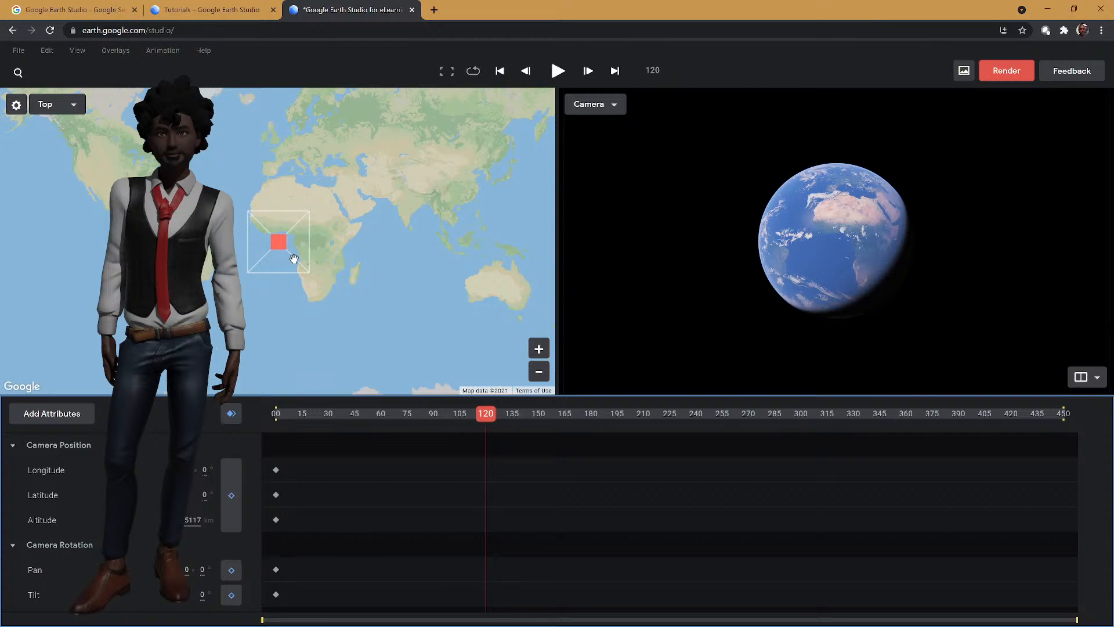
{"action": "left_click_drag", "start_coordinate": [293, 259], "coordinate": [148, 193]}
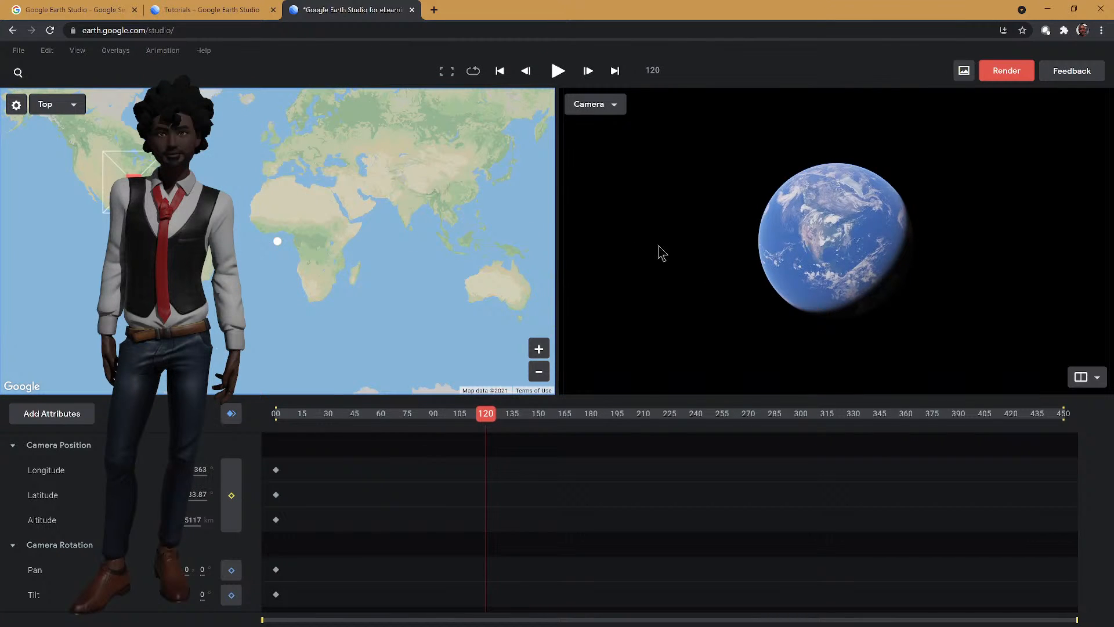
- Lower the camera to an altitude of about 1551 km and move it over Georgia in the southeastern United States
{"action": "scroll", "coordinate": [805, 267], "scroll_direction": "up", "scroll_amount": 5}
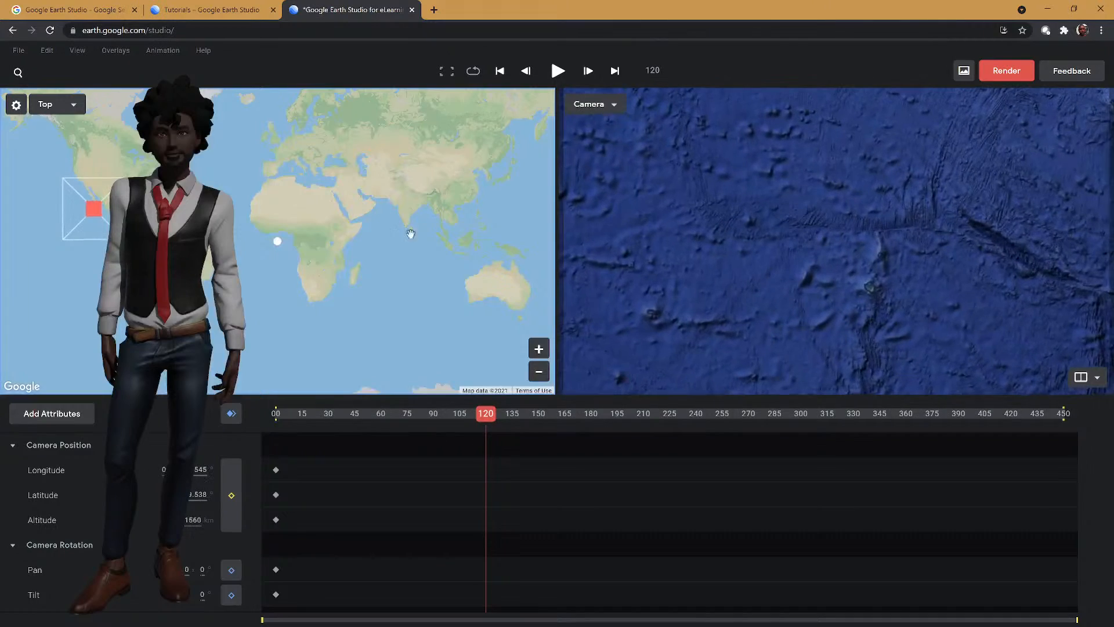
{"action": "scroll", "coordinate": [75, 218], "scroll_direction": "up", "scroll_amount": 1}
{"action": "scroll", "coordinate": [75, 218], "scroll_direction": "up", "scroll_amount": 2}
{"action": "left_click_drag", "start_coordinate": [427, 132], "coordinate": [211, 274]}
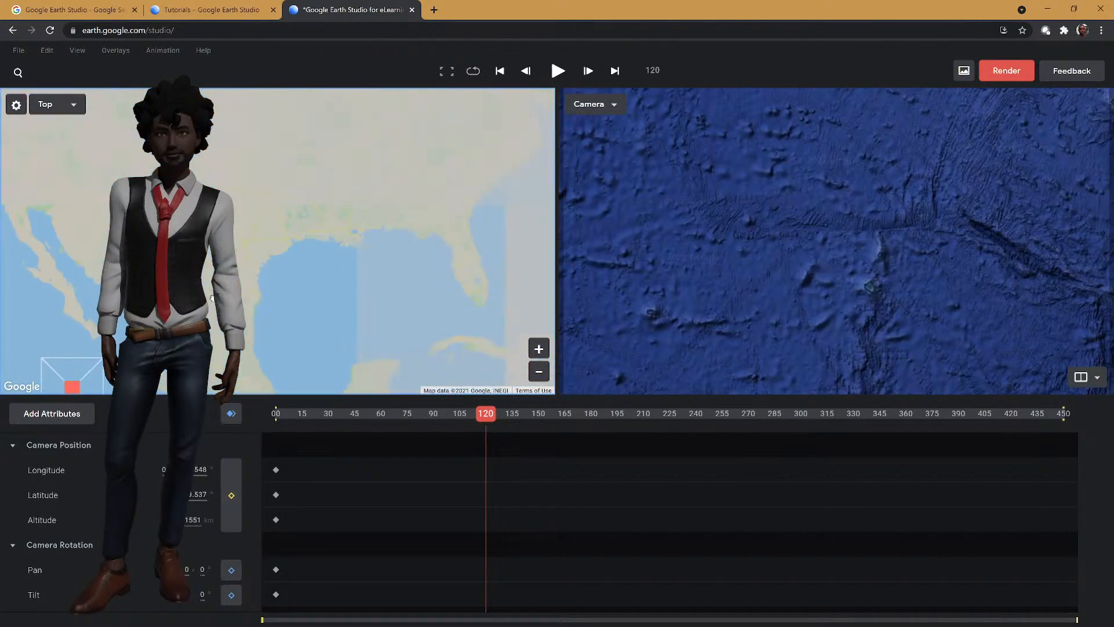
{"action": "left_click_drag", "start_coordinate": [75, 374], "coordinate": [431, 165]}
{"action": "left_click_drag", "start_coordinate": [528, 222], "coordinate": [364, 279]}
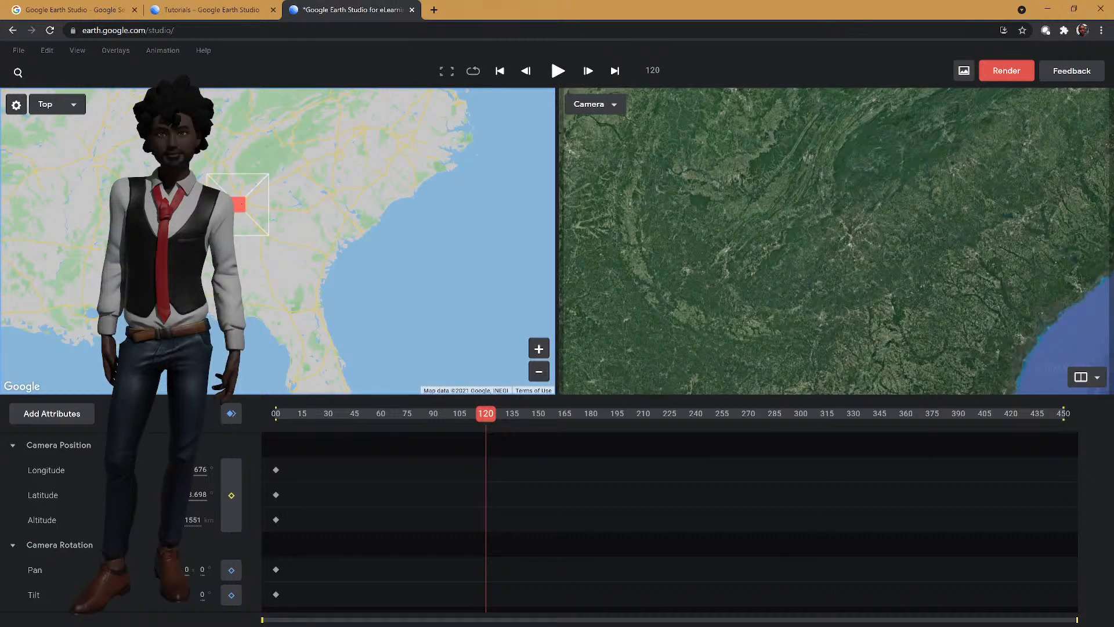
- Shift the camera to the Carolinas coast and bring it back to the Atlanta area
{"action": "left_click_drag", "start_coordinate": [236, 204], "coordinate": [372, 181]}
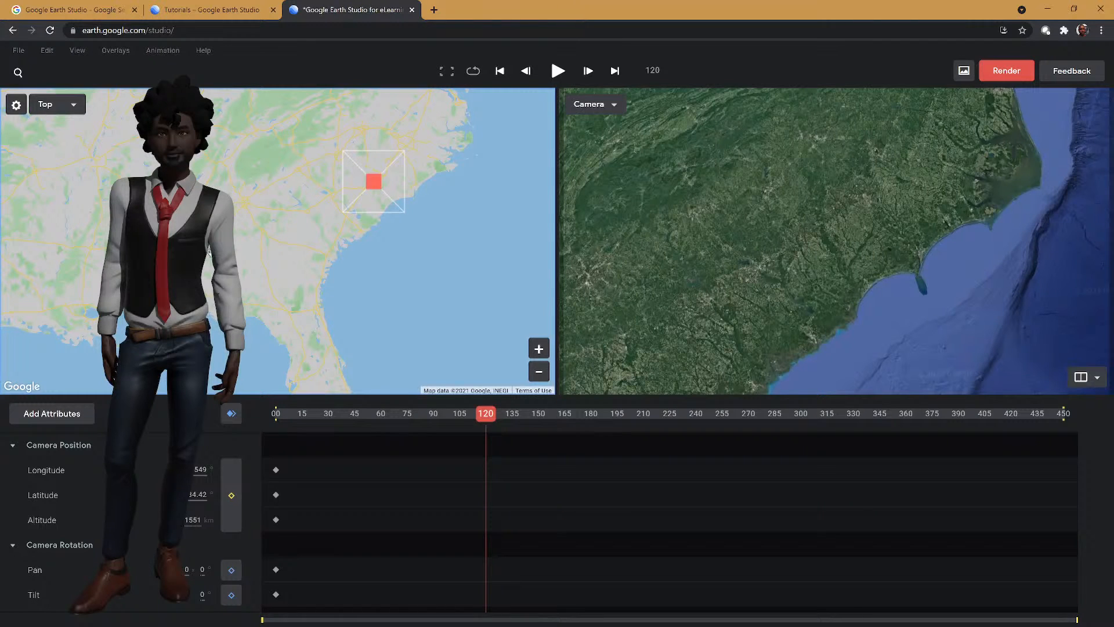
{"action": "left_click_drag", "start_coordinate": [377, 179], "coordinate": [450, 287]}
{"action": "scroll", "coordinate": [296, 207], "scroll_direction": "up", "scroll_amount": 2}
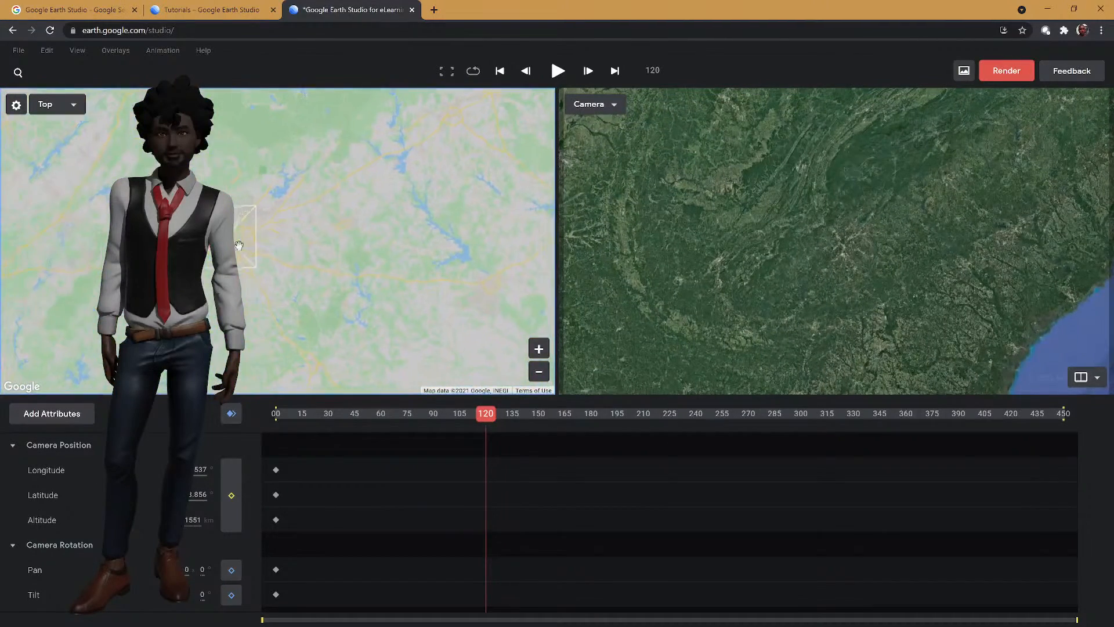
{"action": "left_click_drag", "start_coordinate": [229, 238], "coordinate": [243, 246]}
{"action": "scroll", "coordinate": [287, 267], "scroll_direction": "up", "scroll_amount": 2}
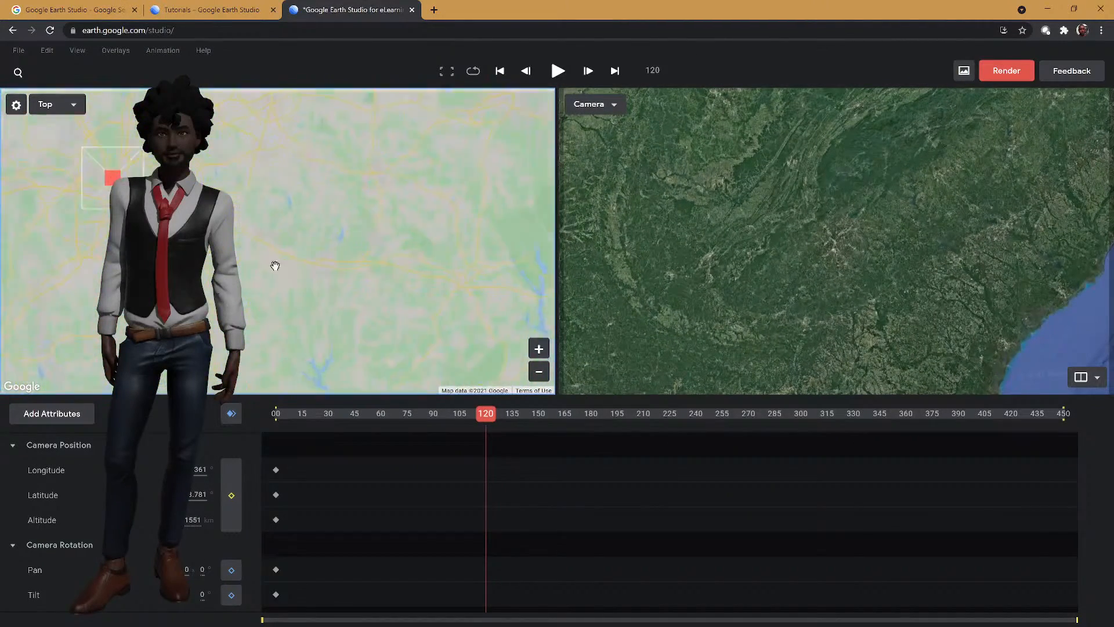
{"action": "left_click_drag", "start_coordinate": [180, 207], "coordinate": [250, 258]}
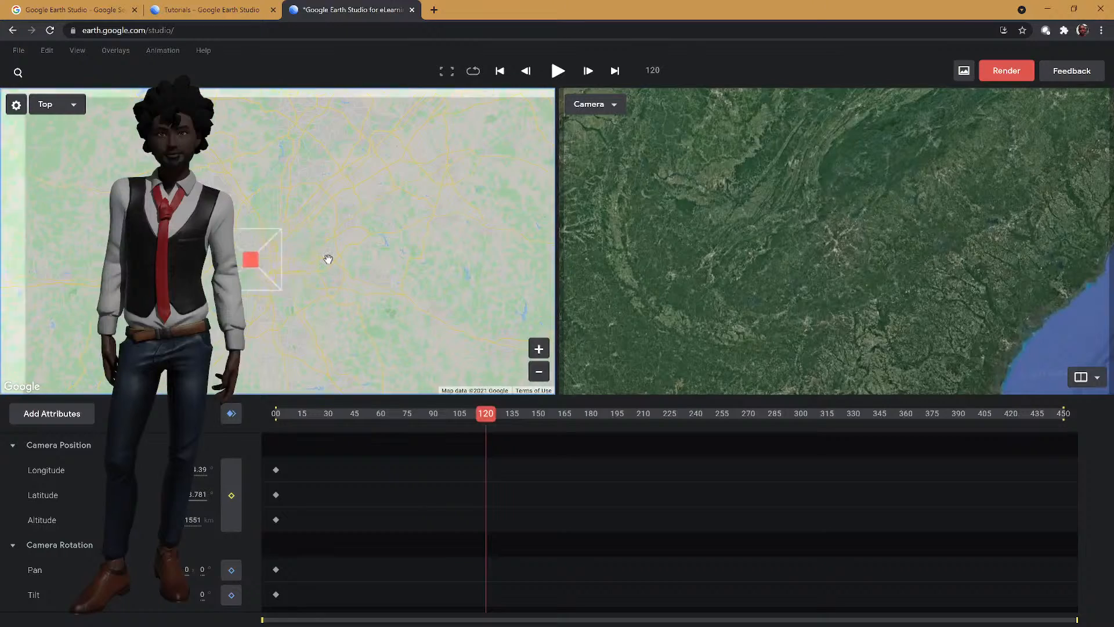
- Fine-tune the camera position over downtown Atlanta, just northwest of Decatur St SE
{"action": "scroll", "coordinate": [325, 258], "scroll_direction": "up", "scroll_amount": 2}
{"action": "left_click_drag", "start_coordinate": [183, 245], "coordinate": [296, 184]}
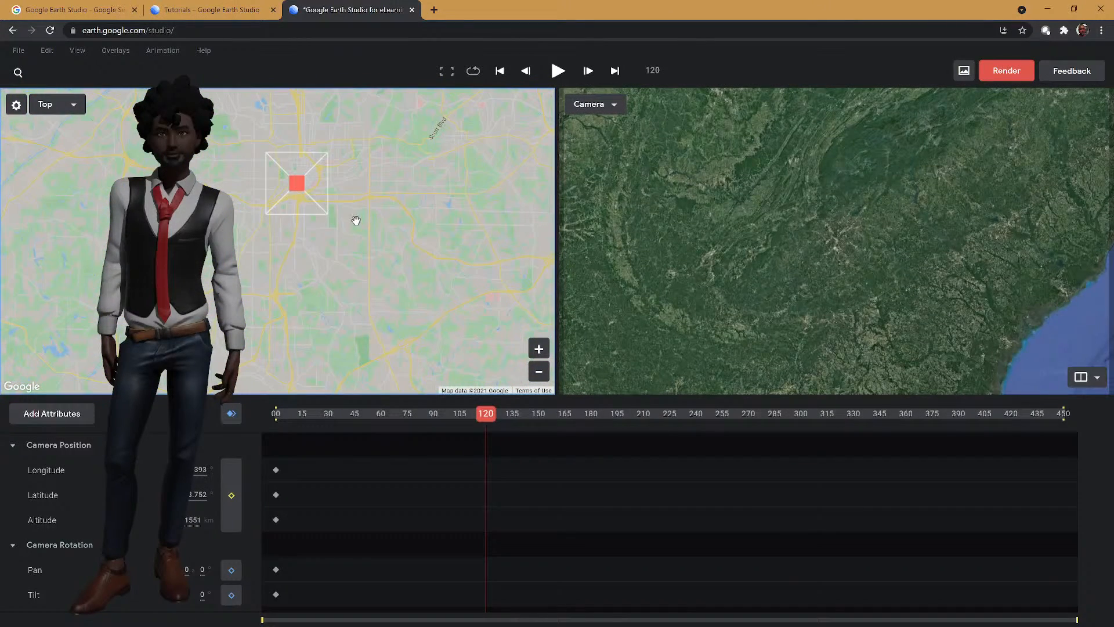
{"action": "scroll", "coordinate": [356, 221], "scroll_direction": "up", "scroll_amount": 2}
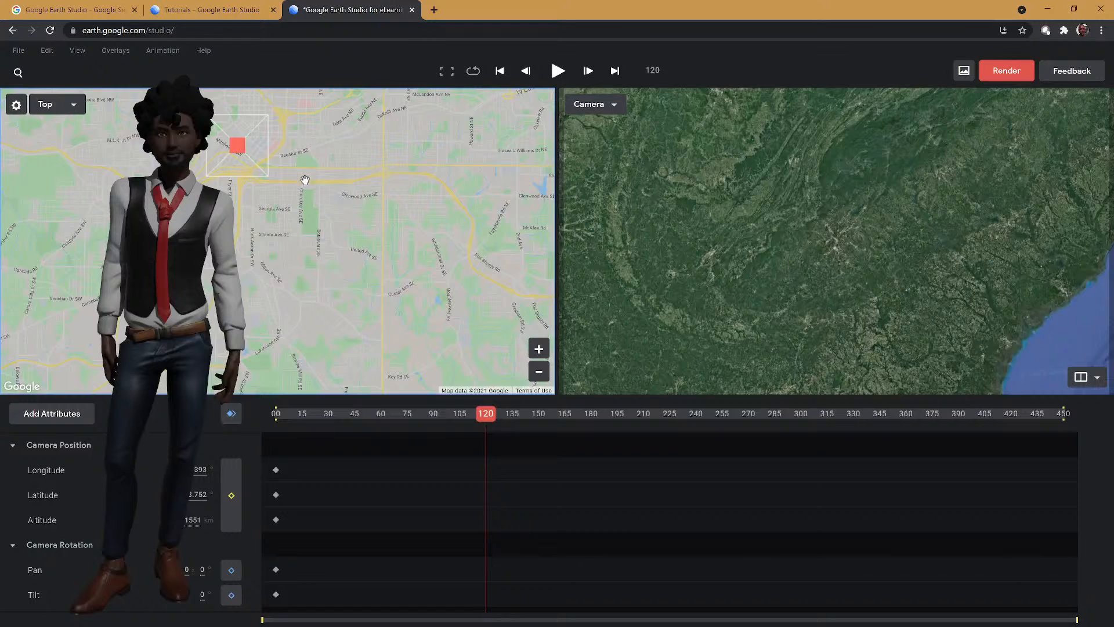
{"action": "scroll", "coordinate": [319, 191], "scroll_direction": "up", "scroll_amount": 2}
{"action": "left_click_drag", "start_coordinate": [318, 192], "coordinate": [273, 209]}
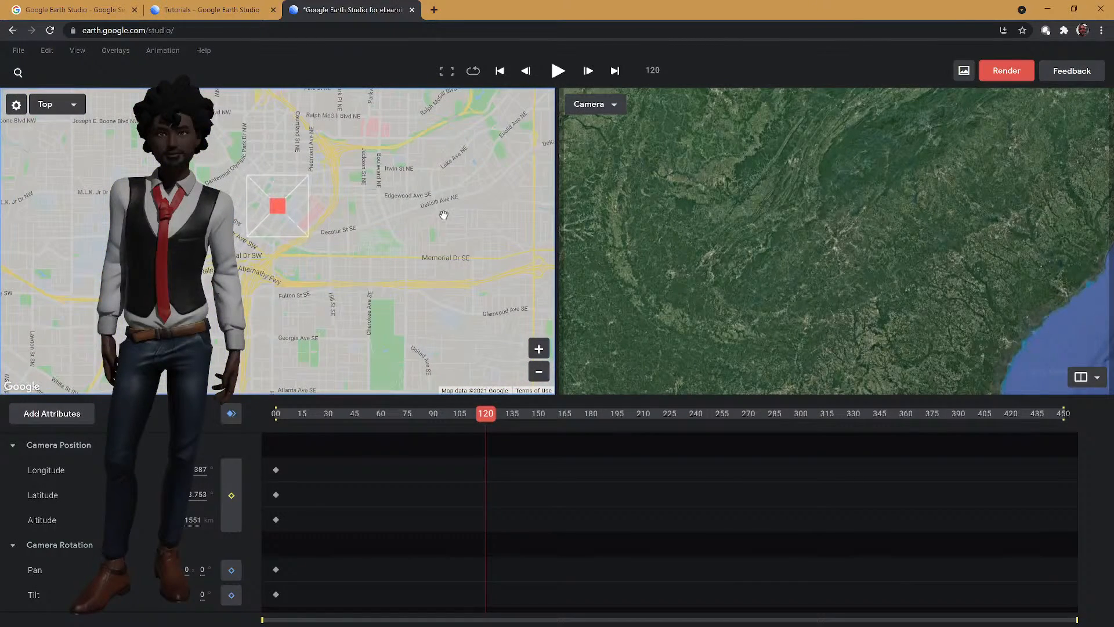
- Lower the camera at frame 120 to an altitude of about 10,813 m above the area northwest of Atlanta
{"action": "scroll", "coordinate": [797, 220], "scroll_direction": "up", "scroll_amount": 5}
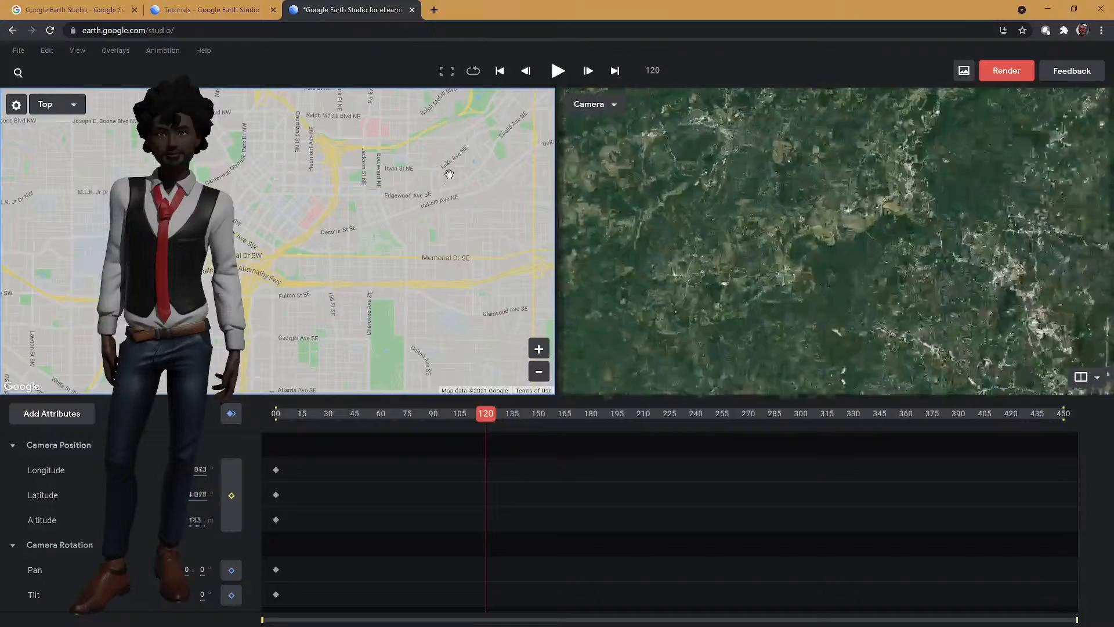
{"action": "scroll", "coordinate": [327, 167], "scroll_direction": "down", "scroll_amount": 3}
{"action": "left_click_drag", "start_coordinate": [276, 267], "coordinate": [372, 305]}
{"action": "scroll", "coordinate": [381, 299], "scroll_direction": "up", "scroll_amount": 10}
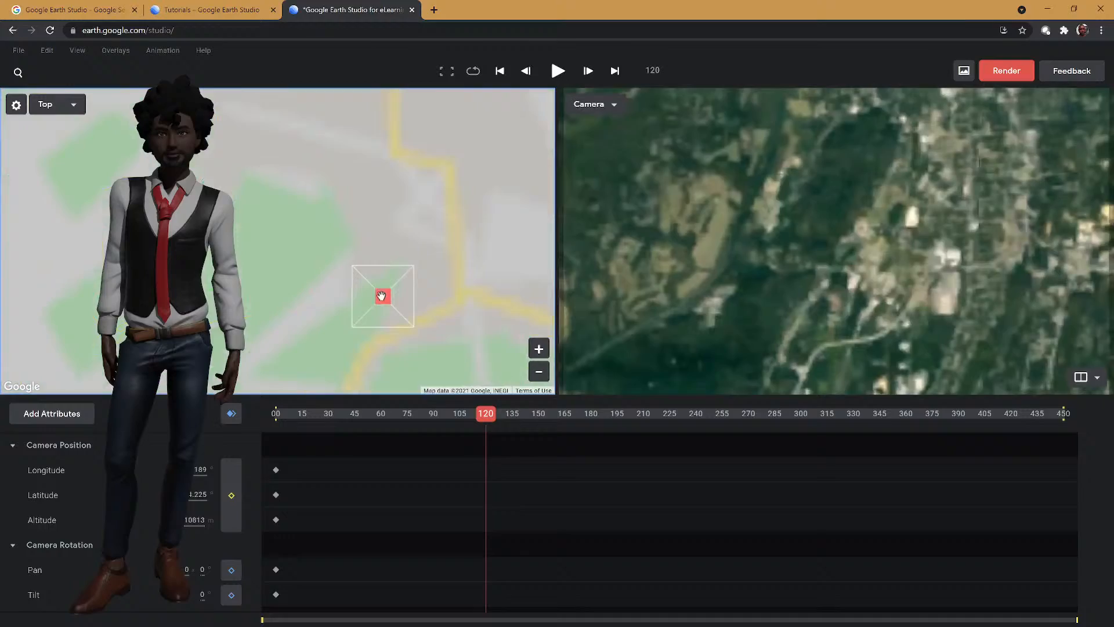
{"action": "scroll", "coordinate": [423, 290], "scroll_direction": "down", "scroll_amount": 5}
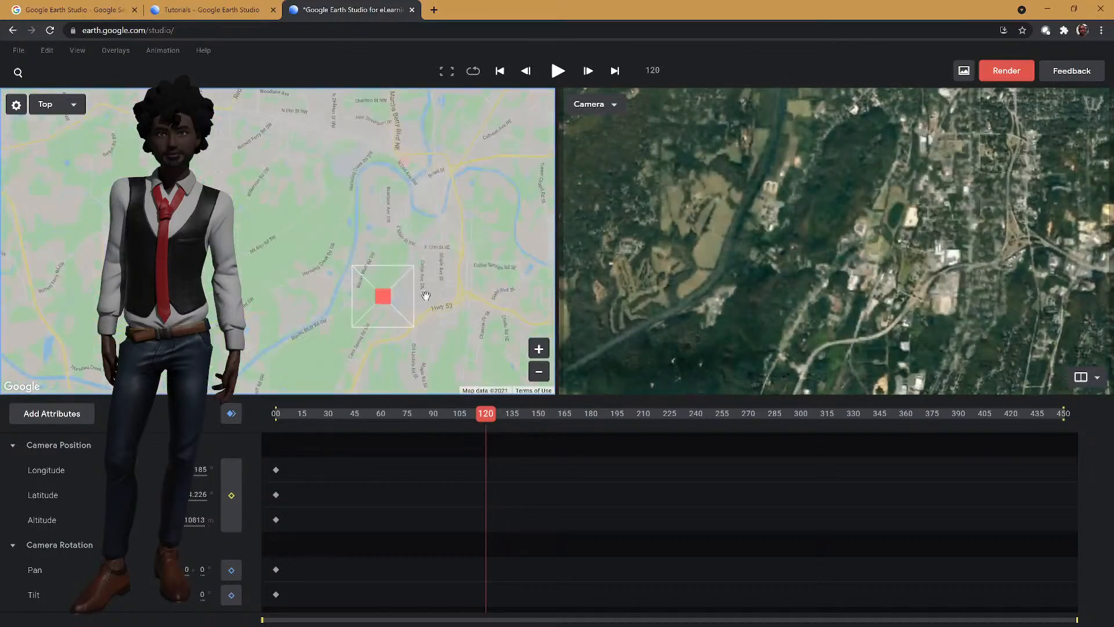
{"action": "scroll", "coordinate": [424, 281], "scroll_direction": "down", "scroll_amount": 3}
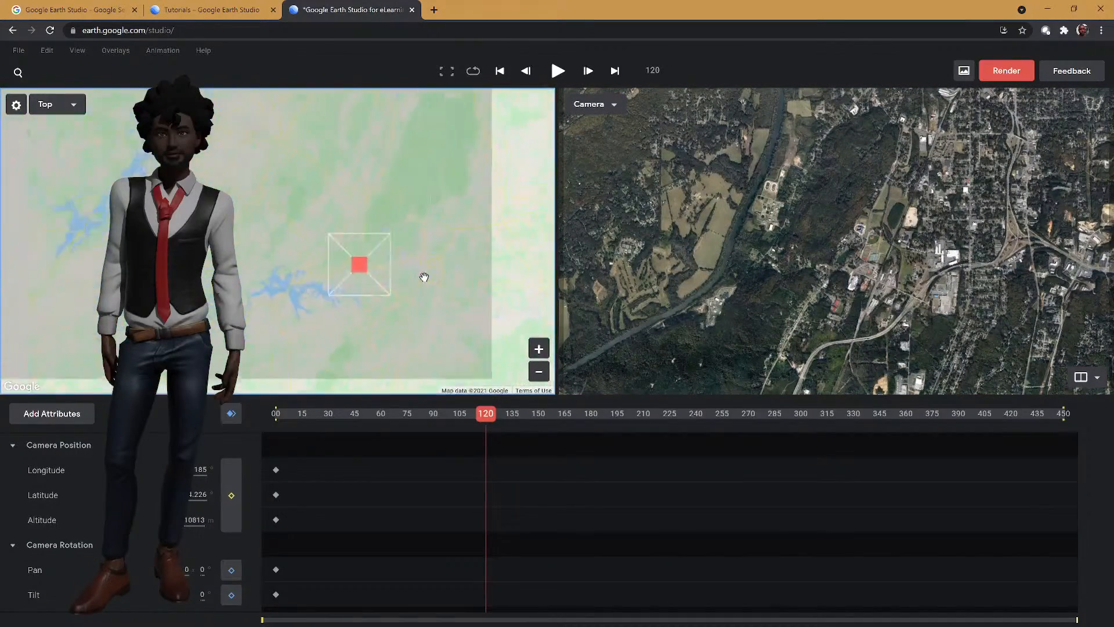
- Move the camera southeast toward Atlanta and bring it down to an altitude of about 849 m
{"action": "scroll", "coordinate": [326, 253], "scroll_direction": "down", "scroll_amount": 5}
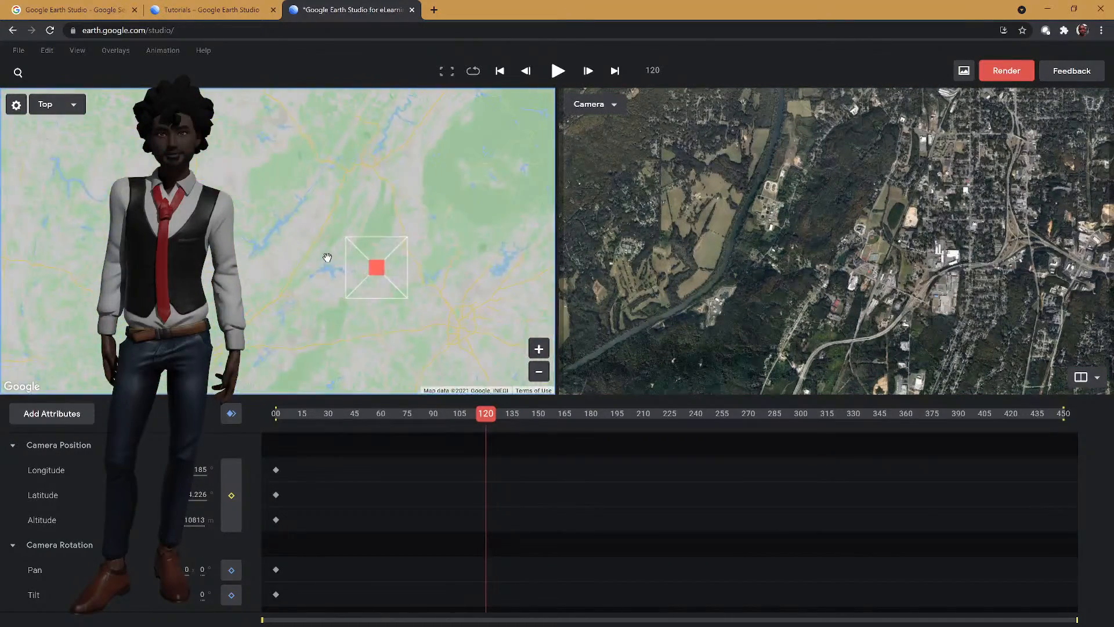
{"action": "scroll", "coordinate": [800, 294], "scroll_direction": "up", "scroll_amount": 3}
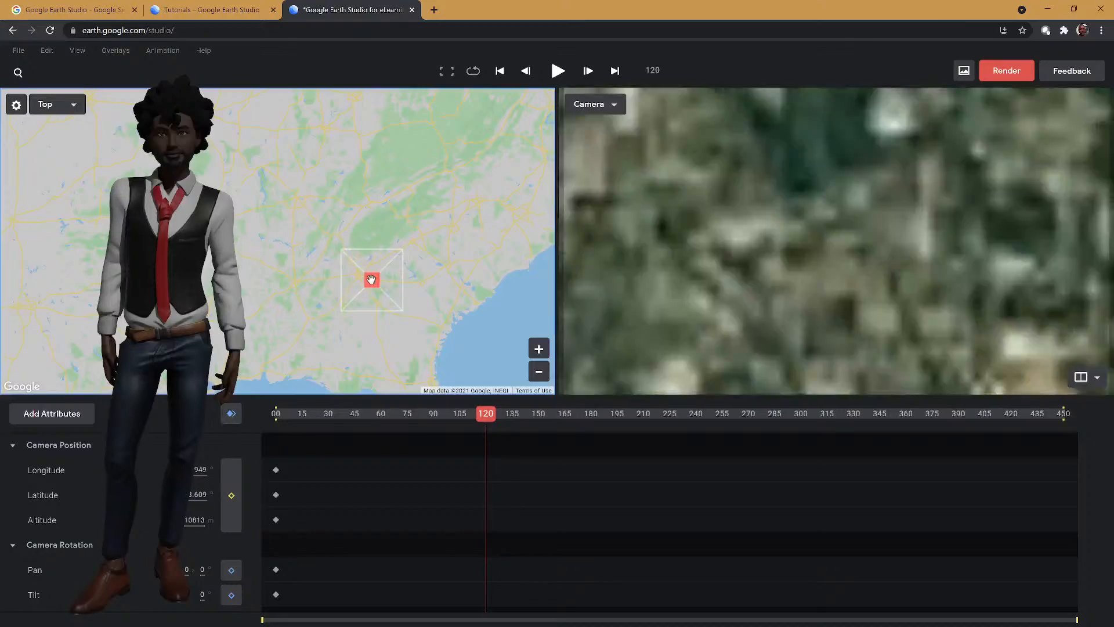
{"action": "scroll", "coordinate": [799, 294], "scroll_direction": "up", "scroll_amount": 2}
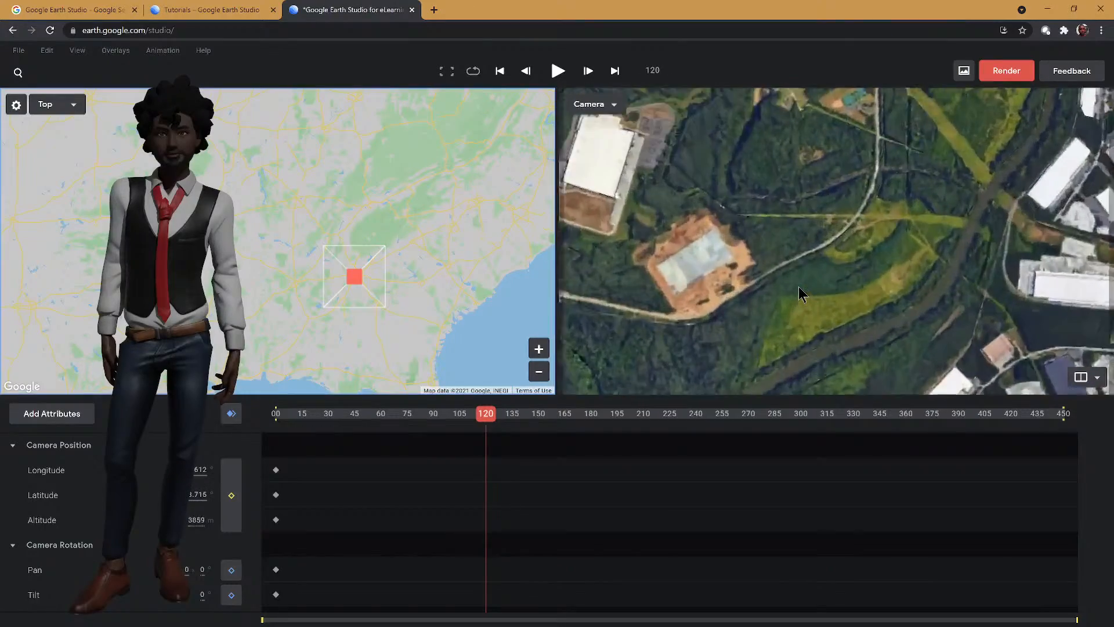
{"action": "scroll", "coordinate": [800, 294], "scroll_direction": "up", "scroll_amount": 5}
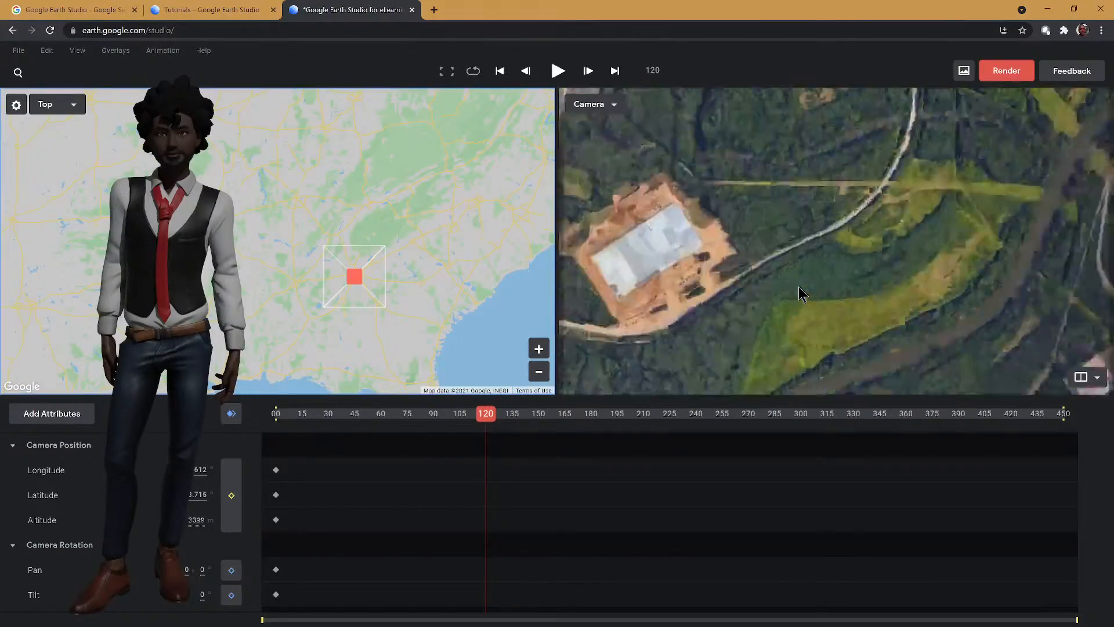
{"action": "scroll", "coordinate": [794, 290], "scroll_direction": "down", "scroll_amount": 3}
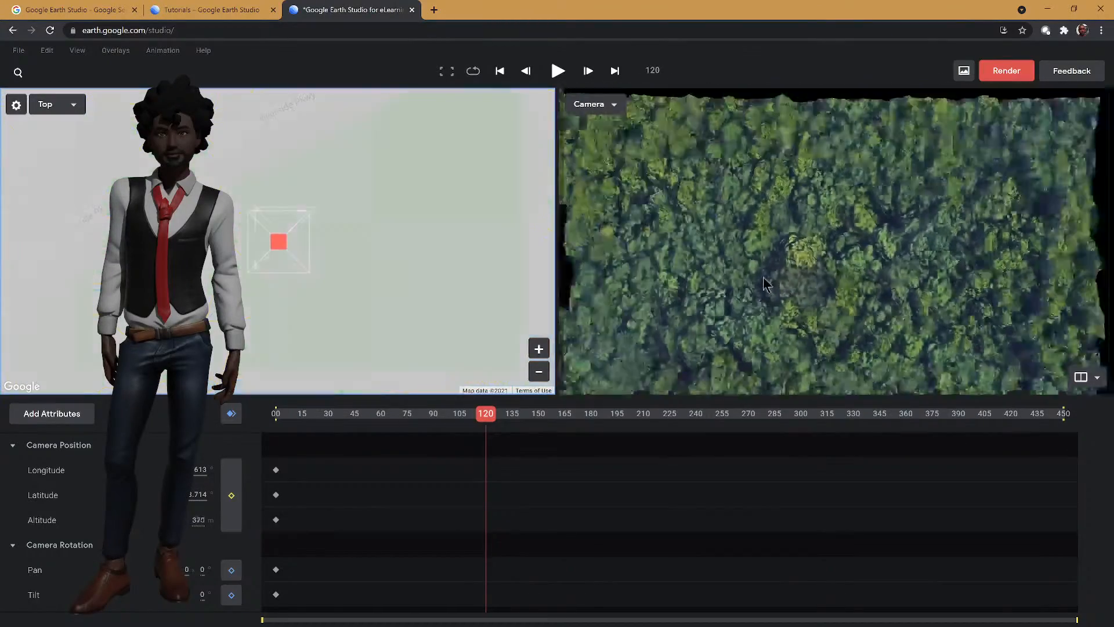
{"action": "scroll", "coordinate": [283, 227], "scroll_direction": "up", "scroll_amount": 8}
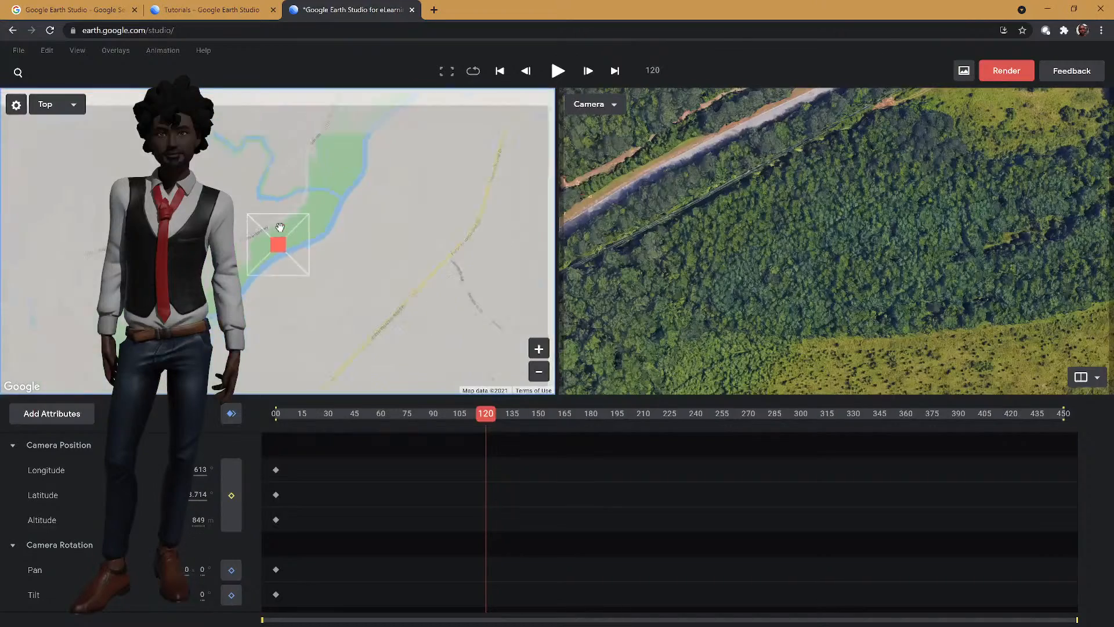
- Move the camera east over downtown Atlanta and raise it to an altitude of about 6970 m
{"action": "scroll", "coordinate": [389, 226], "scroll_direction": "down", "scroll_amount": 4}
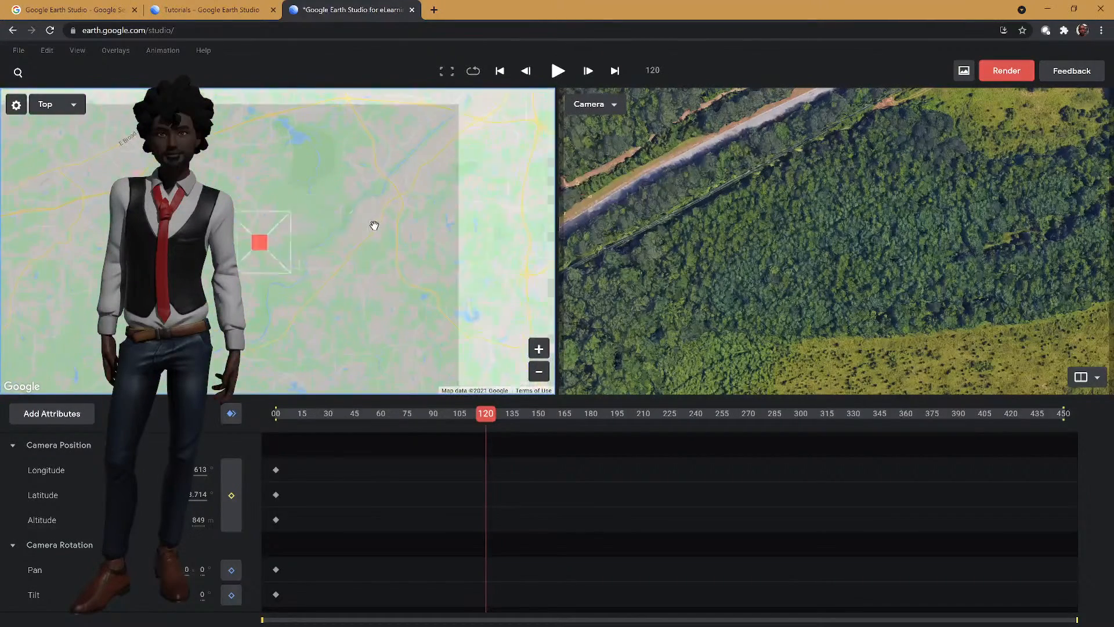
{"action": "scroll", "coordinate": [439, 229], "scroll_direction": "down", "scroll_amount": 2}
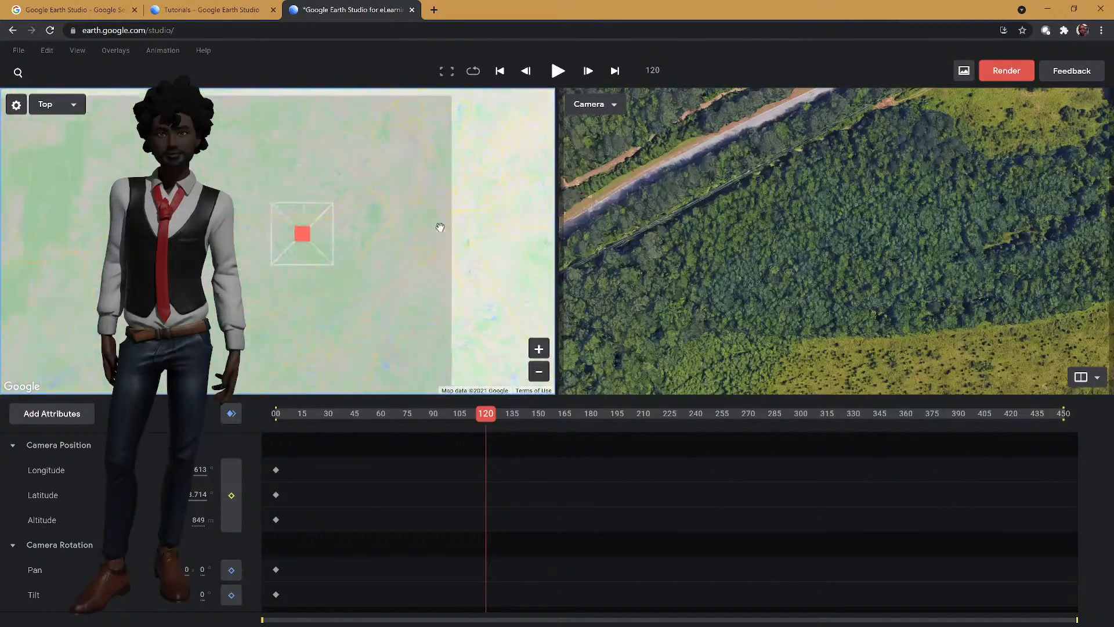
{"action": "mouse_move", "coordinate": [460, 229]}
{"action": "left_mouse_down"}
{"action": "mouse_move", "coordinate": [360, 255]}
{"action": "mouse_move", "coordinate": [383, 241]}
{"action": "mouse_move", "coordinate": [349, 243]}
{"action": "left_mouse_up"}
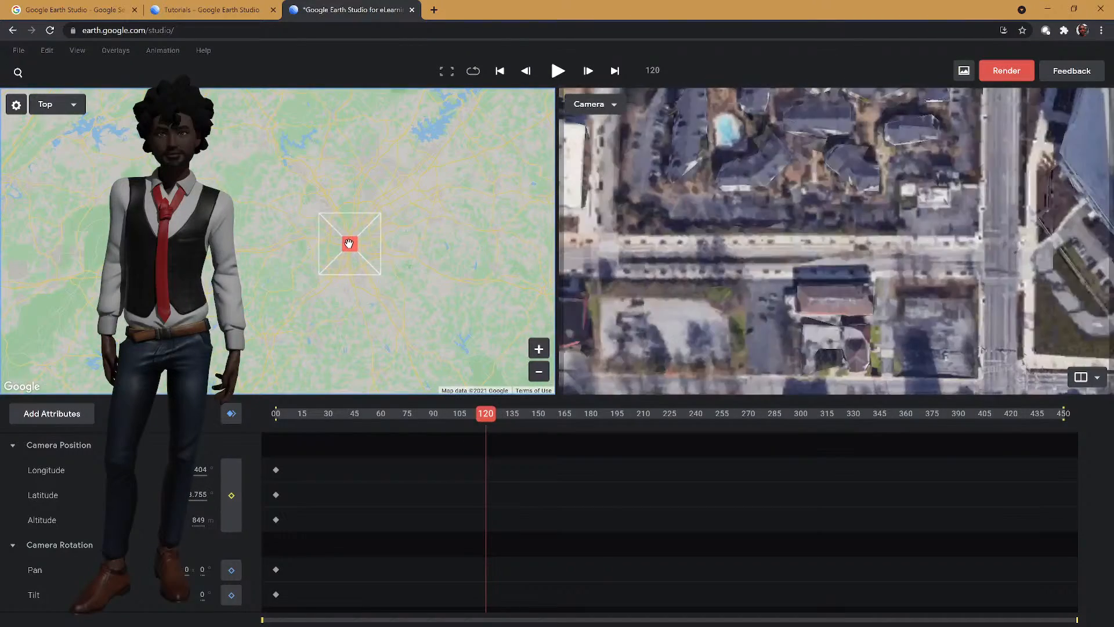
{"action": "scroll", "coordinate": [349, 243], "scroll_direction": "up", "scroll_amount": 5}
{"action": "scroll", "coordinate": [333, 237], "scroll_direction": "down", "scroll_amount": 5}
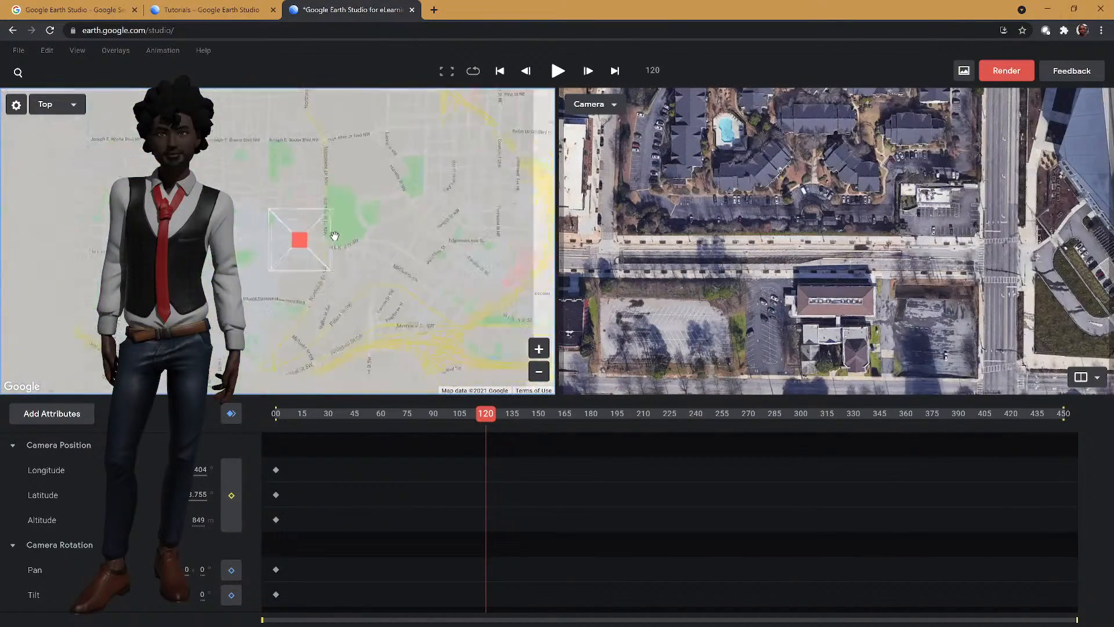
{"action": "mouse_move", "coordinate": [344, 244]}
{"action": "left_mouse_down"}
{"action": "mouse_move", "coordinate": [419, 241]}
{"action": "mouse_move", "coordinate": [402, 238]}
{"action": "left_mouse_up"}
{"action": "scroll", "coordinate": [430, 245], "scroll_direction": "down", "scroll_amount": 2}
{"action": "scroll", "coordinate": [654, 245], "scroll_direction": "down", "scroll_amount": 10}
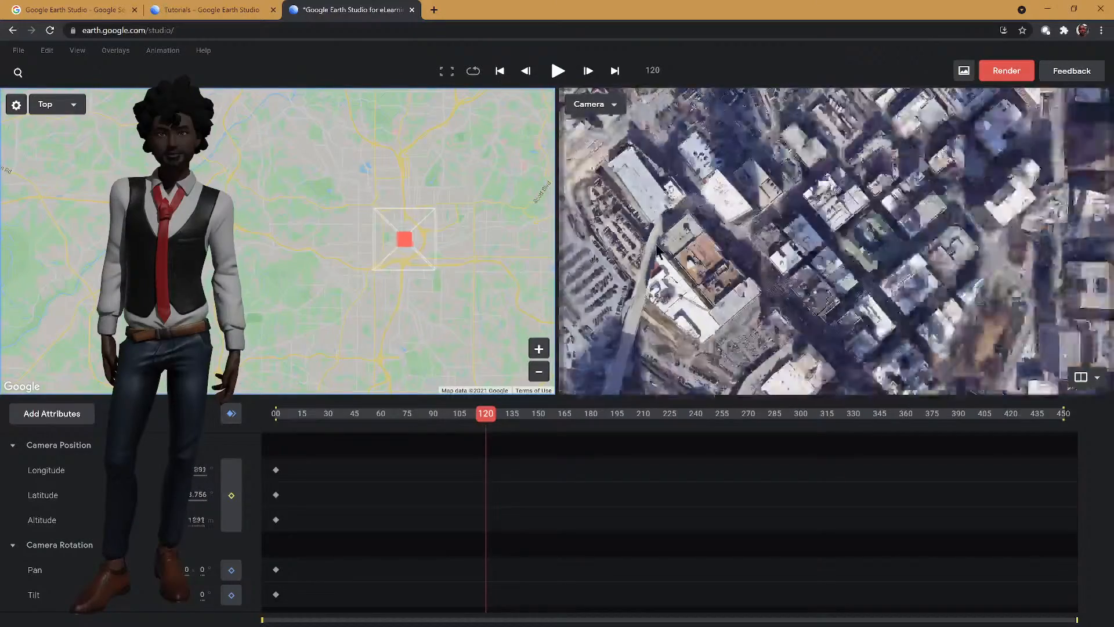
{"action": "scroll", "coordinate": [653, 245], "scroll_direction": "up", "scroll_amount": 4}
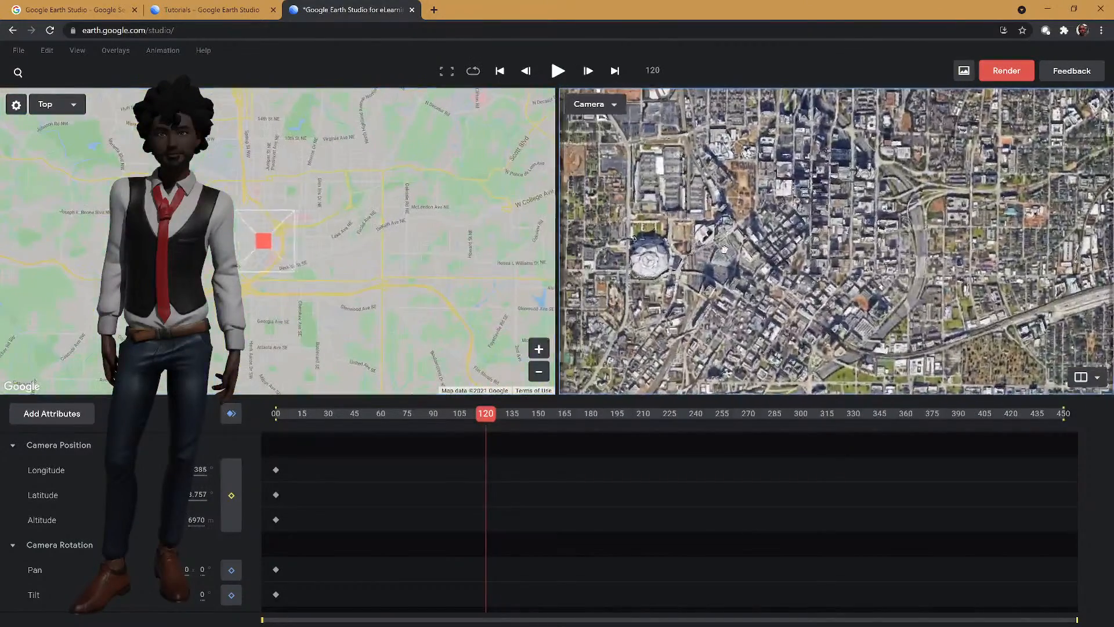
- Centre the camera on the street intersection south of State Farm Arena and lower it to an altitude of about 471 m
{"action": "left_click_drag", "start_coordinate": [724, 250], "coordinate": [813, 251]}
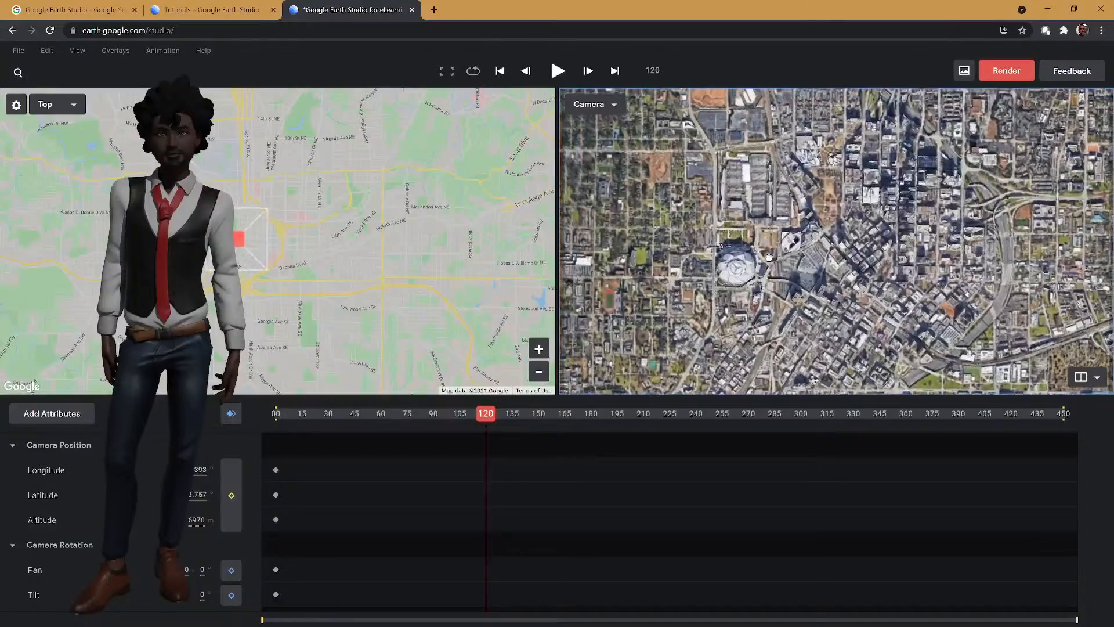
{"action": "scroll", "coordinate": [821, 288], "scroll_direction": "up", "scroll_amount": 2}
{"action": "scroll", "coordinate": [823, 293], "scroll_direction": "up", "scroll_amount": 4}
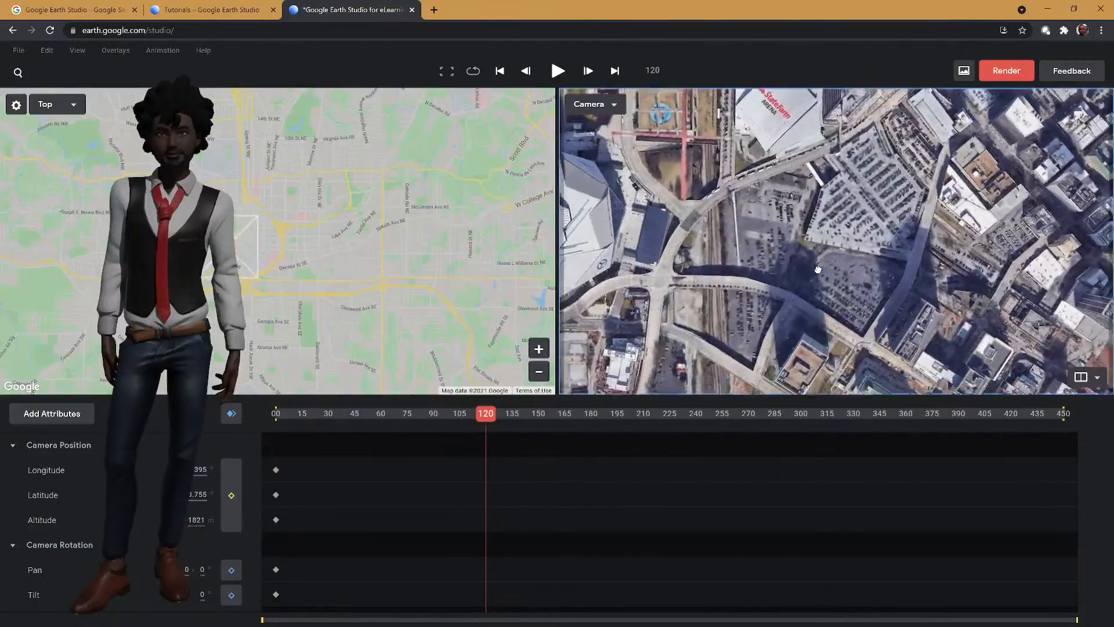
{"action": "left_click_drag", "start_coordinate": [818, 269], "coordinate": [818, 170]}
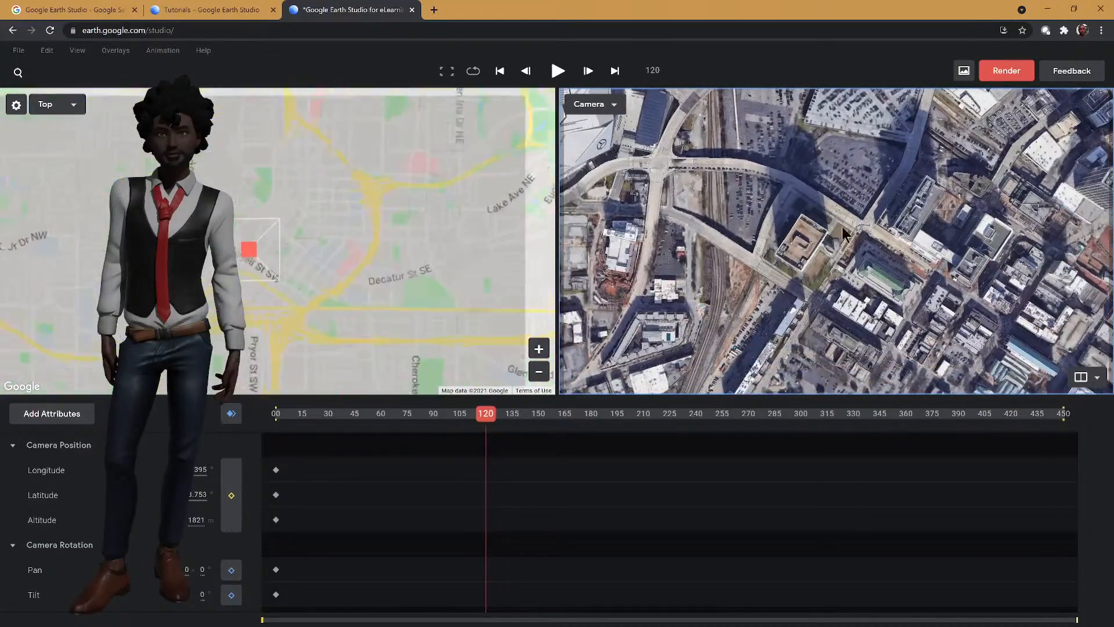
{"action": "scroll", "coordinate": [865, 238], "scroll_direction": "up", "scroll_amount": 5}
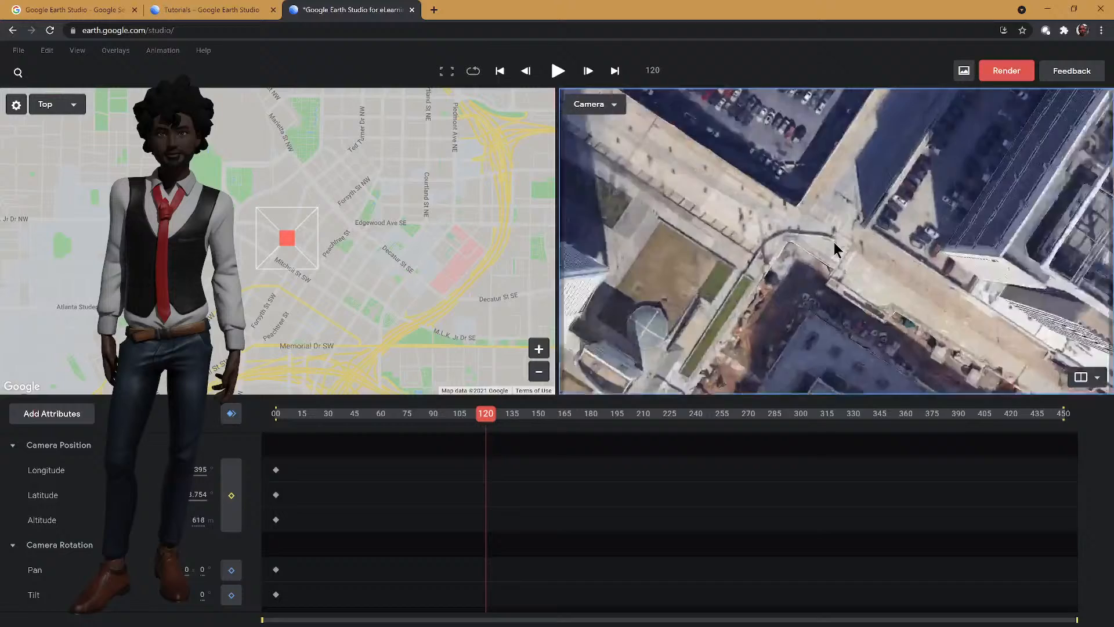
{"action": "scroll", "coordinate": [834, 250], "scroll_direction": "up", "scroll_amount": 3}
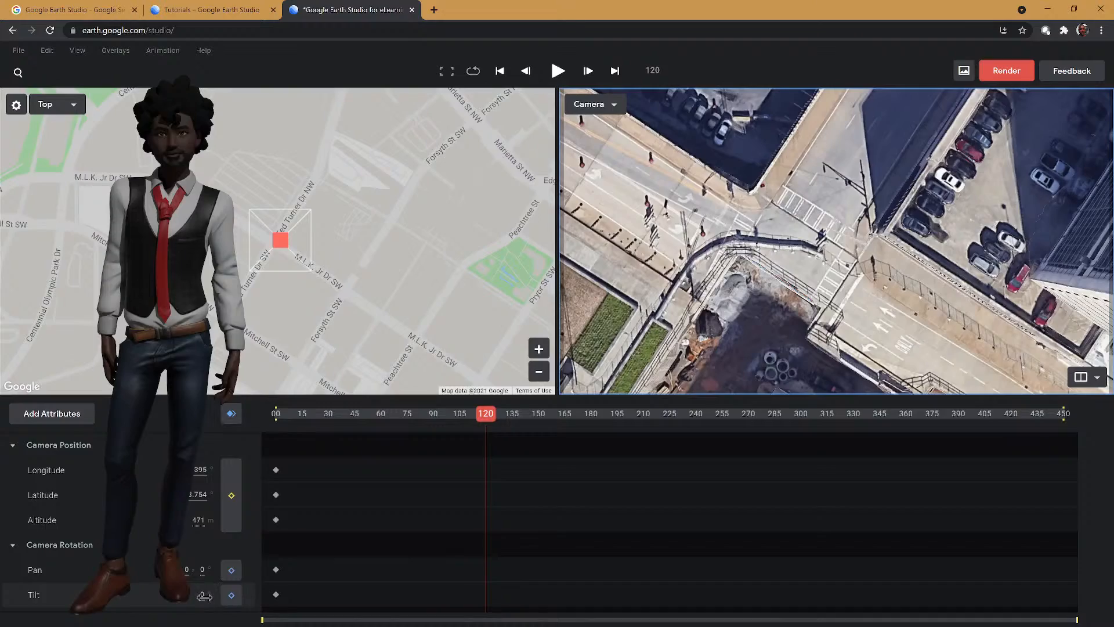
- Tilt the camera to 81.8° toward the Atlanta skyline, shift it slightly southeast and lower its altitude to 421 m
{"action": "left_click_drag", "start_coordinate": [204, 596], "coordinate": [661, 580]}
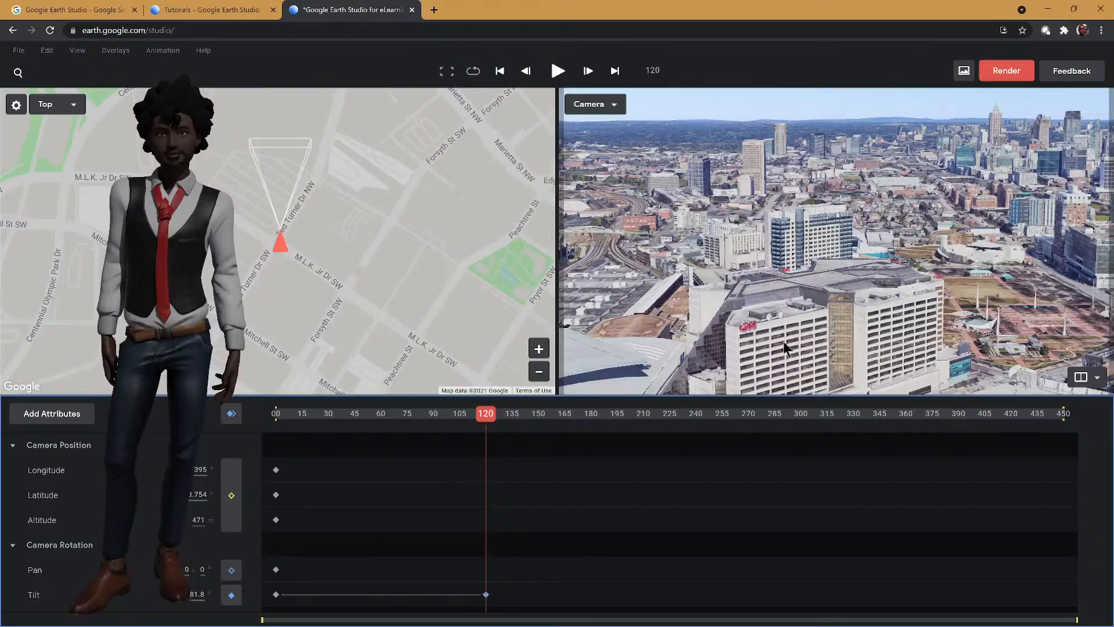
{"action": "mouse_move", "coordinate": [783, 347]}
{"action": "left_mouse_down"}
{"action": "mouse_move", "coordinate": [773, 273]}
{"action": "mouse_move", "coordinate": [764, 293]}
{"action": "left_mouse_up"}
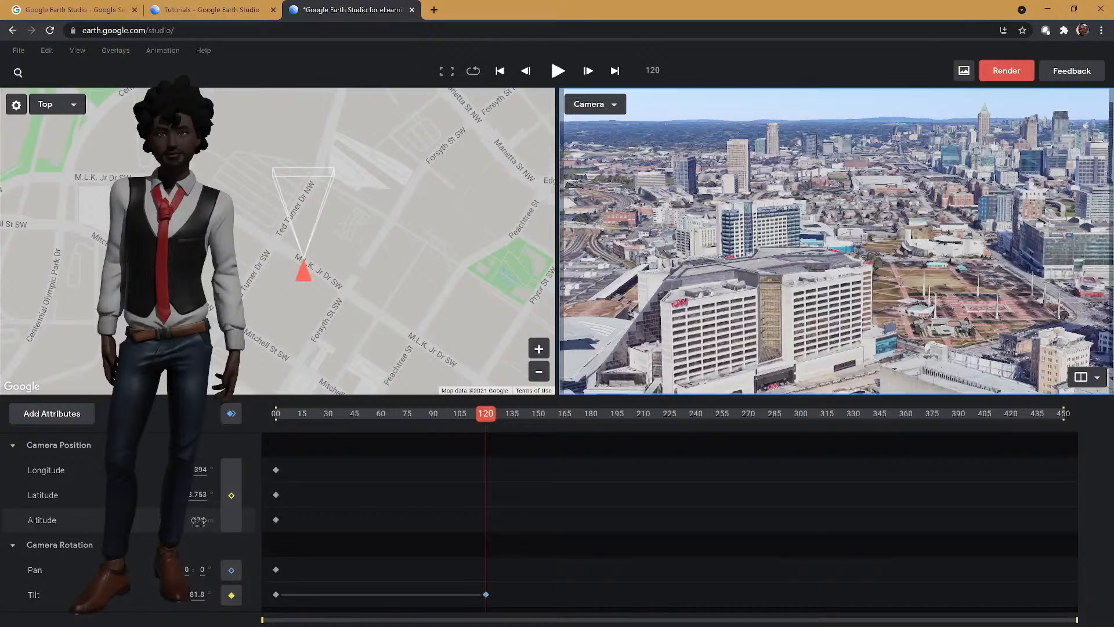
{"action": "left_click_drag", "start_coordinate": [198, 519], "coordinate": [194, 523]}
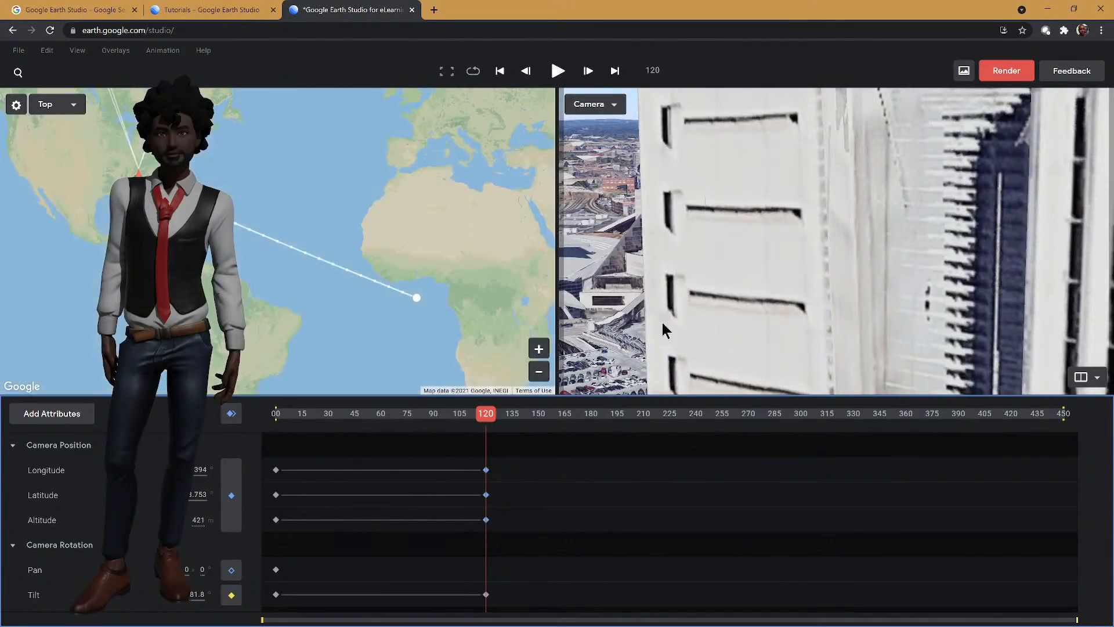
- Reposition the camera near Ted Turner Dr and M.L.K. Jr Dr SW and tilt it up to the horizon
{"action": "left_click_drag", "start_coordinate": [662, 325], "coordinate": [910, 286]}
{"action": "scroll", "coordinate": [910, 286], "scroll_direction": "up", "scroll_amount": 1}
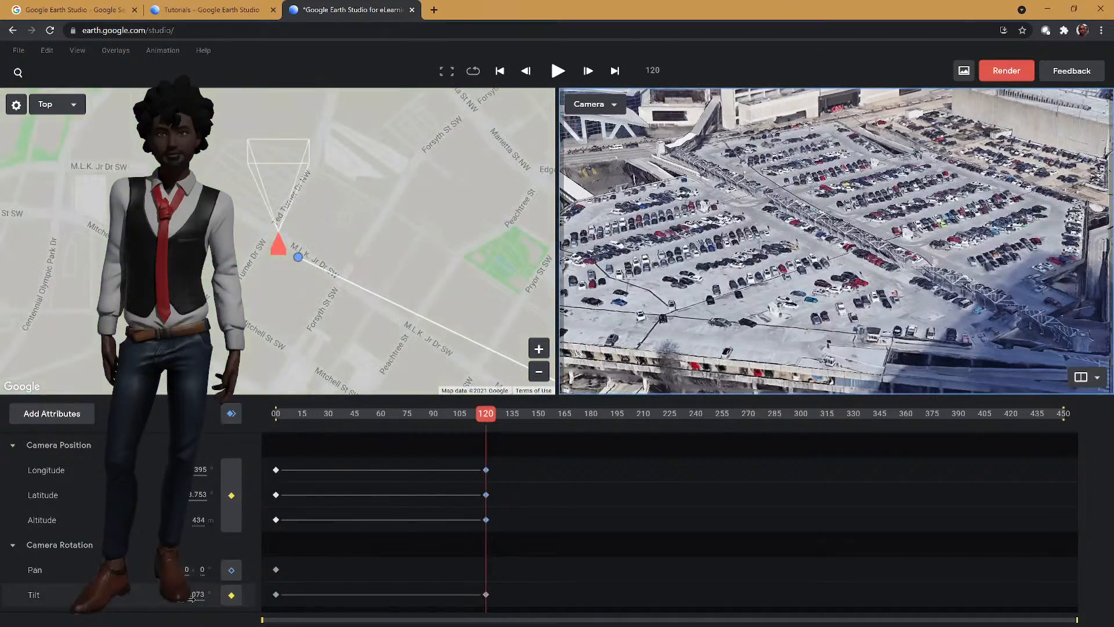
{"action": "left_click_drag", "start_coordinate": [191, 598], "coordinate": [286, 592]}
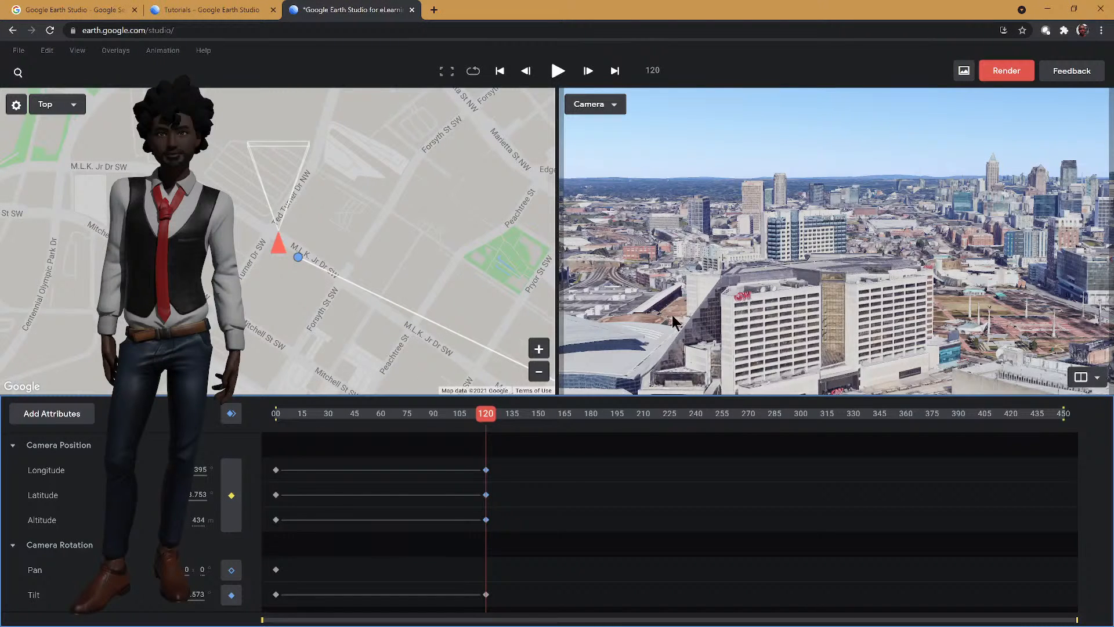
- Set the camera altitude to 415 m and pan the view to 19.5° at frame 120
{"action": "left_click", "coordinate": [199, 520]}
{"action": "key", "text": "Return"}
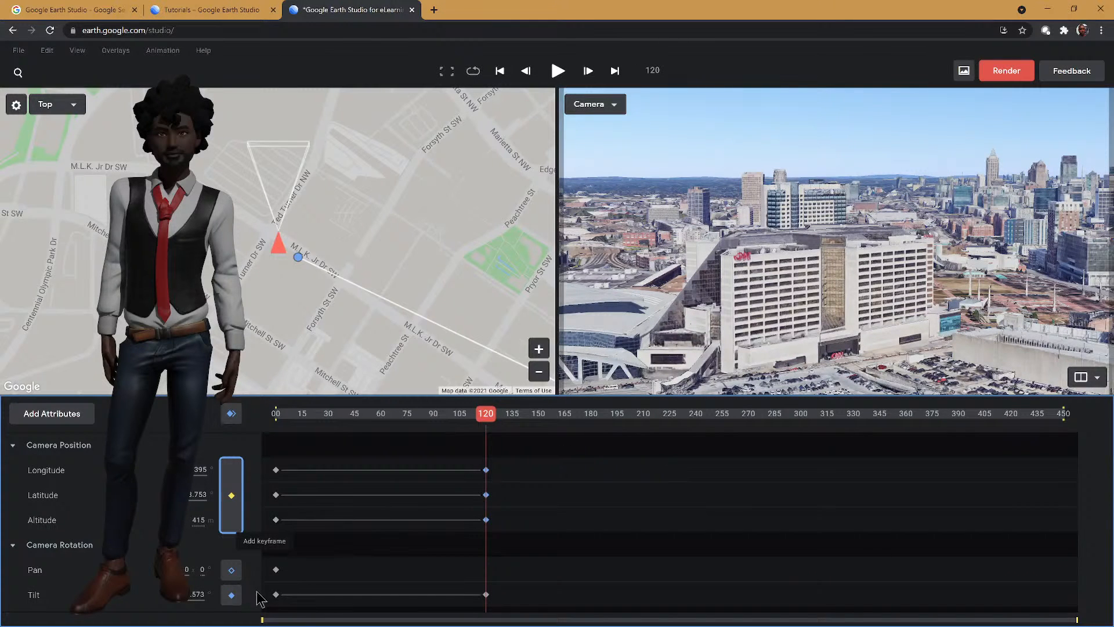
{"action": "left_click_drag", "start_coordinate": [205, 571], "coordinate": [331, 585]}
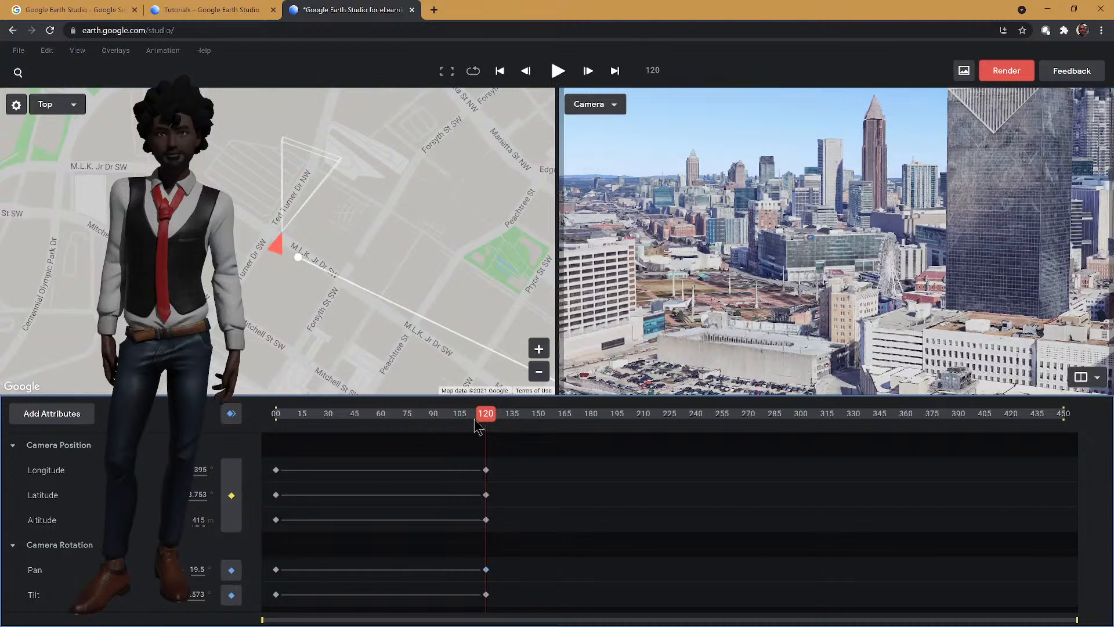
- Play the animation from frame 0 past frame 120 and stop the playback
{"action": "left_click_drag", "start_coordinate": [489, 422], "coordinate": [250, 425]}
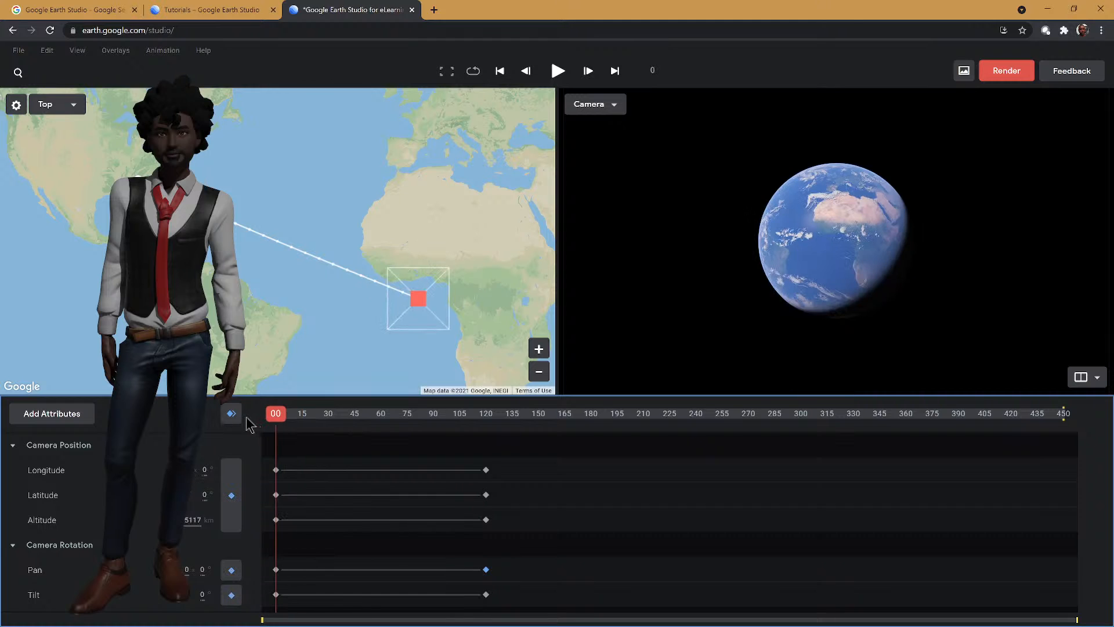
{"action": "left_click", "coordinate": [557, 71]}
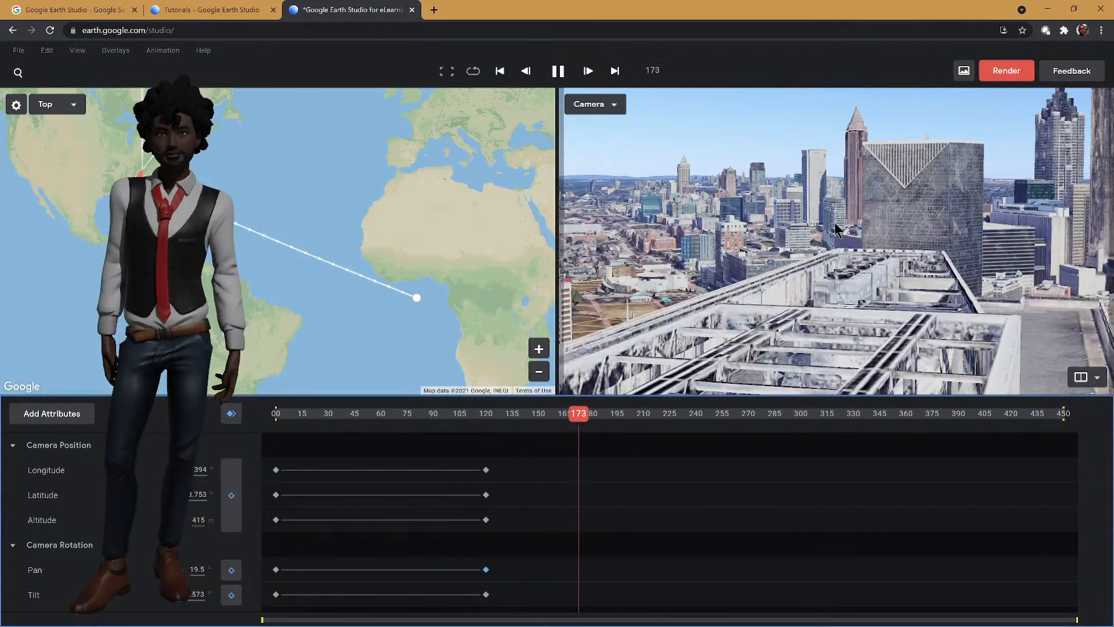
{"action": "left_click", "coordinate": [557, 71]}
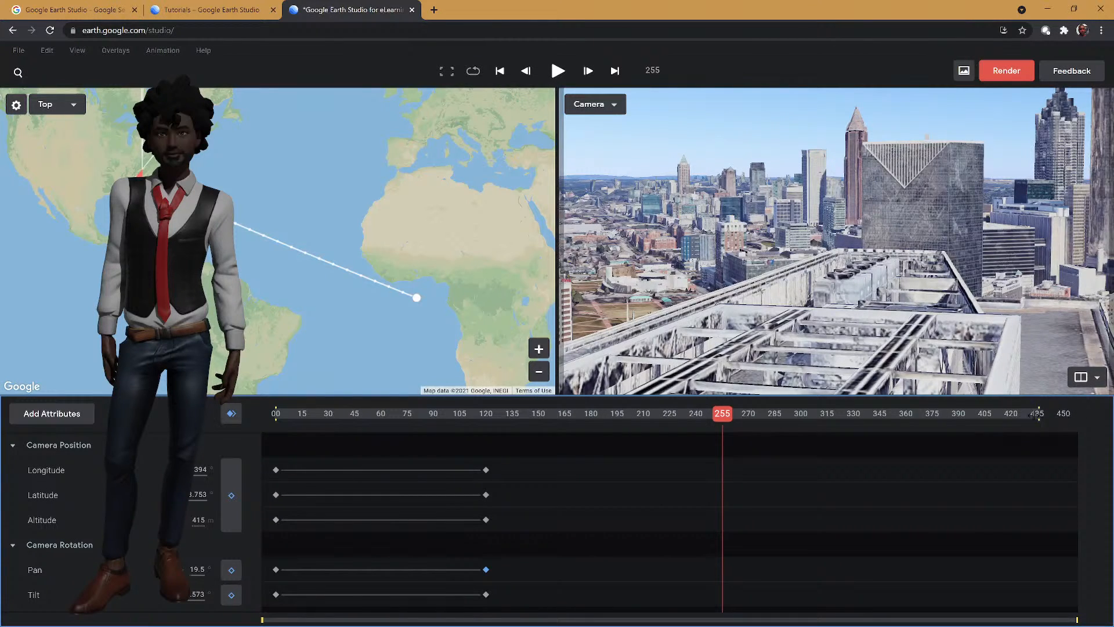
- End the animation's playback range at frame 120, and open the render settings and cancel them without rendering
{"action": "left_click_drag", "start_coordinate": [545, 413], "coordinate": [487, 432]}
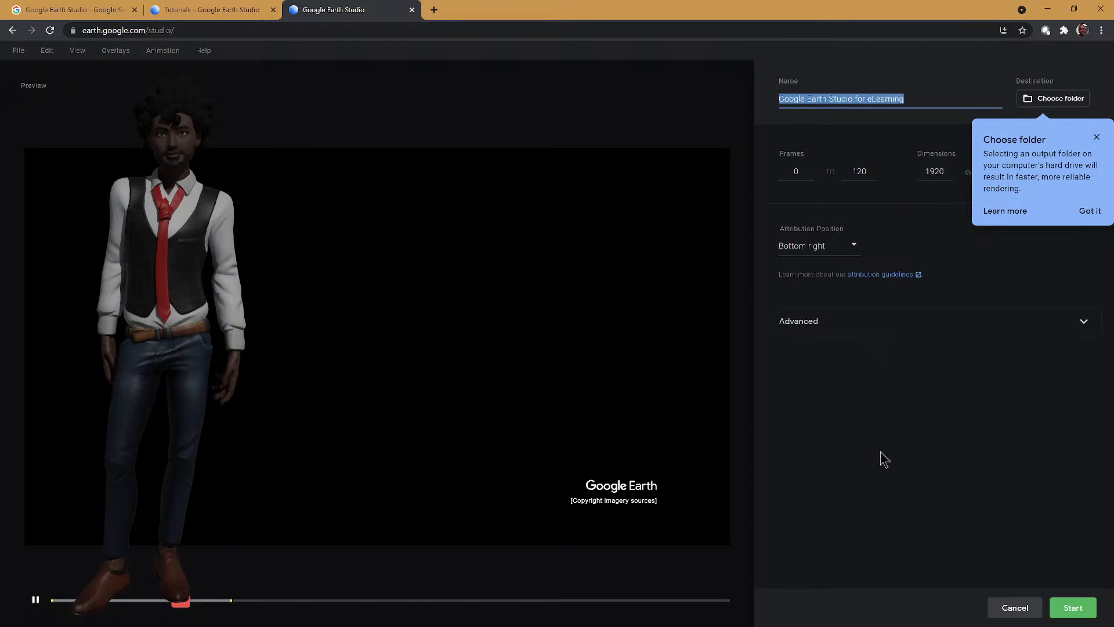
{"action": "left_click", "coordinate": [1006, 609]}
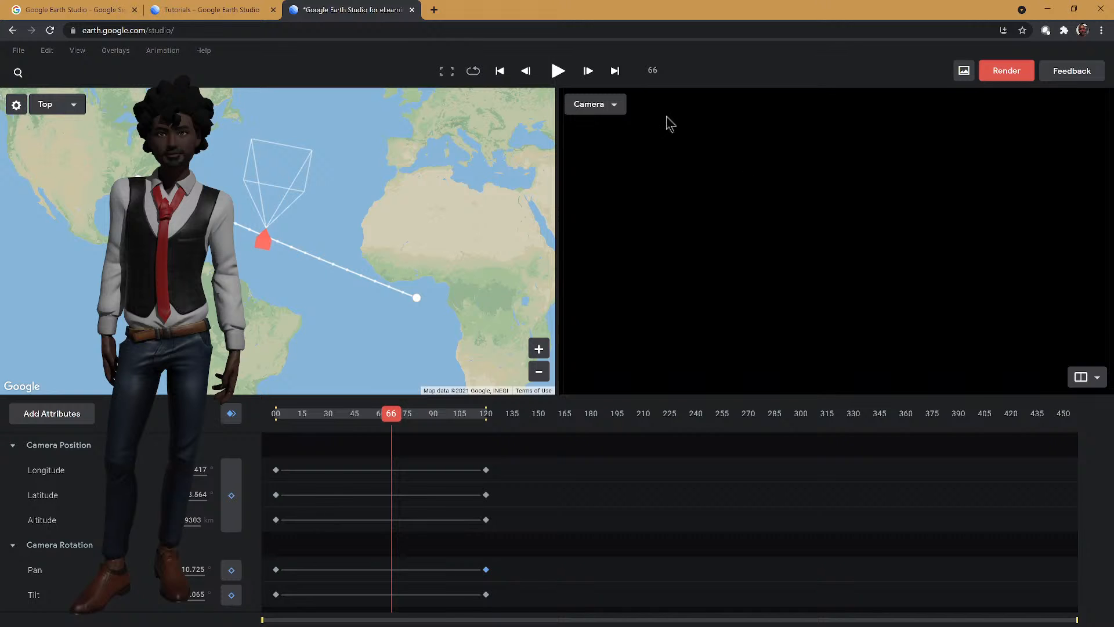
- Scrub through the animation to just past frame 120 and return to frame 0
{"action": "left_click_drag", "start_coordinate": [390, 422], "coordinate": [490, 423]}
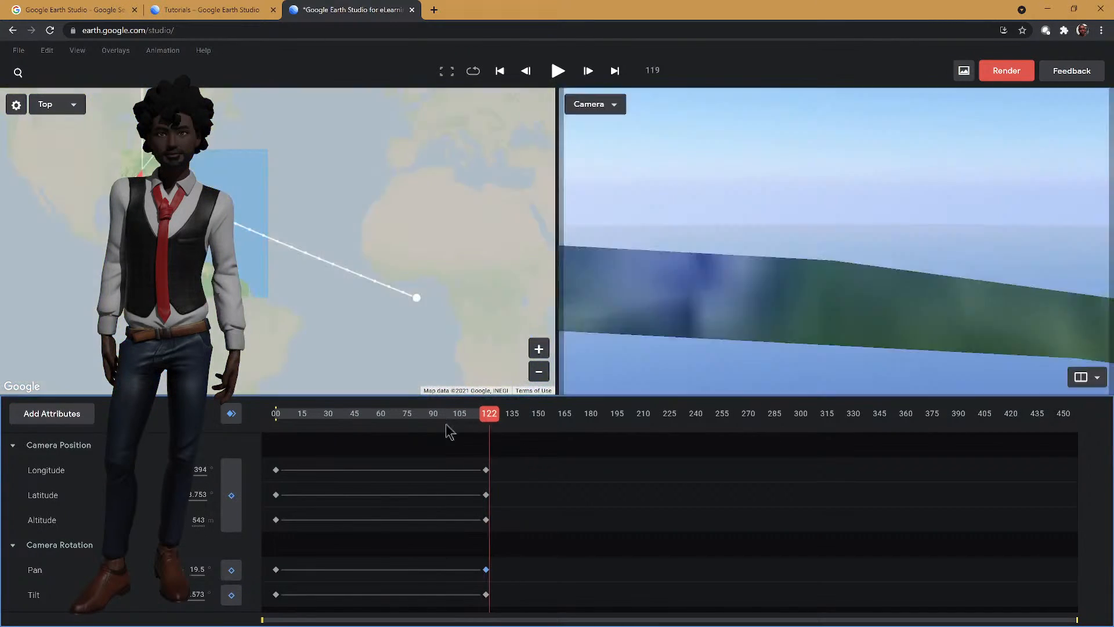
{"action": "left_click", "coordinate": [274, 427]}
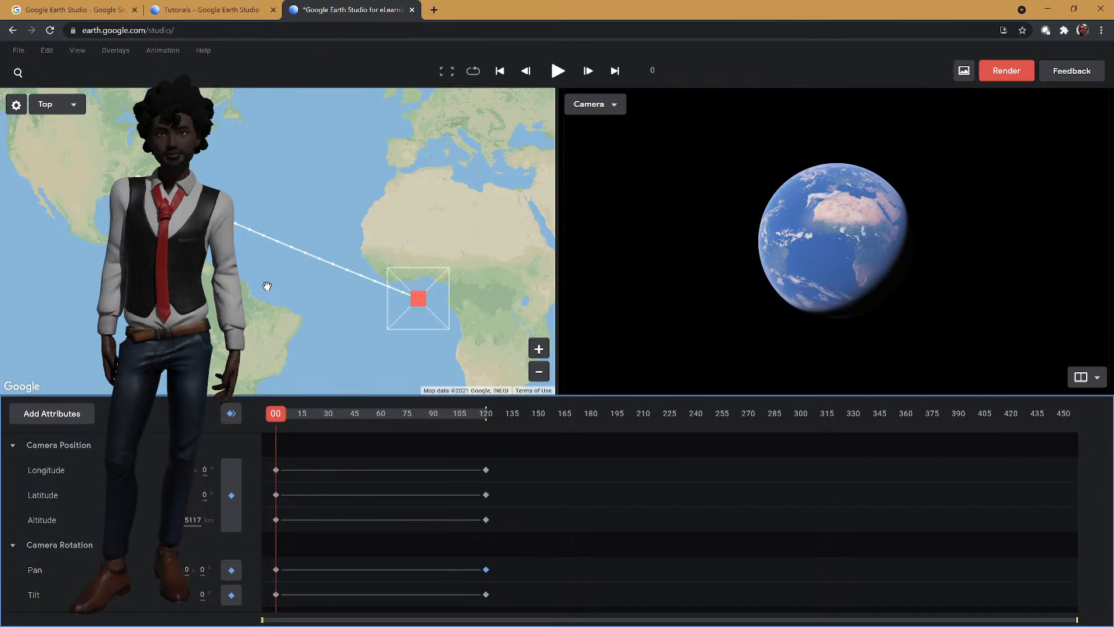
- Move the frame 0 camera position across the Atlantic to the southeastern United States and keyframe it
{"action": "mouse_move", "coordinate": [408, 305]}
{"action": "left_mouse_down"}
{"action": "mouse_move", "coordinate": [319, 249]}
{"action": "mouse_move", "coordinate": [131, 185]}
{"action": "mouse_move", "coordinate": [135, 176]}
{"action": "left_mouse_up"}
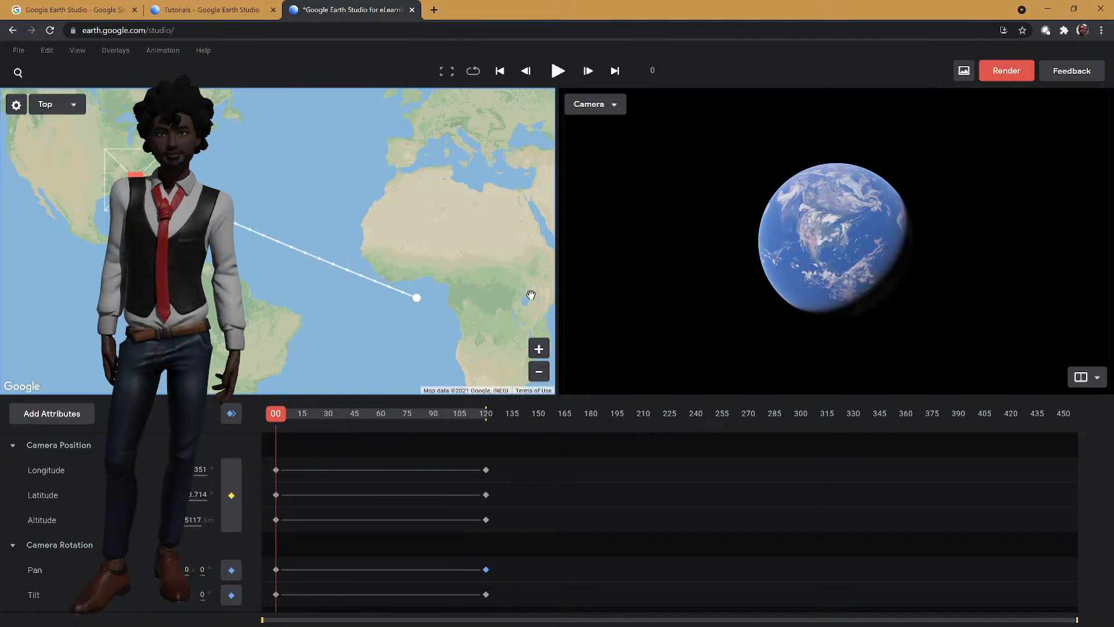
{"action": "left_click", "coordinate": [229, 510]}
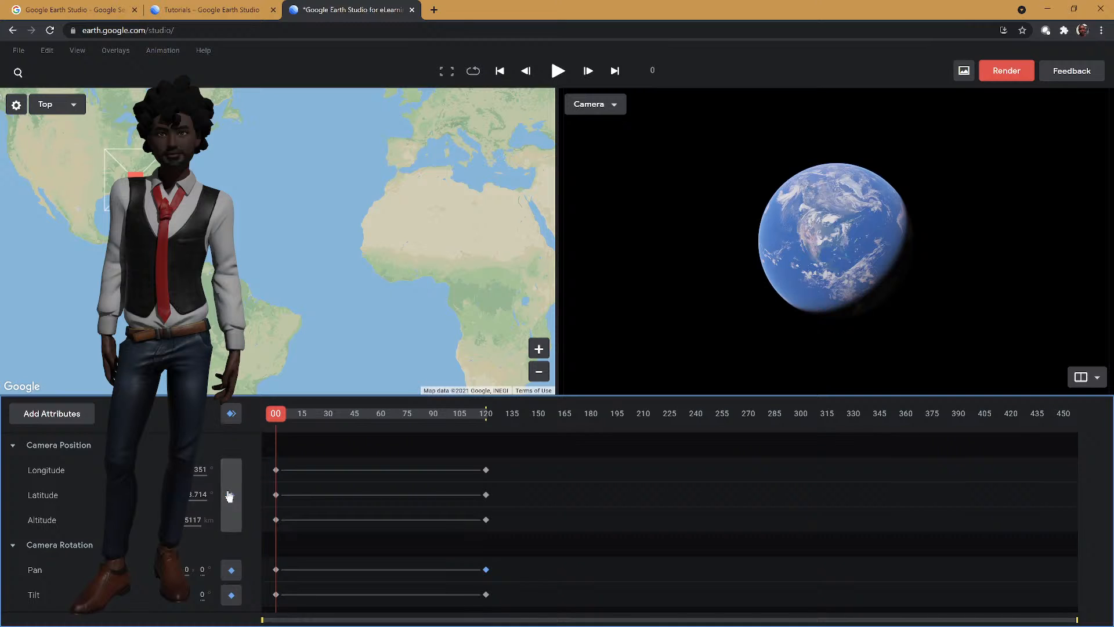
{"action": "scroll", "coordinate": [235, 546], "scroll_direction": "down", "scroll_amount": 1}
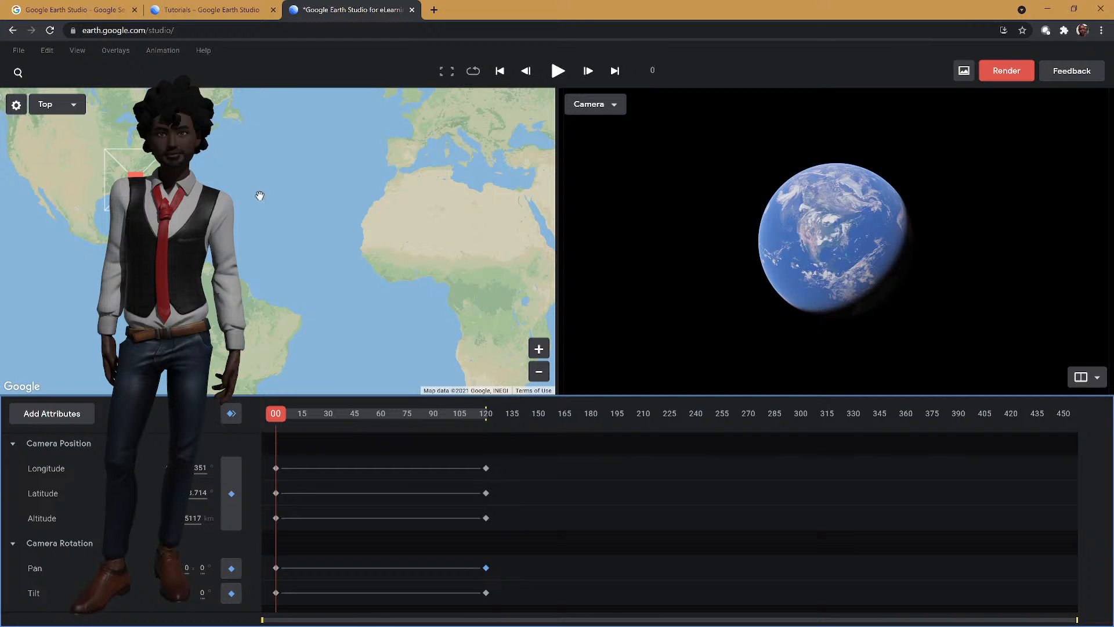
- Reposition the frame 0 camera marker closer to the path's Atlanta end point in the top view
{"action": "scroll", "coordinate": [268, 262], "scroll_direction": "up", "scroll_amount": 3}
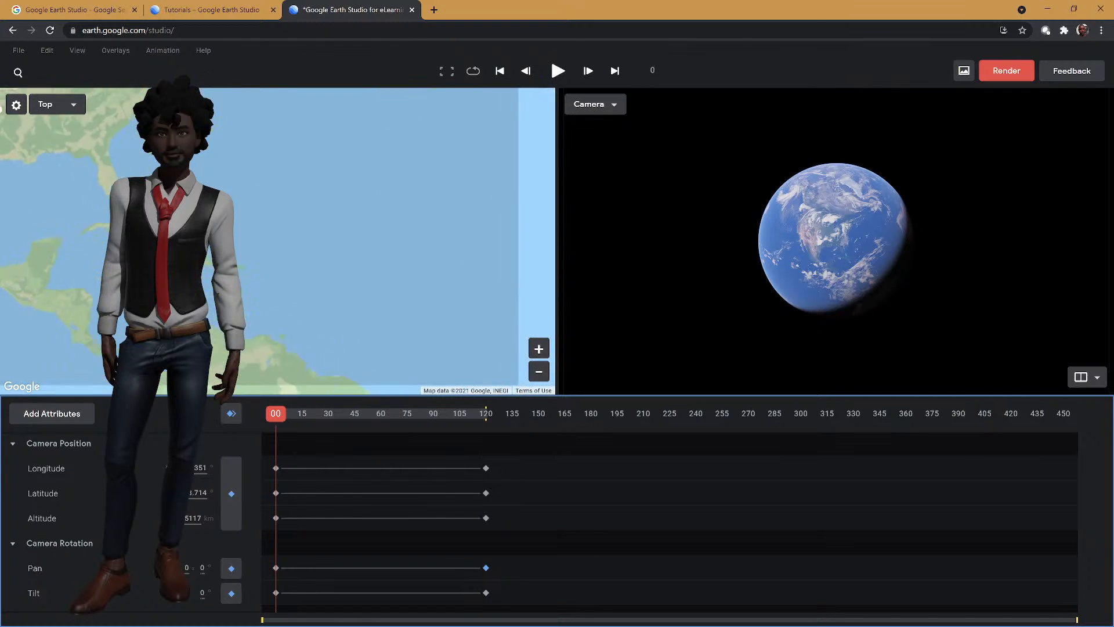
{"action": "mouse_move", "coordinate": [217, 223]}
{"action": "left_mouse_down"}
{"action": "mouse_move", "coordinate": [239, 227]}
{"action": "mouse_move", "coordinate": [226, 224]}
{"action": "left_mouse_up"}
{"action": "scroll", "coordinate": [368, 244], "scroll_direction": "up", "scroll_amount": 3}
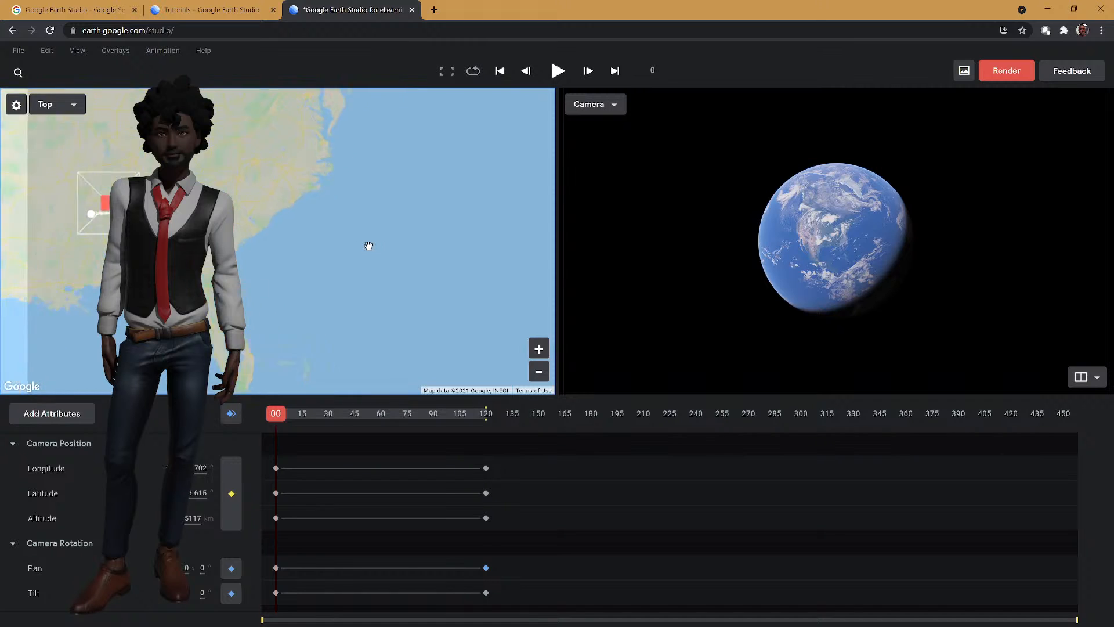
{"action": "mouse_move", "coordinate": [296, 249]}
{"action": "left_mouse_down"}
{"action": "mouse_move", "coordinate": [356, 243]}
{"action": "mouse_move", "coordinate": [307, 238]}
{"action": "left_mouse_up"}
{"action": "scroll", "coordinate": [315, 241], "scroll_direction": "up", "scroll_amount": 2}
{"action": "scroll", "coordinate": [315, 241], "scroll_direction": "up", "scroll_amount": 3}
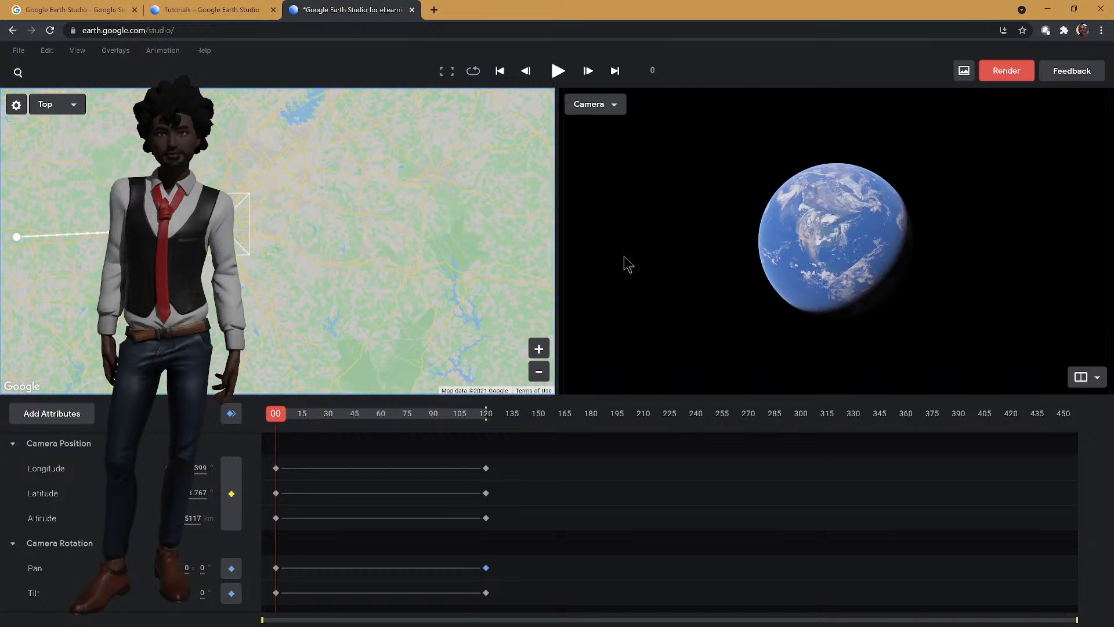
- Bring the frame 0 camera down from the globe view to about 28424 m above central Atlanta
{"action": "scroll", "coordinate": [786, 279], "scroll_direction": "up", "scroll_amount": 5}
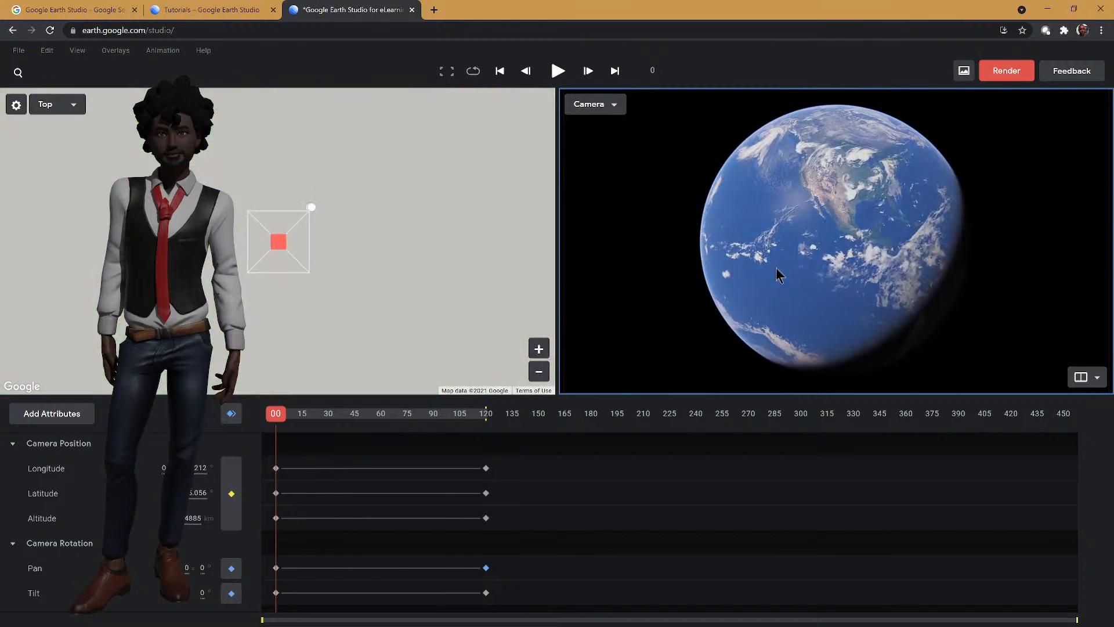
{"action": "scroll", "coordinate": [882, 256], "scroll_direction": "up", "scroll_amount": 5}
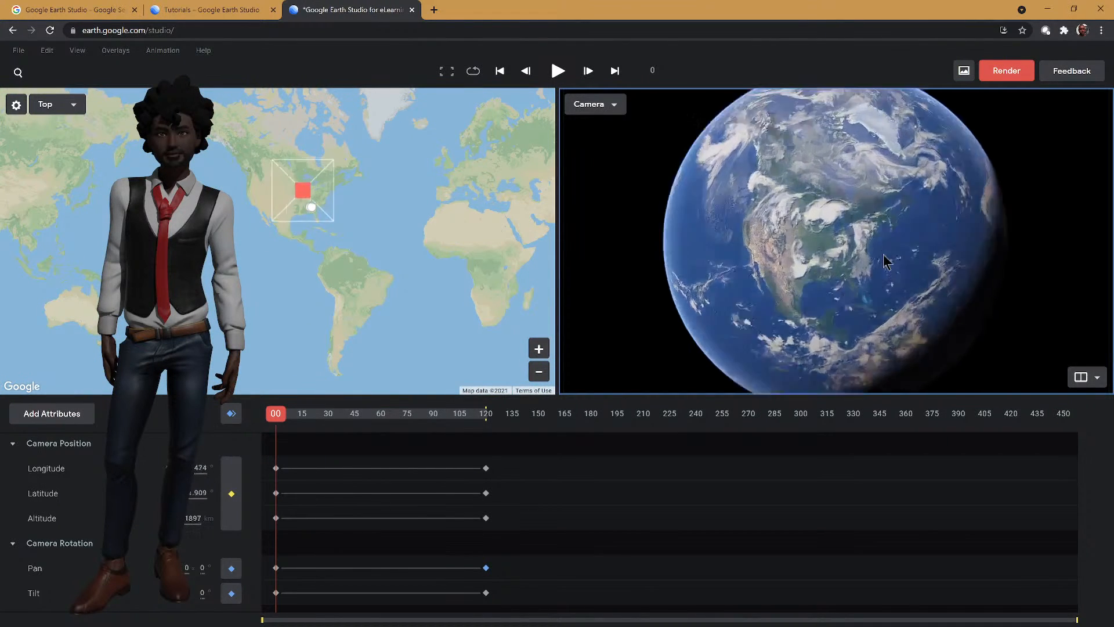
{"action": "scroll", "coordinate": [780, 241], "scroll_direction": "up", "scroll_amount": 10}
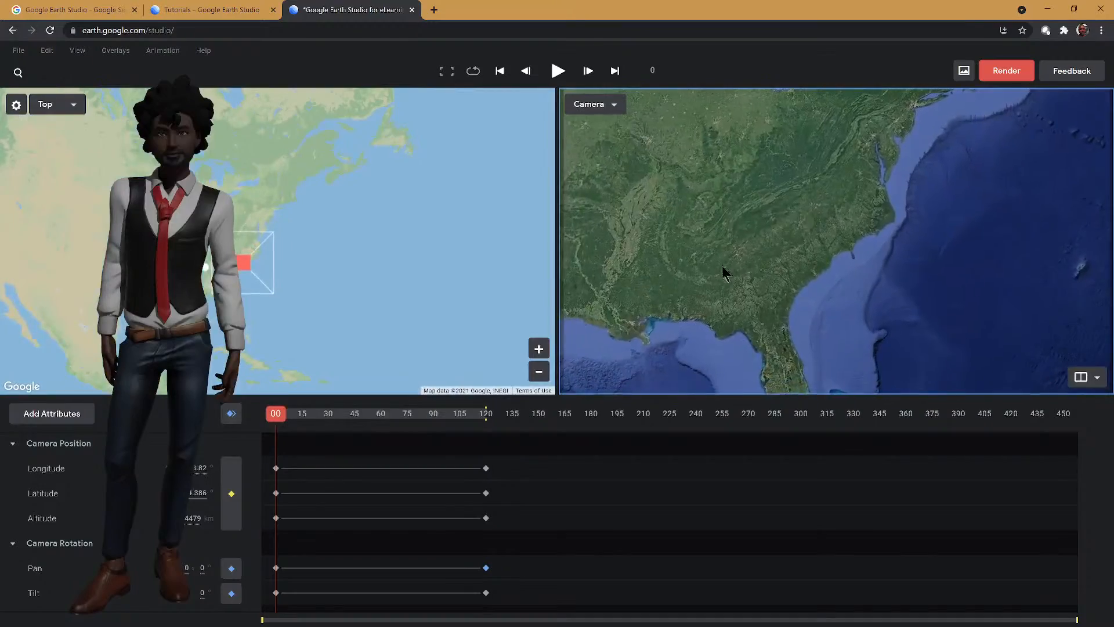
{"action": "left_click_drag", "start_coordinate": [790, 226], "coordinate": [843, 271]}
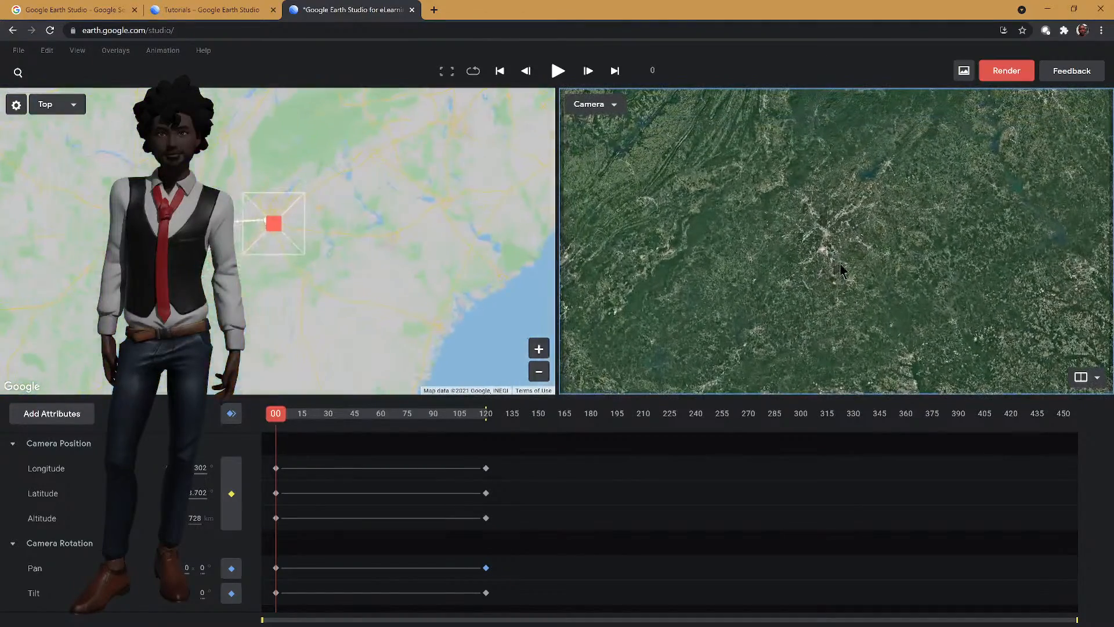
{"action": "scroll", "coordinate": [869, 258], "scroll_direction": "up", "scroll_amount": 8}
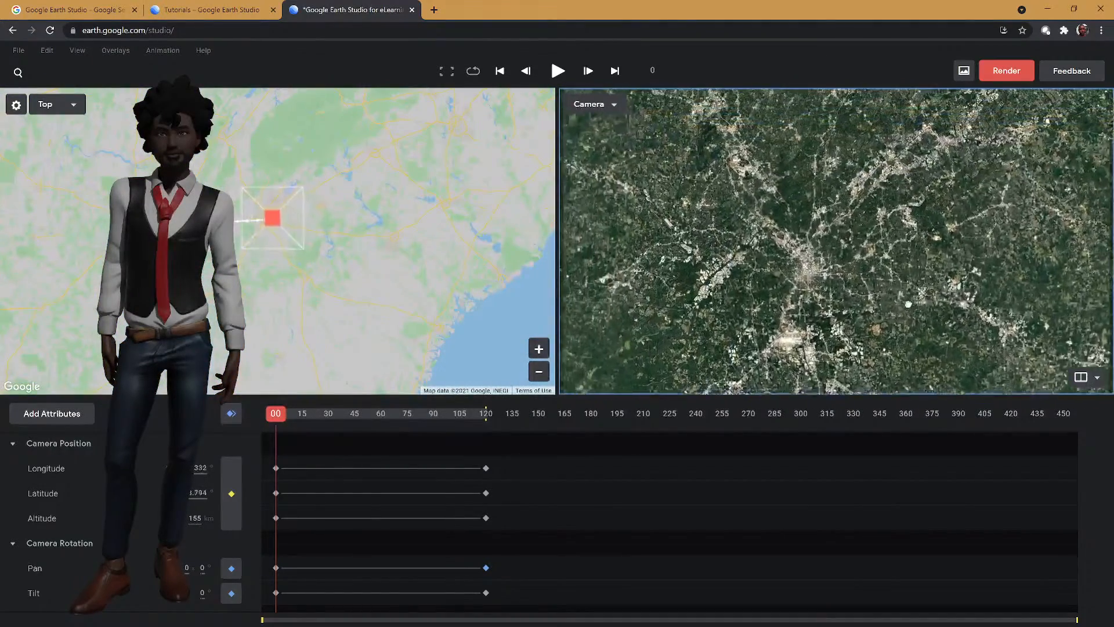
{"action": "scroll", "coordinate": [756, 264], "scroll_direction": "up", "scroll_amount": 5}
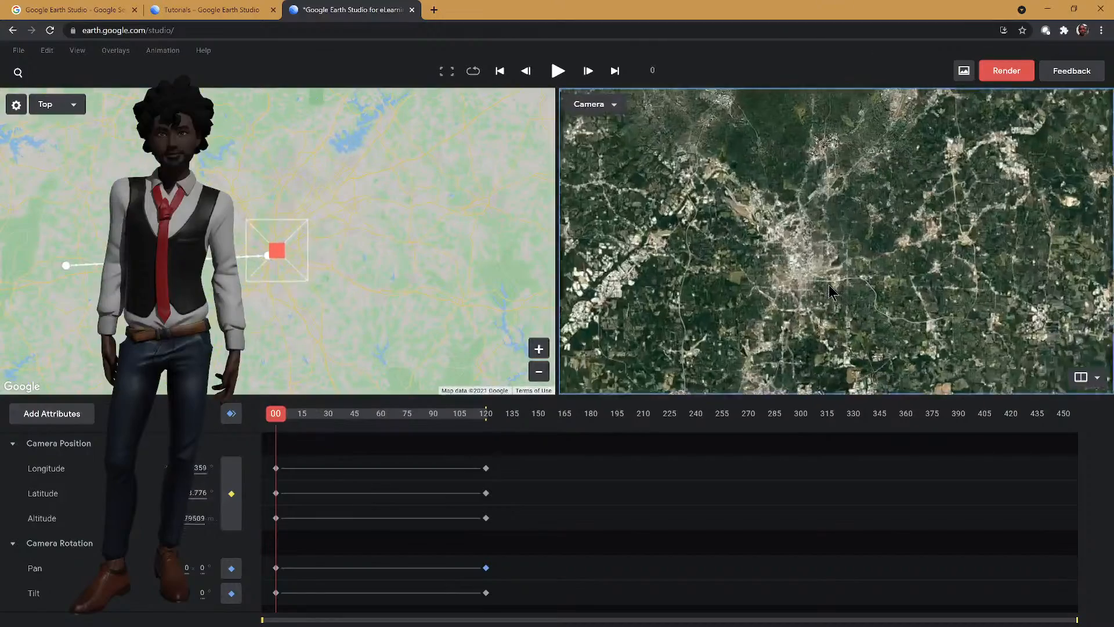
{"action": "scroll", "coordinate": [756, 268], "scroll_direction": "up", "scroll_amount": 3}
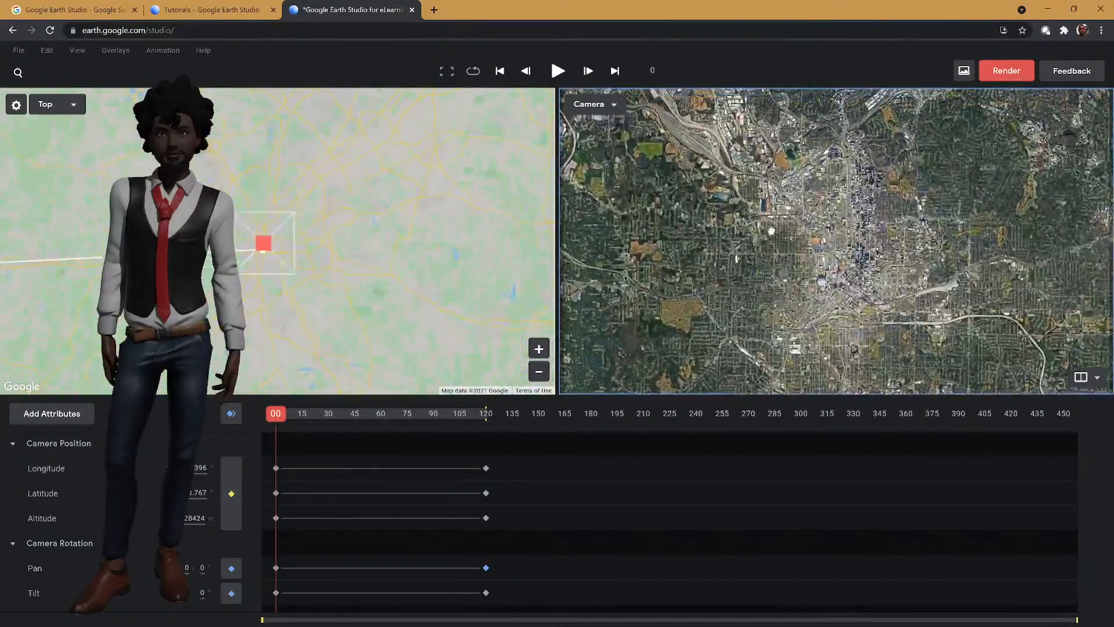
- Lower the camera to 1371 m over the neighbourhood beside Mercedes-Benz Stadium and keyframe the position at frame 0
{"action": "scroll", "coordinate": [762, 277], "scroll_direction": "up", "scroll_amount": 8}
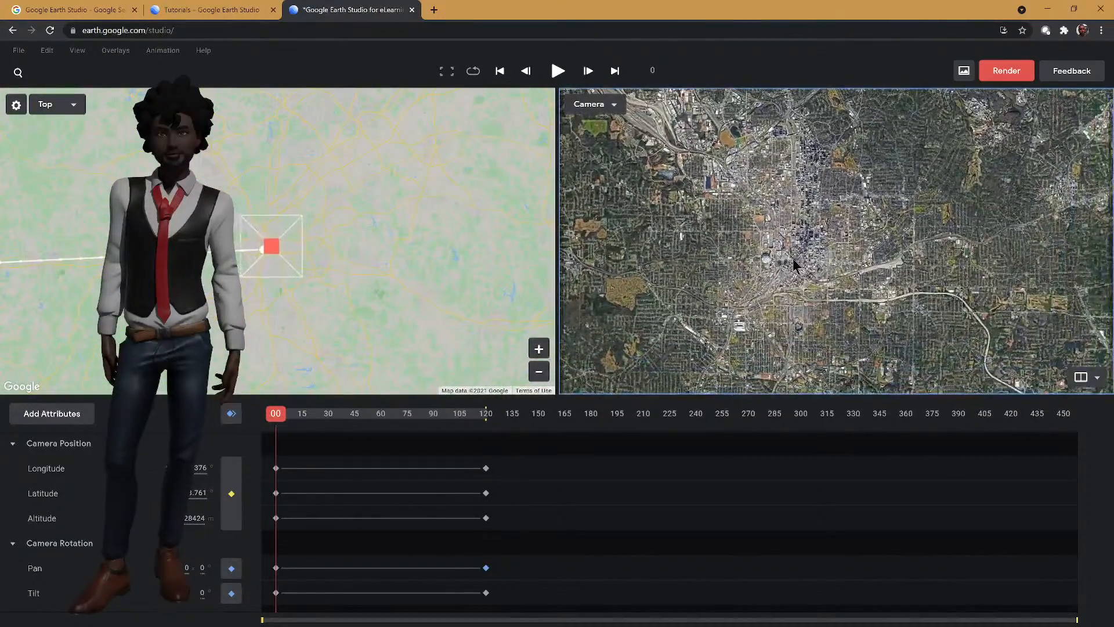
{"action": "left_click_drag", "start_coordinate": [664, 282], "coordinate": [968, 187]}
{"action": "scroll", "coordinate": [805, 266], "scroll_direction": "up", "scroll_amount": 3}
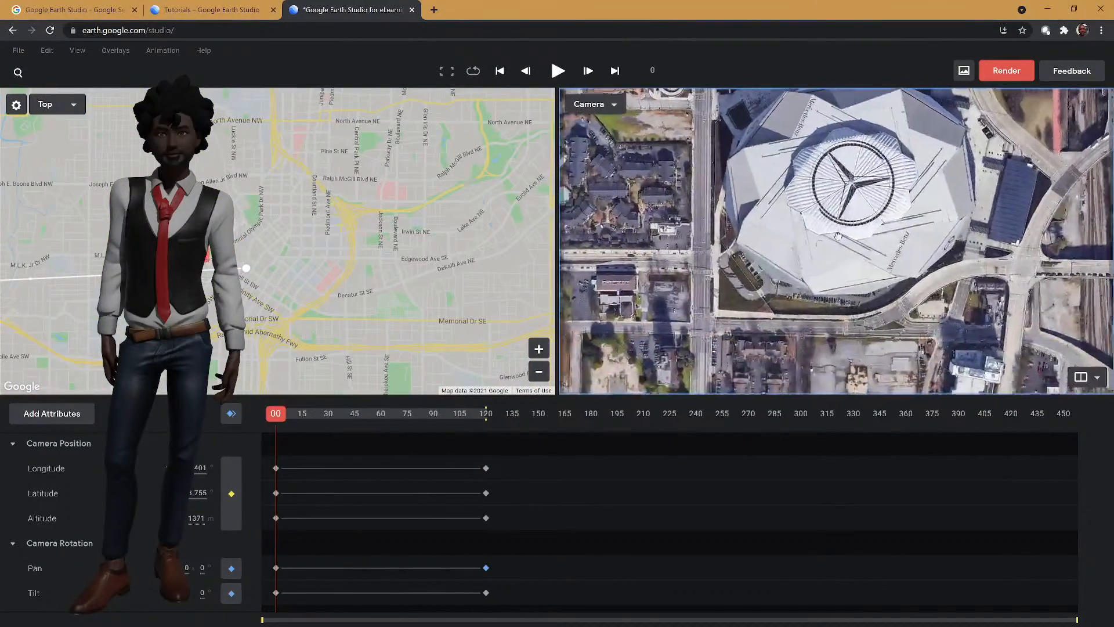
{"action": "left_click_drag", "start_coordinate": [636, 340], "coordinate": [847, 174]}
{"action": "left_click_drag", "start_coordinate": [769, 251], "coordinate": [856, 179]}
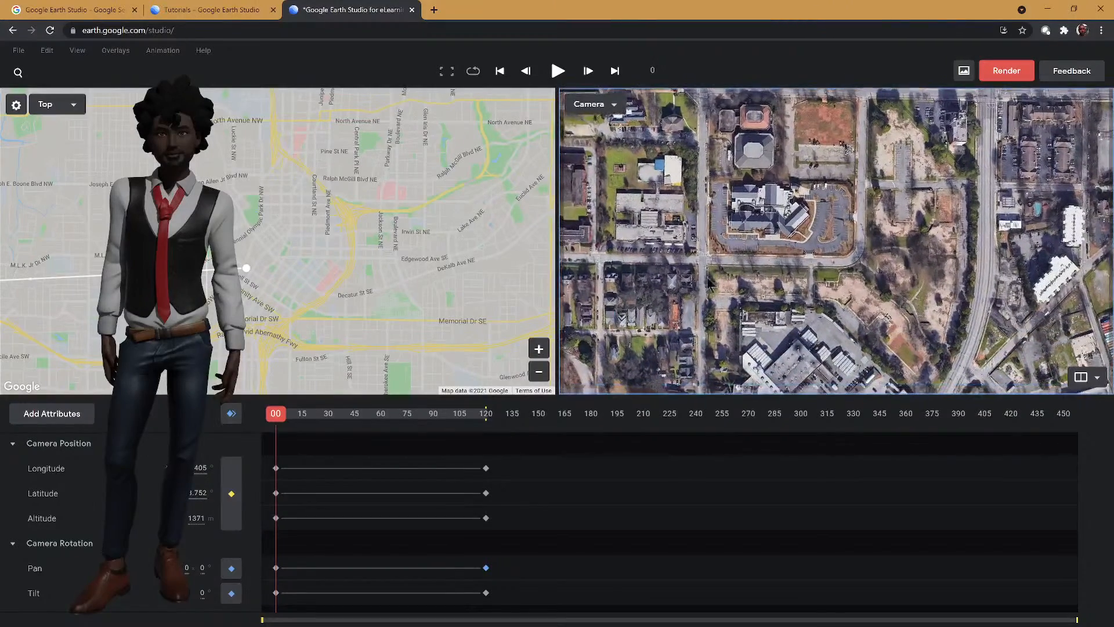
{"action": "left_click", "coordinate": [226, 489]}
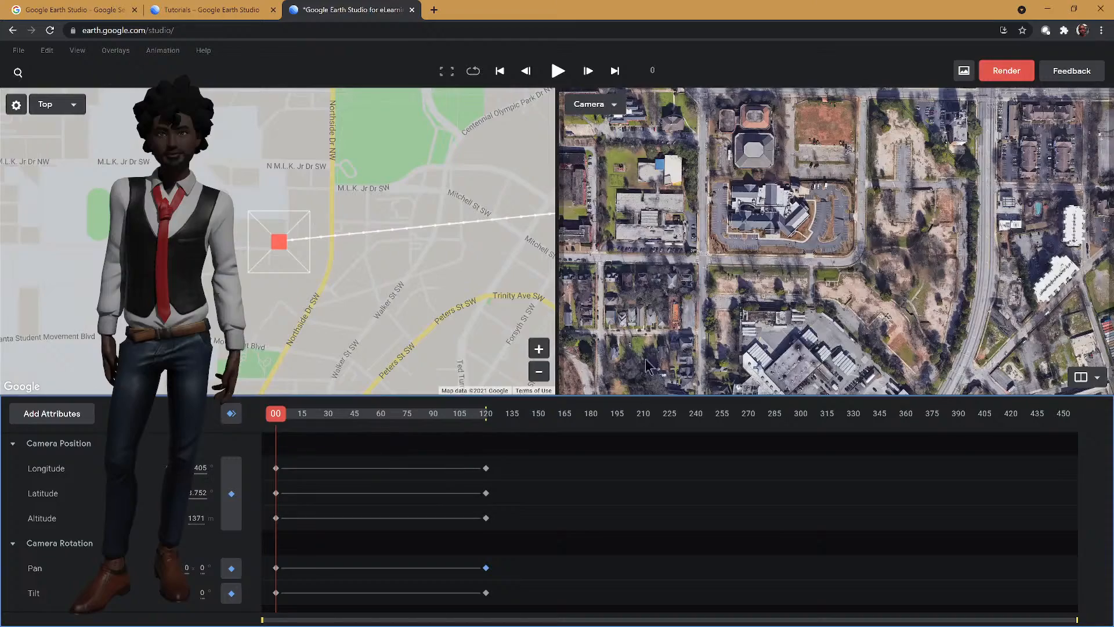
- Play the animation, turn off playback looping, and replay it from the first frame
{"action": "left_click", "coordinate": [557, 72]}
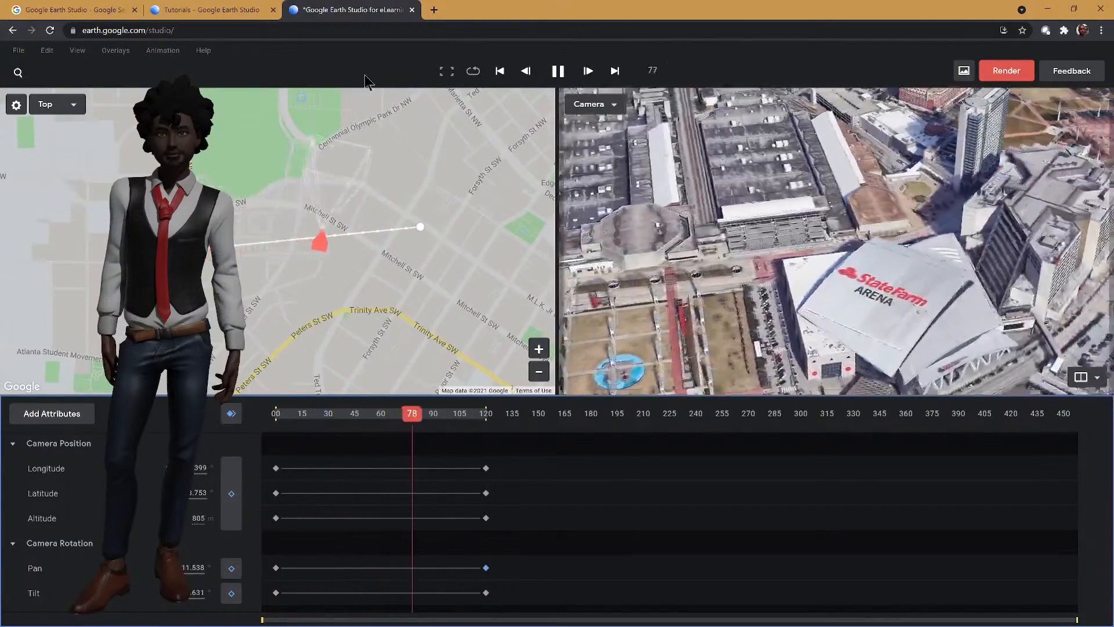
{"action": "left_click", "coordinate": [473, 71]}
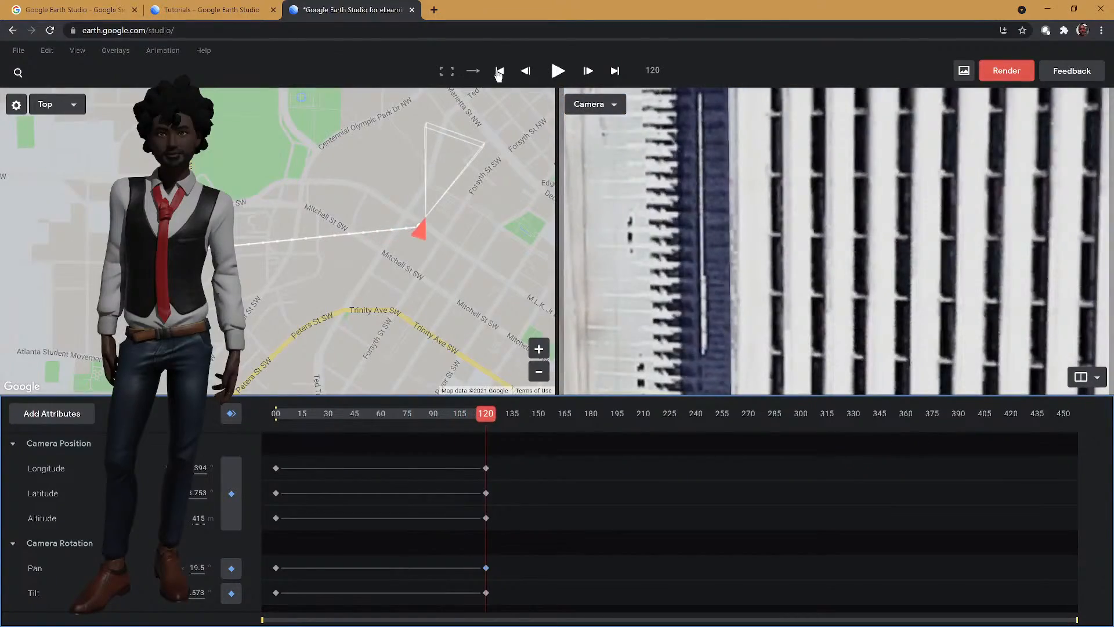
{"action": "left_click", "coordinate": [499, 72]}
{"action": "left_click", "coordinate": [561, 73]}
- Try moving the frame 120 camera off the building at 434 m, tilt it up to the skyline and play the animation
{"action": "scroll", "coordinate": [610, 284], "scroll_direction": "down", "scroll_amount": 3}
{"action": "left_click_drag", "start_coordinate": [613, 284], "coordinate": [870, 281]}
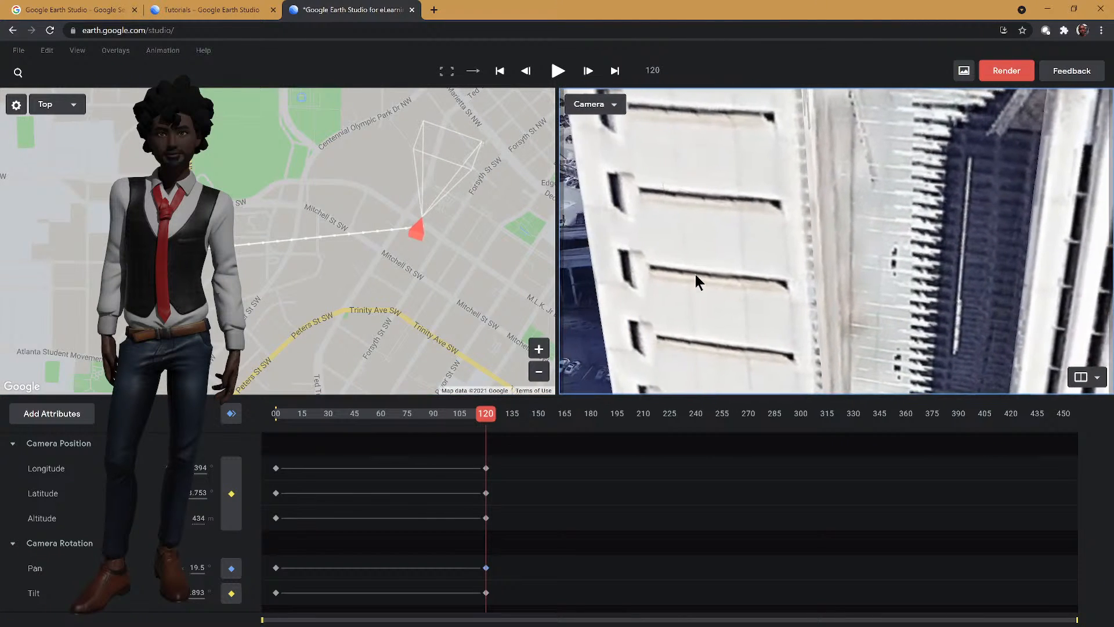
{"action": "left_click_drag", "start_coordinate": [793, 247], "coordinate": [900, 262]}
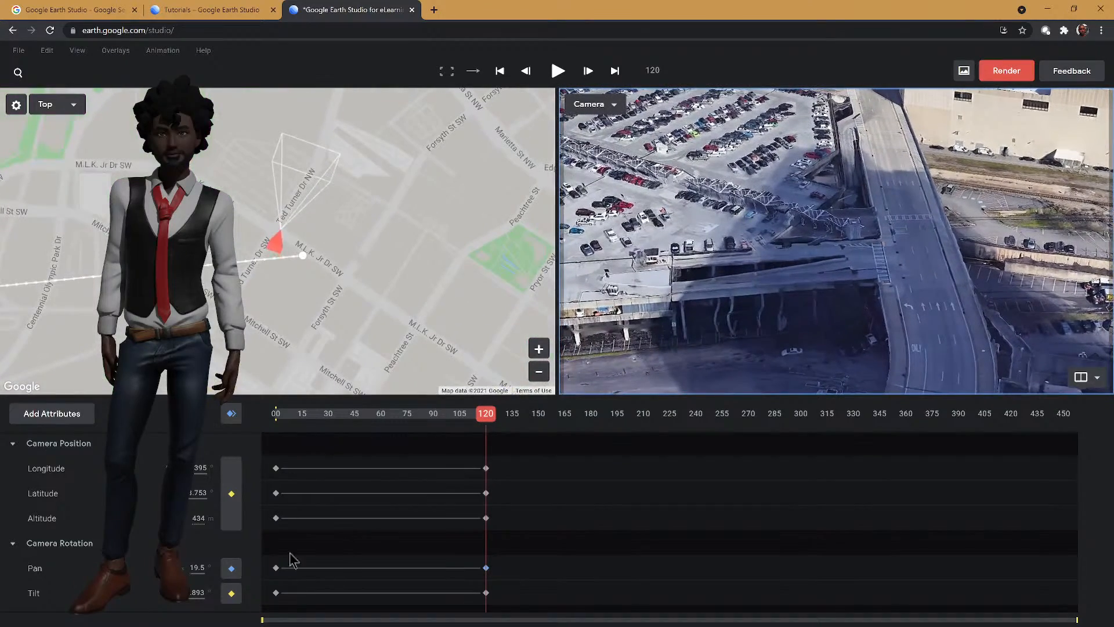
{"action": "left_click_drag", "start_coordinate": [197, 592], "coordinate": [345, 587]}
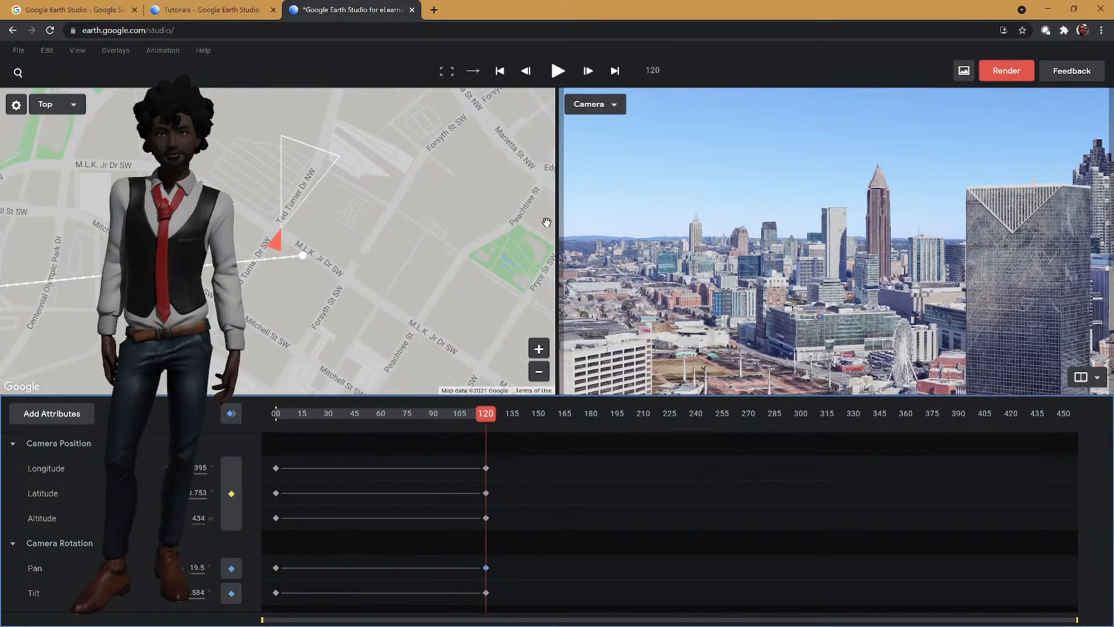
{"action": "left_click", "coordinate": [557, 71]}
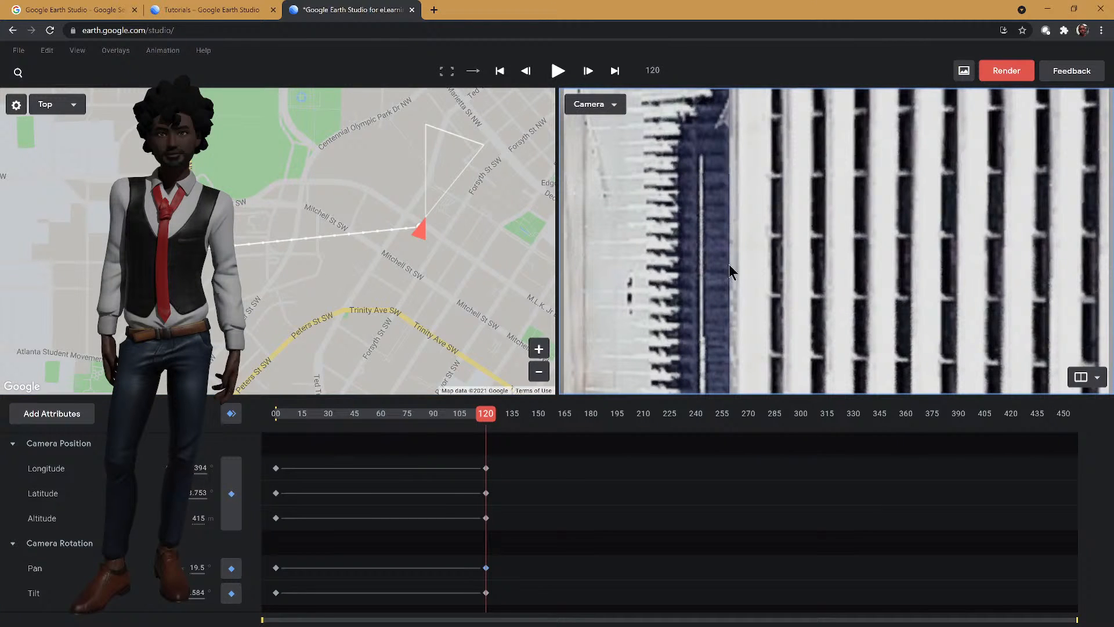
- Place the frame 120 camera at 437 m with a 20.868° pan, tilt it up to the skyline and keyframe its position
{"action": "mouse_move", "coordinate": [709, 260]}
{"action": "left_mouse_down", "text": "shift"}
{"action": "mouse_move", "coordinate": [653, 247]}
{"action": "mouse_move", "coordinate": [680, 235]}
{"action": "mouse_move", "coordinate": [1073, 220]}
{"action": "left_mouse_up", "text": "shift"}
{"action": "mouse_move", "coordinate": [671, 227]}
{"action": "left_mouse_down"}
{"action": "mouse_move", "coordinate": [960, 223]}
{"action": "mouse_move", "coordinate": [838, 228]}
{"action": "mouse_move", "coordinate": [899, 231]}
{"action": "left_mouse_up"}
{"action": "left_click_drag", "start_coordinate": [212, 591], "coordinate": [399, 606]}
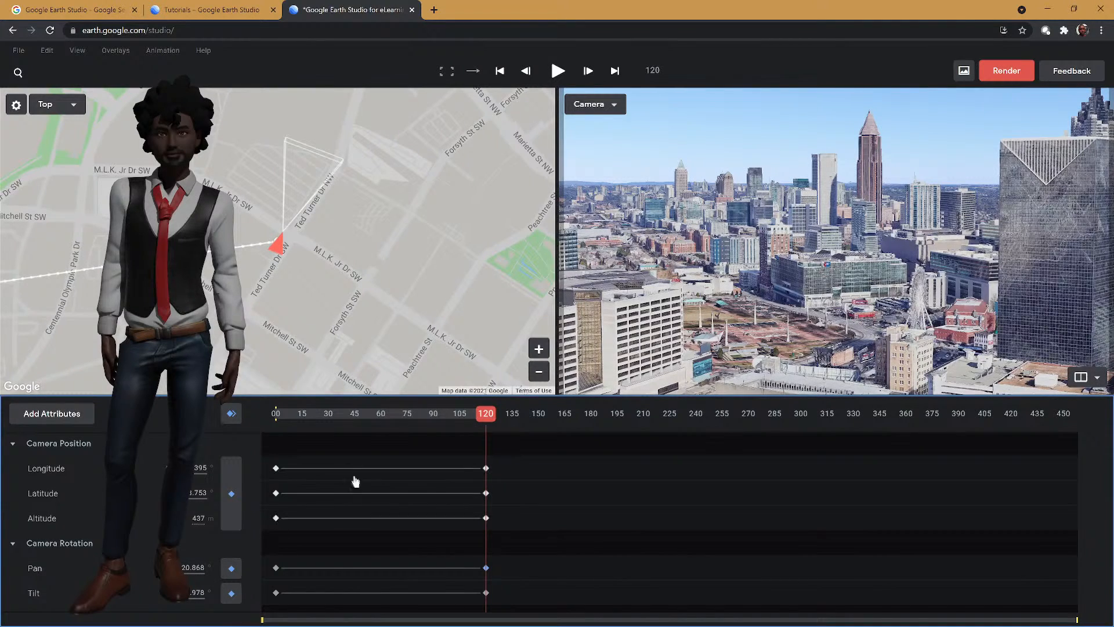
- Play the animation from frame 0, and switch to a single camera view enlarged over the timeline area
{"action": "left_click", "coordinate": [499, 70]}
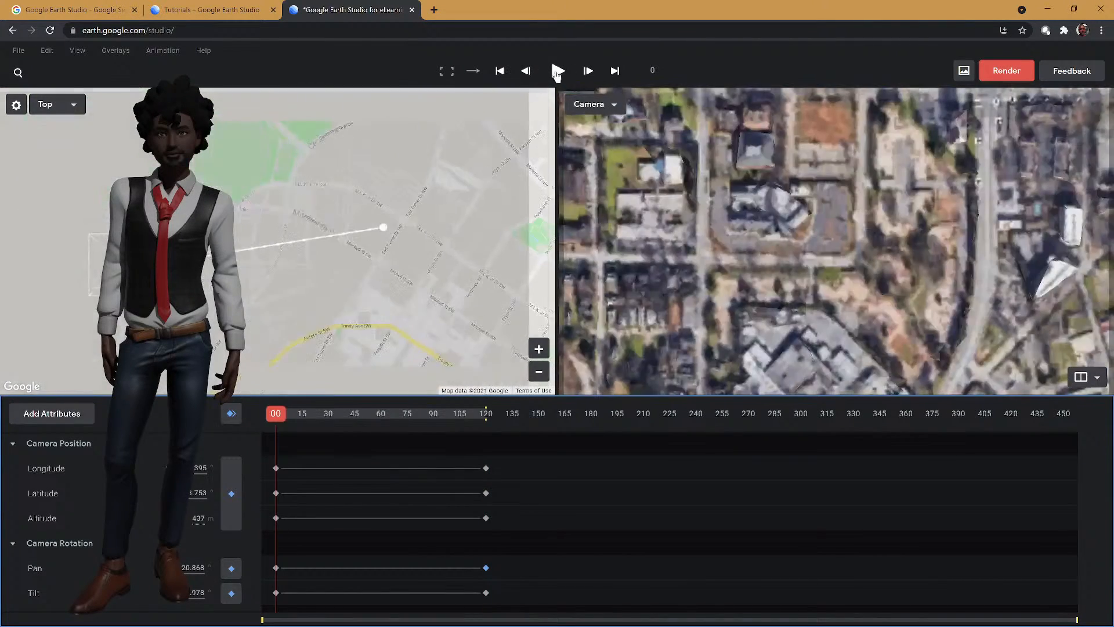
{"action": "left_click", "coordinate": [557, 70]}
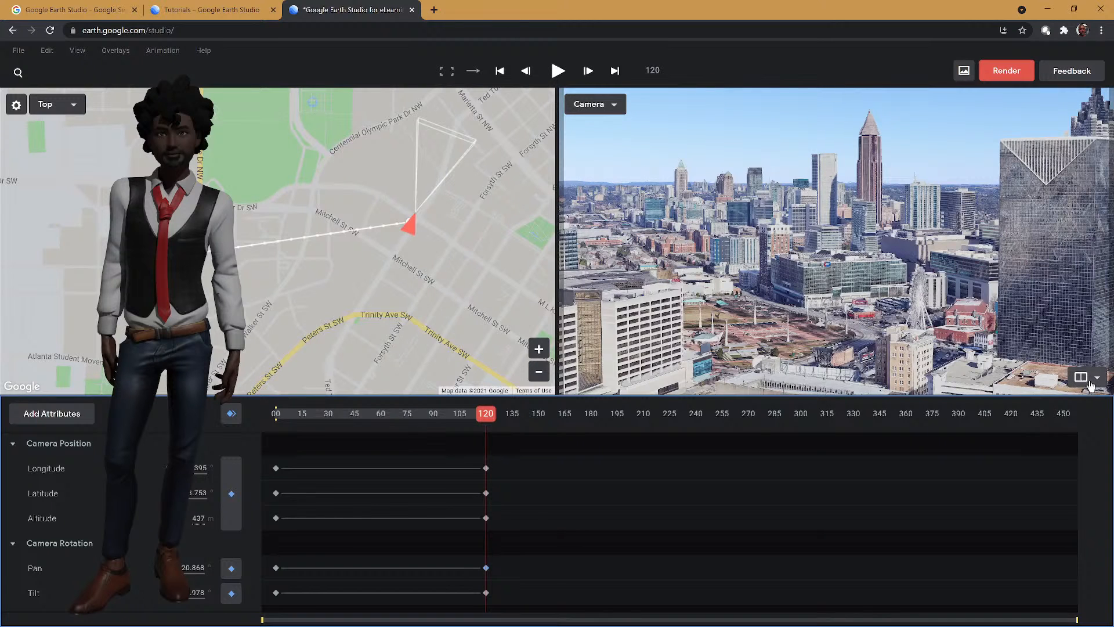
{"action": "left_click", "coordinate": [1092, 404]}
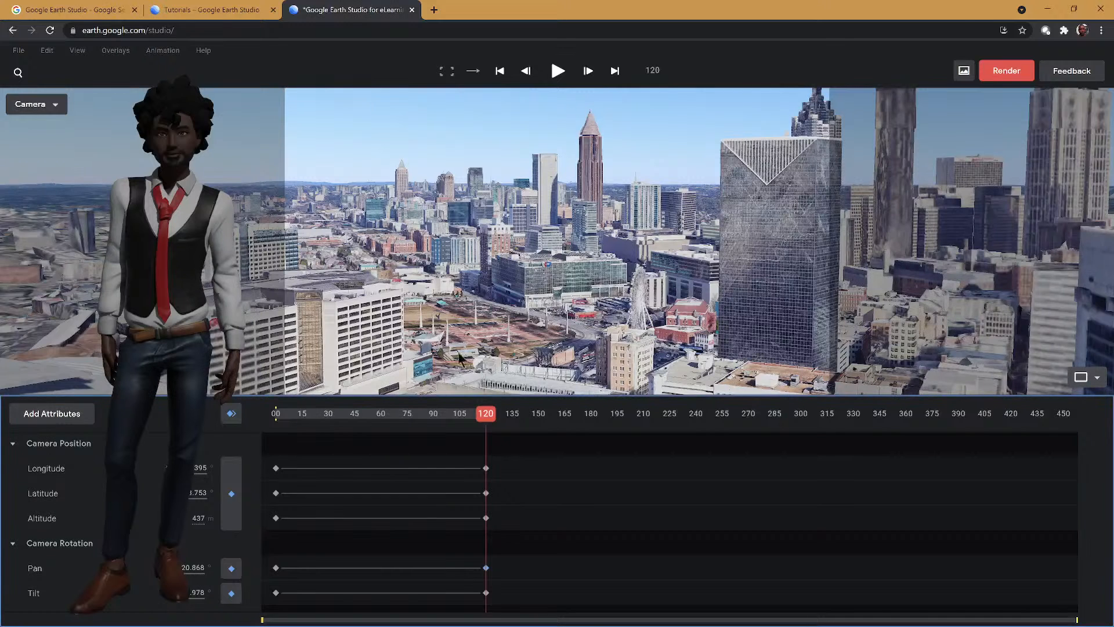
{"action": "left_click_drag", "start_coordinate": [509, 396], "coordinate": [509, 496]}
- Fly the frame 120 camera down to about 336 m over the park facing the Coca-Cola building
{"action": "scroll", "coordinate": [512, 357], "scroll_direction": "up", "scroll_amount": 5}
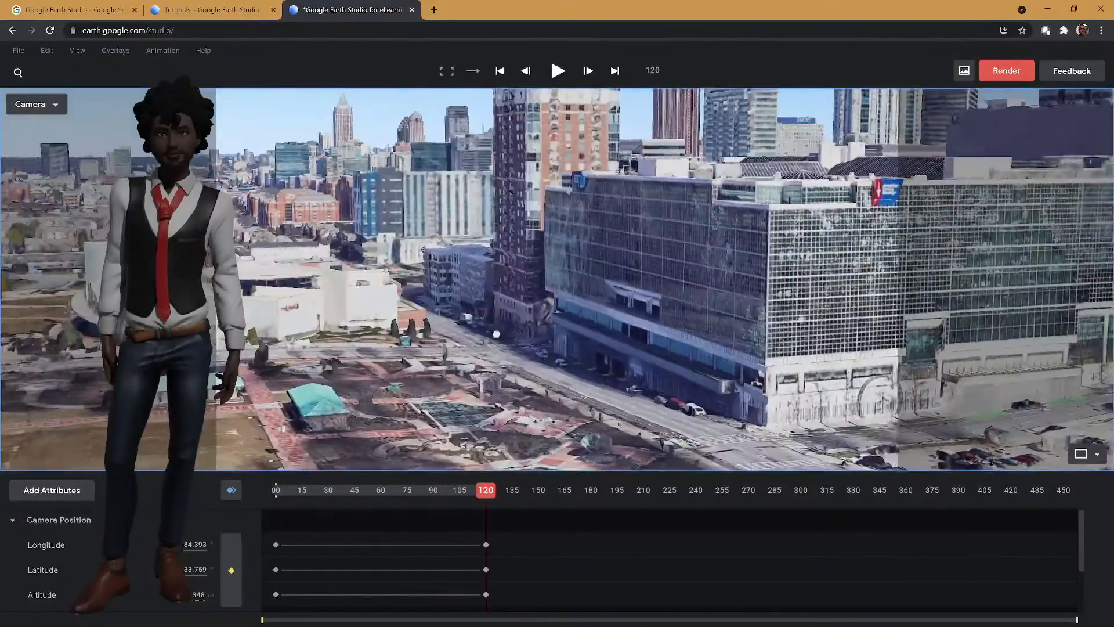
{"action": "left_click_drag", "start_coordinate": [496, 335], "coordinate": [571, 336]}
{"action": "scroll", "coordinate": [443, 371], "scroll_direction": "up", "scroll_amount": 4}
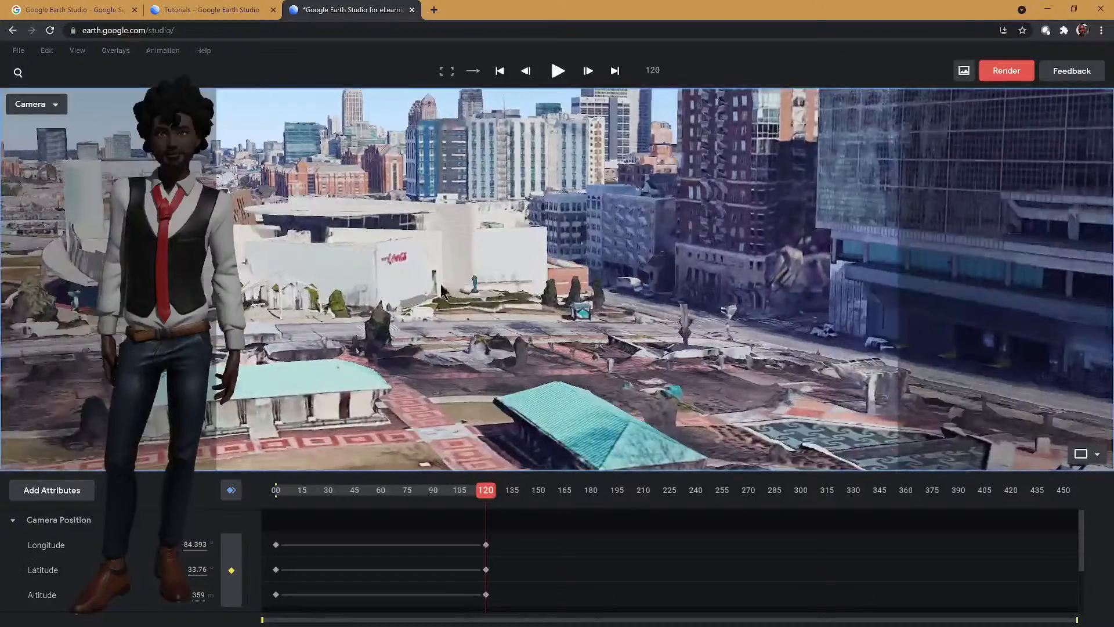
{"action": "scroll", "coordinate": [596, 366], "scroll_direction": "up", "scroll_amount": 1}
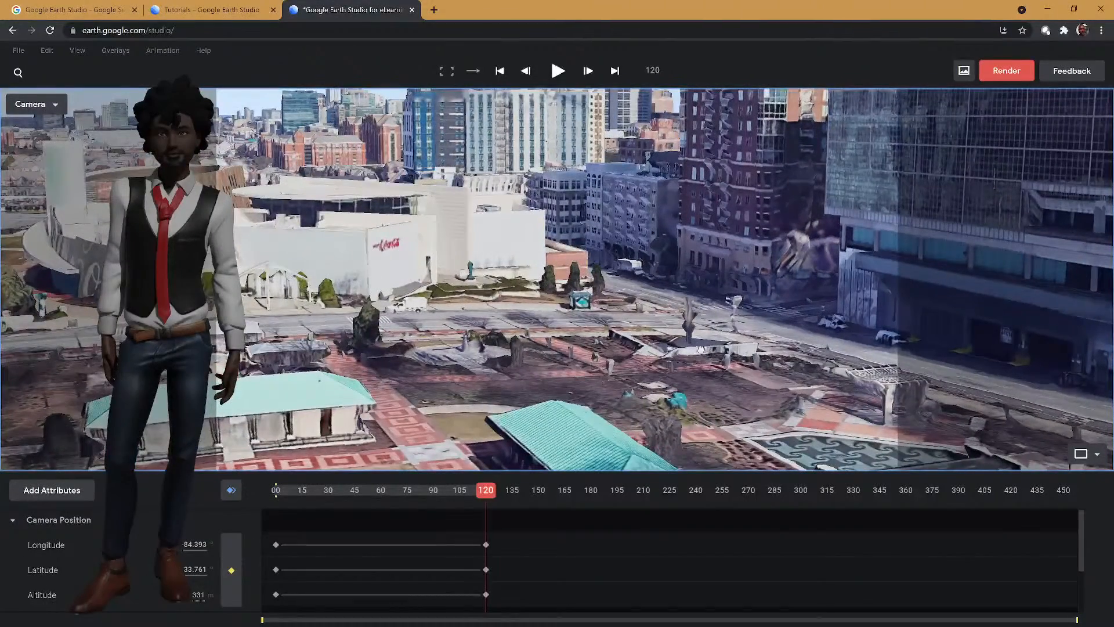
{"action": "left_click_drag", "start_coordinate": [701, 349], "coordinate": [493, 364]}
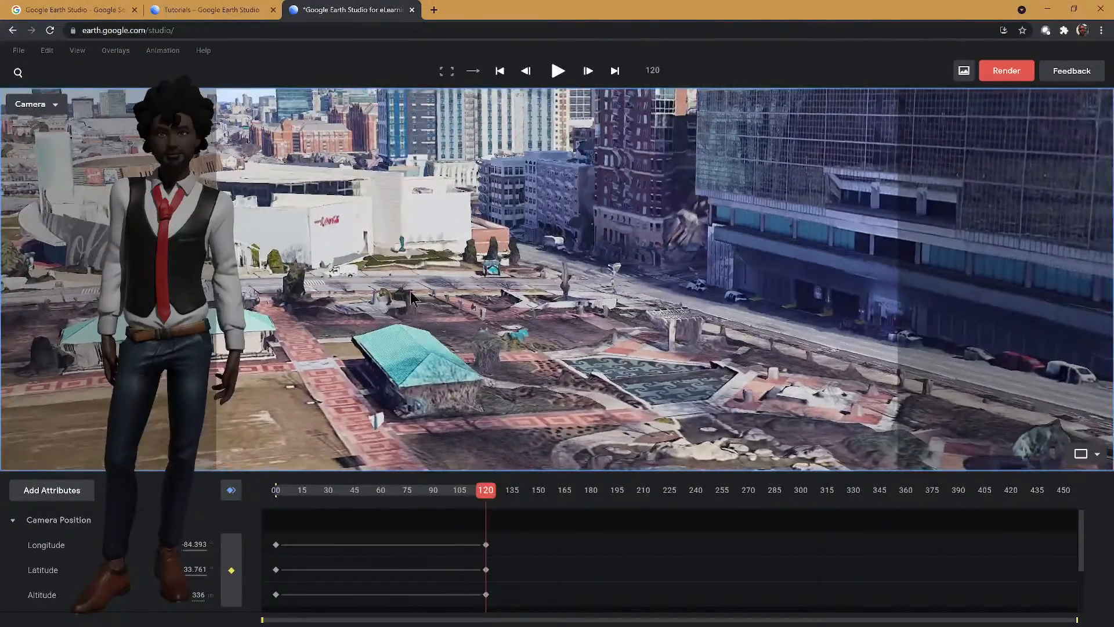
- Explore the park around the Coca-Cola building at about 355 m and move over to the street beside the glass tower
{"action": "left_click_drag", "start_coordinate": [454, 323], "coordinate": [643, 319]}
{"action": "left_click_drag", "start_coordinate": [367, 308], "coordinate": [522, 304]}
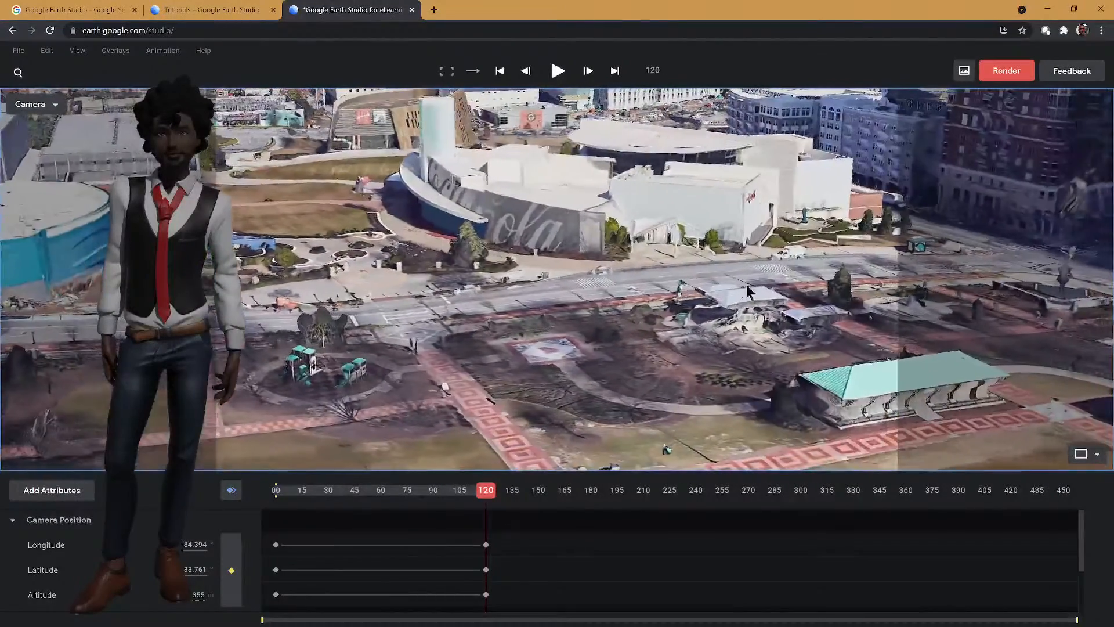
{"action": "left_click_drag", "start_coordinate": [873, 297], "coordinate": [691, 294]}
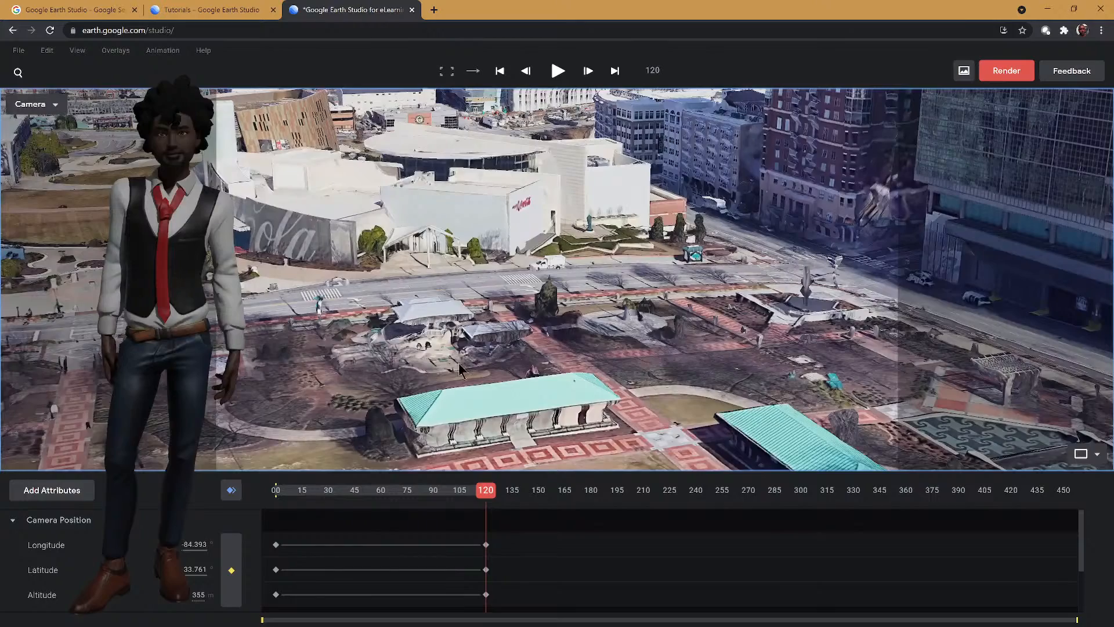
{"action": "left_click_drag", "start_coordinate": [616, 404], "coordinate": [566, 343]}
{"action": "left_click_drag", "start_coordinate": [807, 389], "coordinate": [529, 371]}
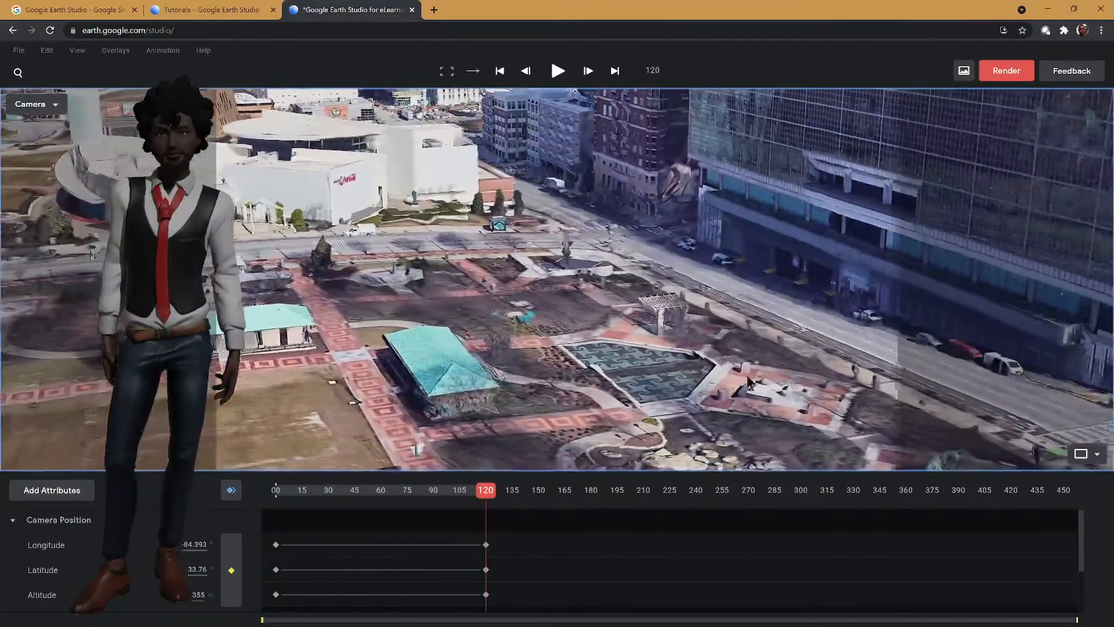
{"action": "left_click_drag", "start_coordinate": [908, 377], "coordinate": [578, 353]}
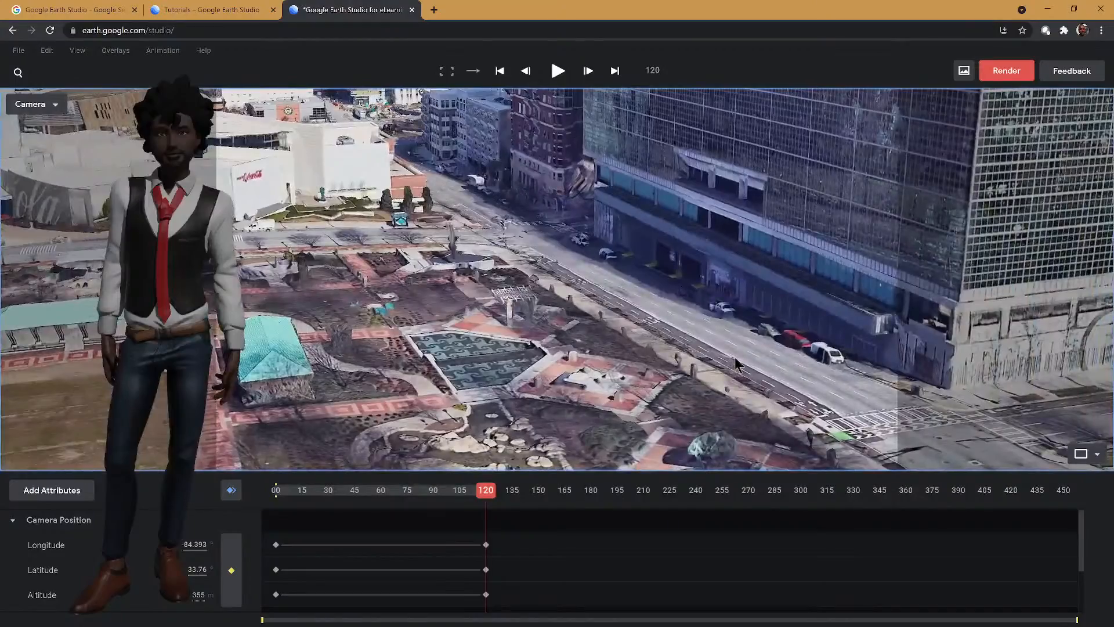
- Examine the glass tower's lower facade up close at about 345 m and move along the street beside it
{"action": "scroll", "coordinate": [736, 364], "scroll_direction": "down", "scroll_amount": 5}
{"action": "scroll", "coordinate": [575, 355], "scroll_direction": "up", "scroll_amount": 5}
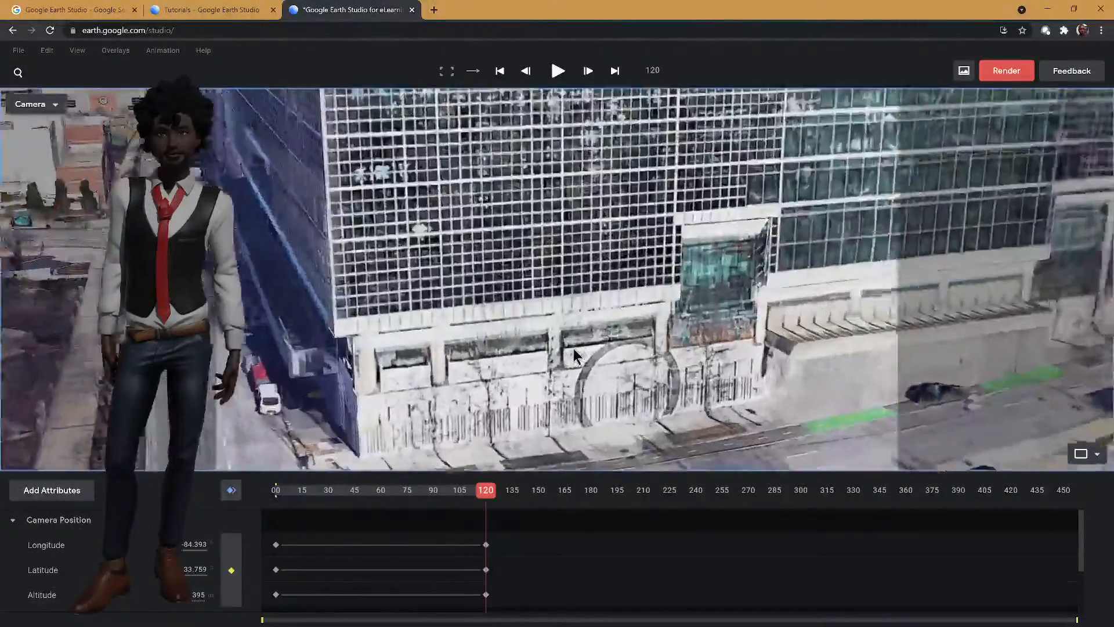
{"action": "scroll", "coordinate": [594, 335], "scroll_direction": "up", "scroll_amount": 3}
{"action": "scroll", "coordinate": [595, 335], "scroll_direction": "down", "scroll_amount": 4}
{"action": "scroll", "coordinate": [597, 336], "scroll_direction": "up", "scroll_amount": 2}
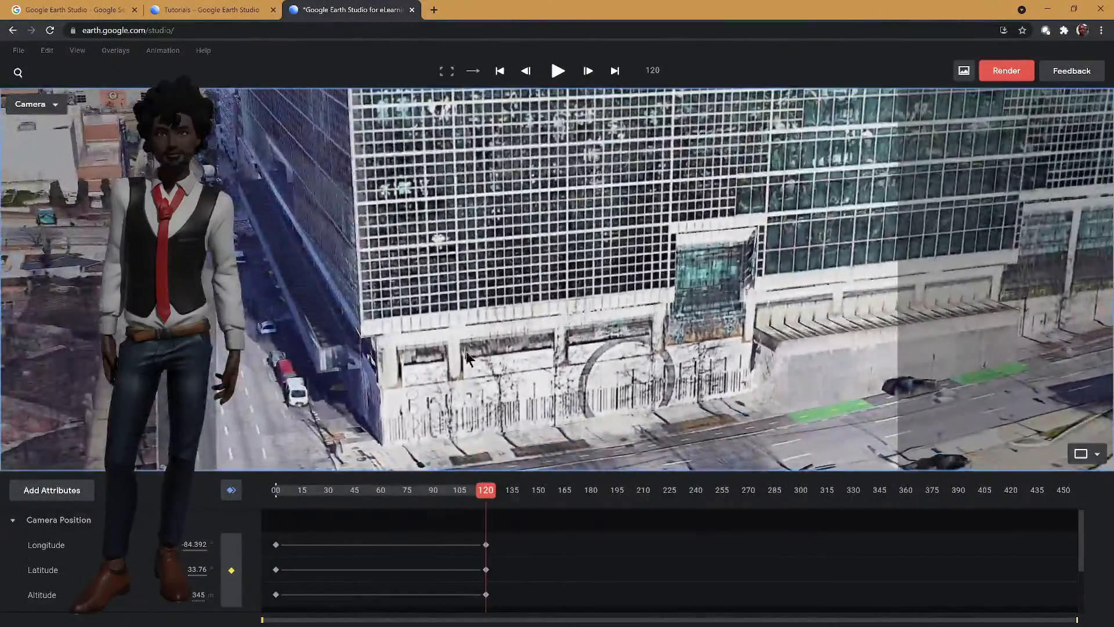
{"action": "left_click_drag", "start_coordinate": [871, 371], "coordinate": [557, 369]}
{"action": "left_click_drag", "start_coordinate": [957, 383], "coordinate": [635, 370]}
- Pull the camera back to about 2430 m above Atlanta and tilt it up towards the horizon
{"action": "scroll", "coordinate": [635, 369], "scroll_direction": "down", "scroll_amount": 10}
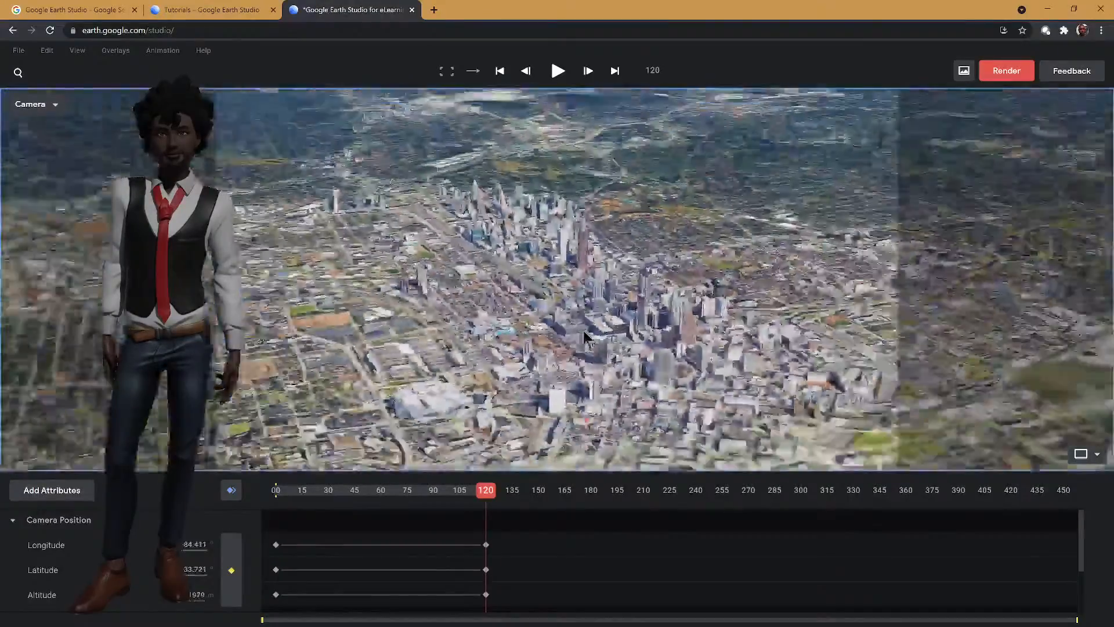
{"action": "scroll", "coordinate": [586, 336], "scroll_direction": "down", "scroll_amount": 4}
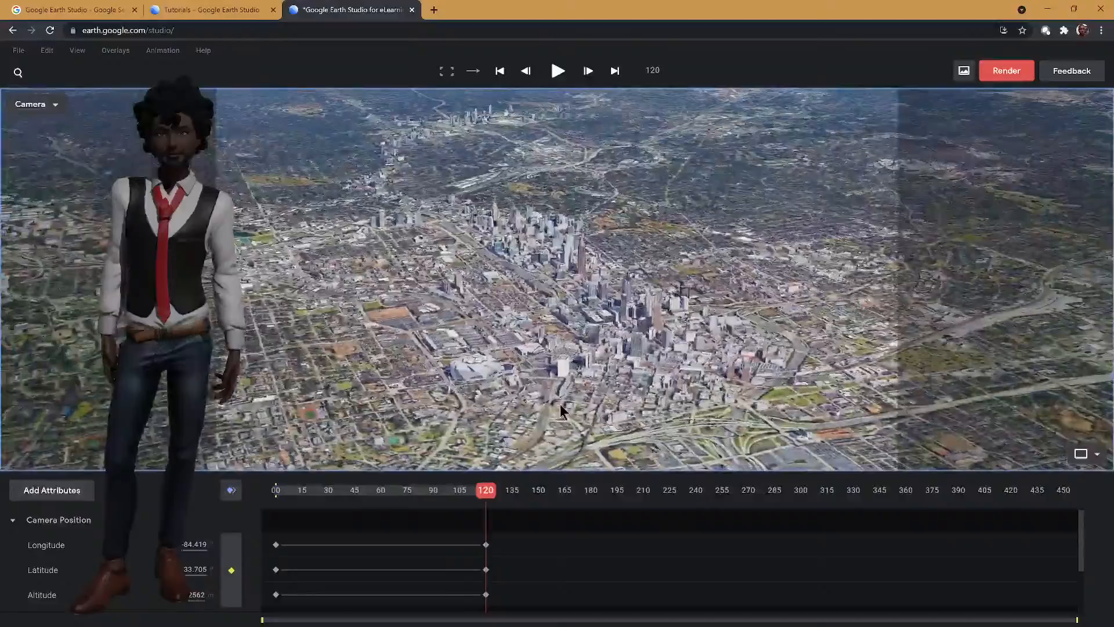
{"action": "left_click_drag", "start_coordinate": [584, 387], "coordinate": [532, 254], "text": "shift"}
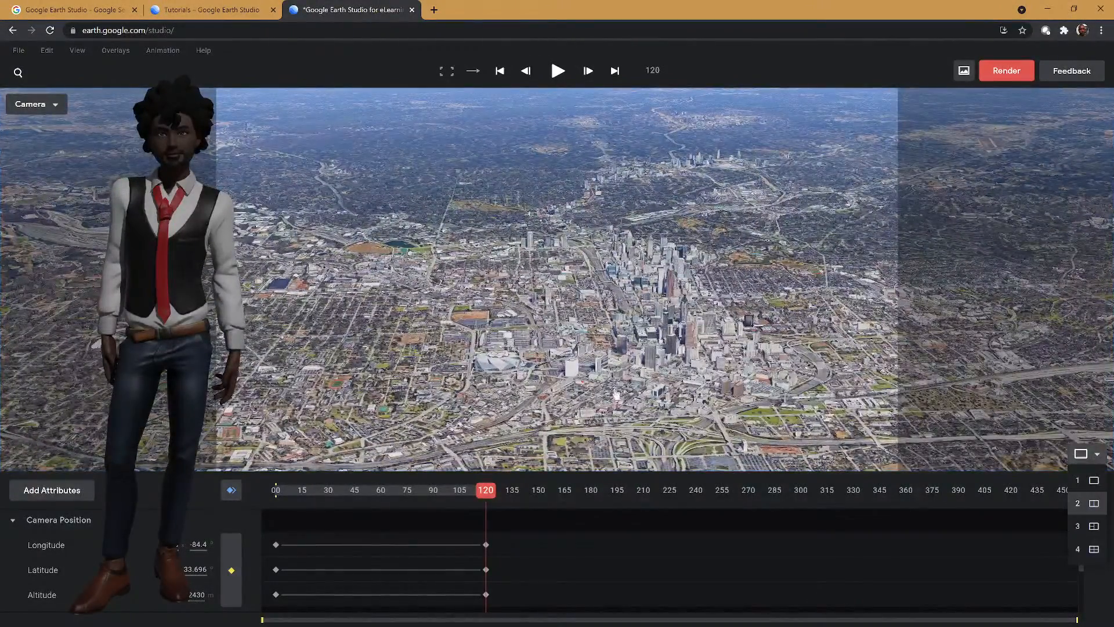
- Switch to a two-view layout with map and camera, and fly the camera into downtown at about 605 m
{"action": "left_click", "coordinate": [1085, 504]}
{"action": "mouse_move", "coordinate": [680, 295]}
{"action": "left_mouse_down", "text": "shift"}
{"action": "mouse_move", "coordinate": [714, 323]}
{"action": "mouse_move", "coordinate": [723, 242]}
{"action": "mouse_move", "coordinate": [654, 241]}
{"action": "mouse_move", "coordinate": [698, 235]}
{"action": "mouse_move", "coordinate": [633, 264]}
{"action": "left_mouse_up", "text": "shift"}
{"action": "scroll", "coordinate": [633, 264], "scroll_direction": "up", "scroll_amount": 3}
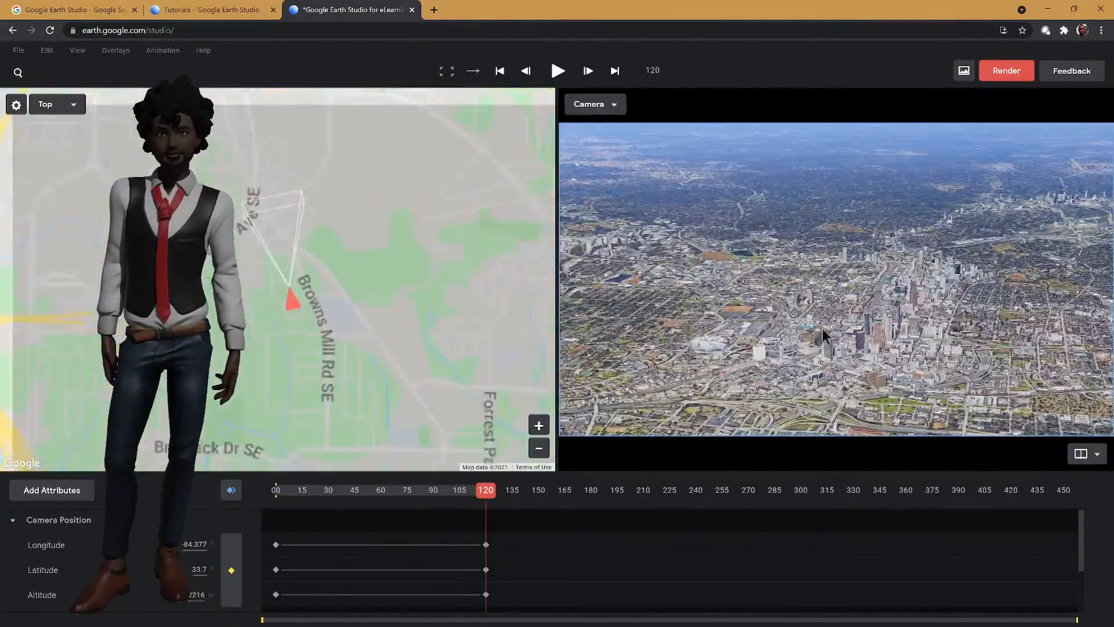
{"action": "scroll", "coordinate": [913, 355], "scroll_direction": "up", "scroll_amount": 6}
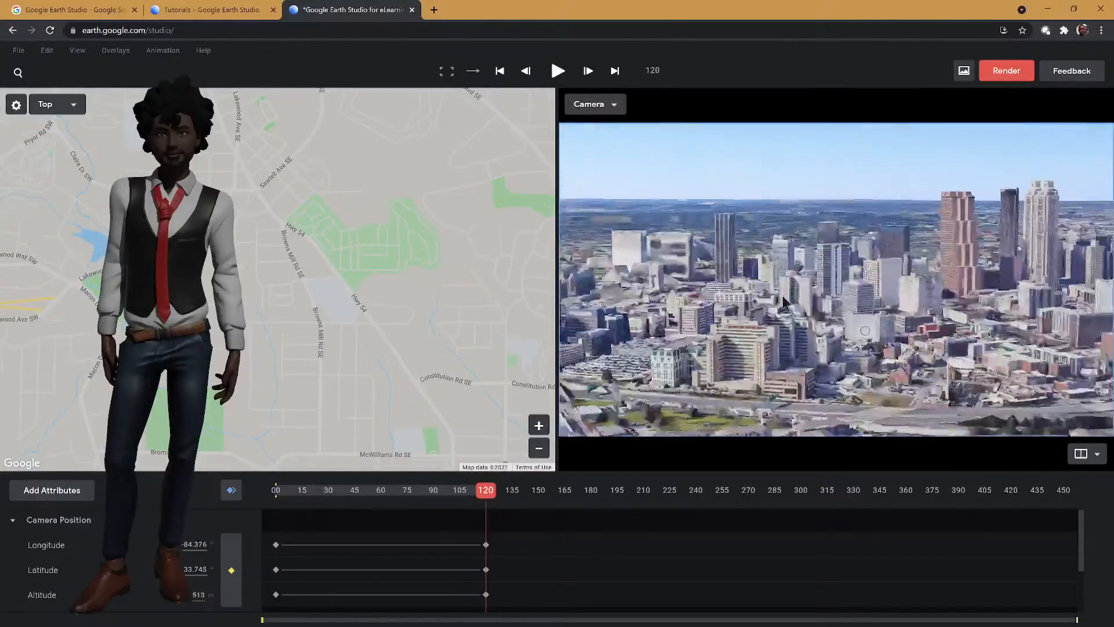
{"action": "mouse_move", "coordinate": [783, 302]}
{"action": "left_mouse_down"}
{"action": "mouse_move", "coordinate": [732, 297]}
{"action": "mouse_move", "coordinate": [796, 316]}
{"action": "left_mouse_up"}
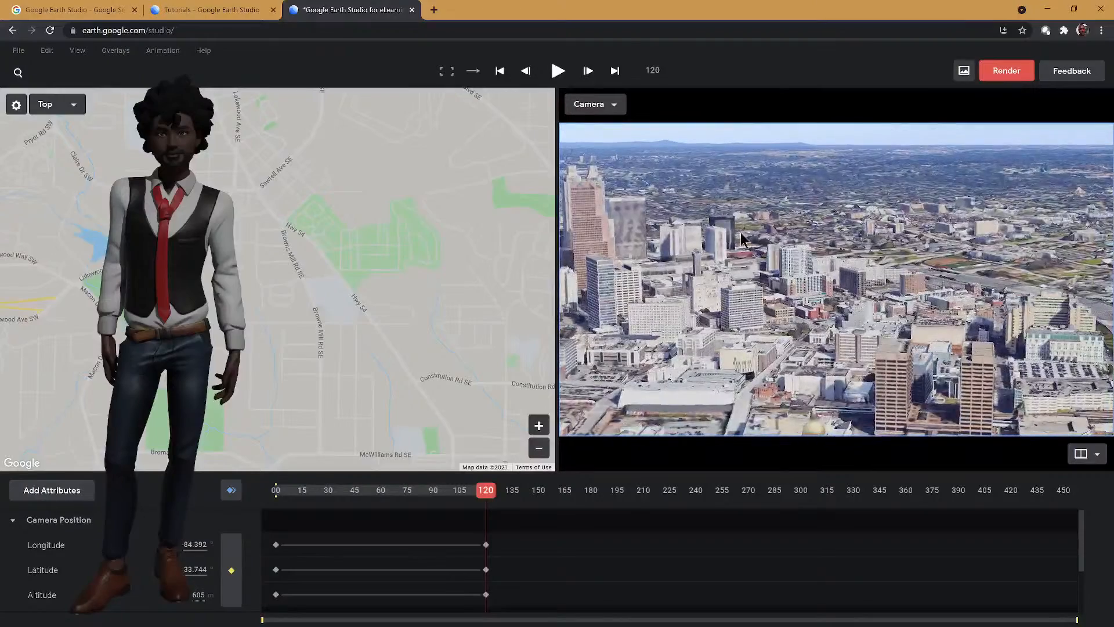
- Fly the camera north over Piedmont Rd NE towards the distant high-rise skyline, at about 462 m
{"action": "left_click_drag", "start_coordinate": [741, 233], "coordinate": [747, 159], "text": "shift"}
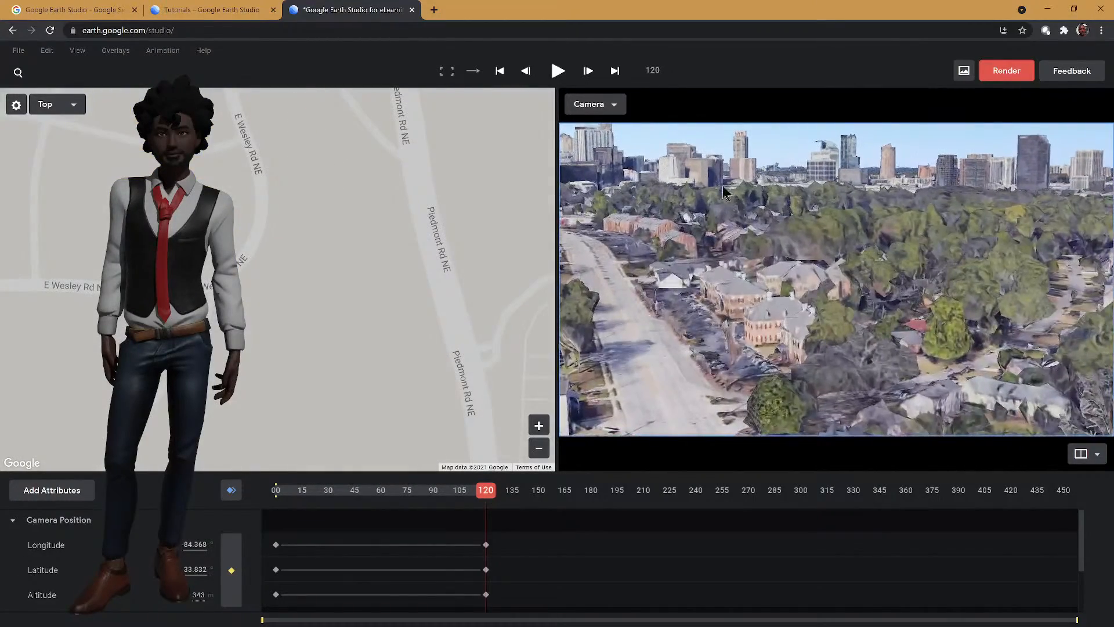
{"action": "left_click_drag", "start_coordinate": [724, 191], "coordinate": [783, 210]}
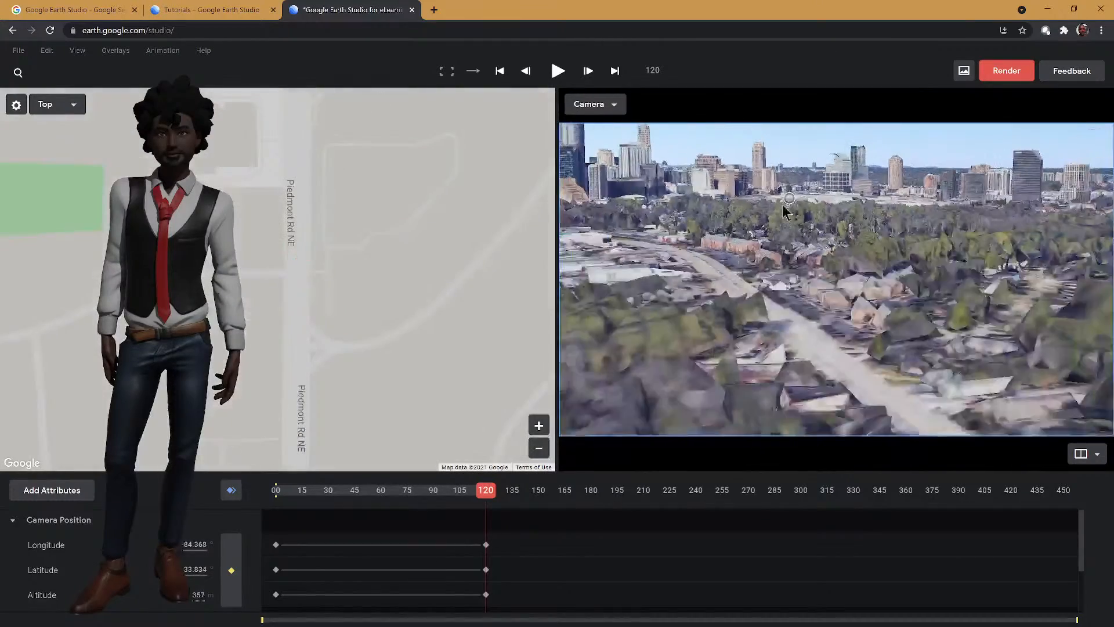
{"action": "scroll", "coordinate": [776, 214], "scroll_direction": "down", "scroll_amount": 3}
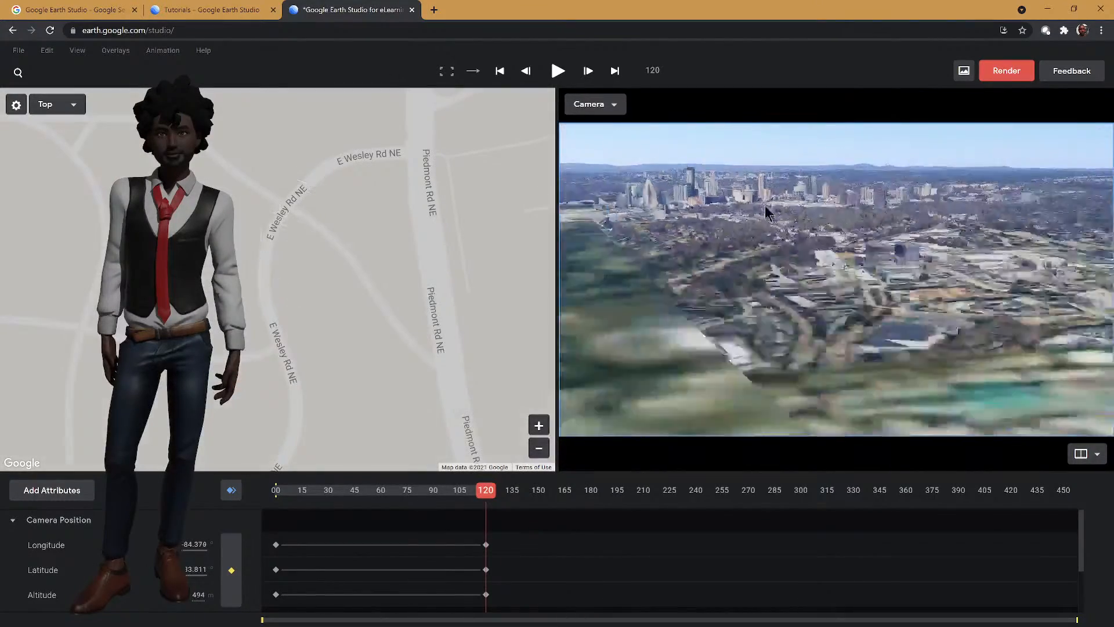
{"action": "scroll", "coordinate": [766, 207], "scroll_direction": "up", "scroll_amount": 3}
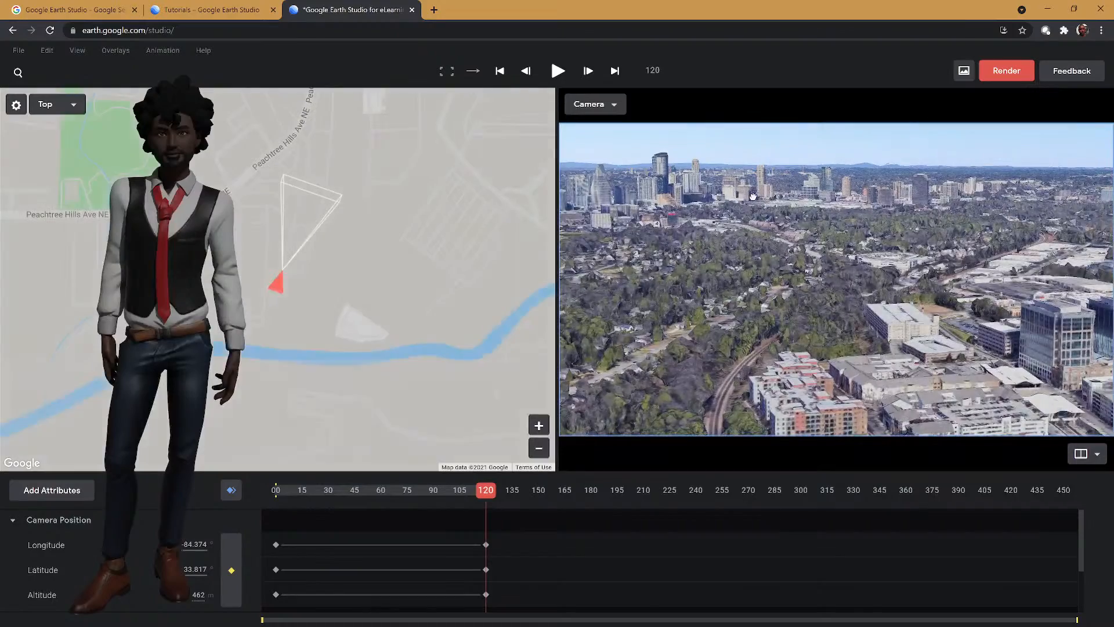
{"action": "mouse_move", "coordinate": [771, 208]}
{"action": "left_mouse_down"}
{"action": "mouse_move", "coordinate": [796, 231]}
{"action": "mouse_move", "coordinate": [747, 229]}
{"action": "left_mouse_up"}
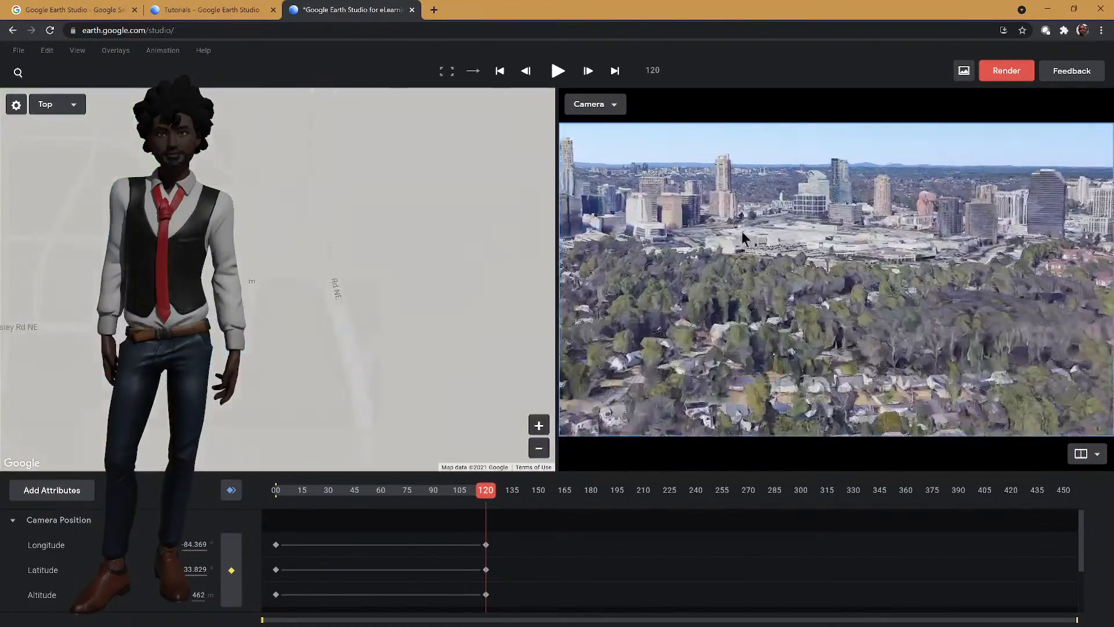
- Raise the camera to about 568 m and look around the high-rises and large mall near Lenox Rd NE
{"action": "scroll", "coordinate": [746, 224], "scroll_direction": "down", "scroll_amount": 3}
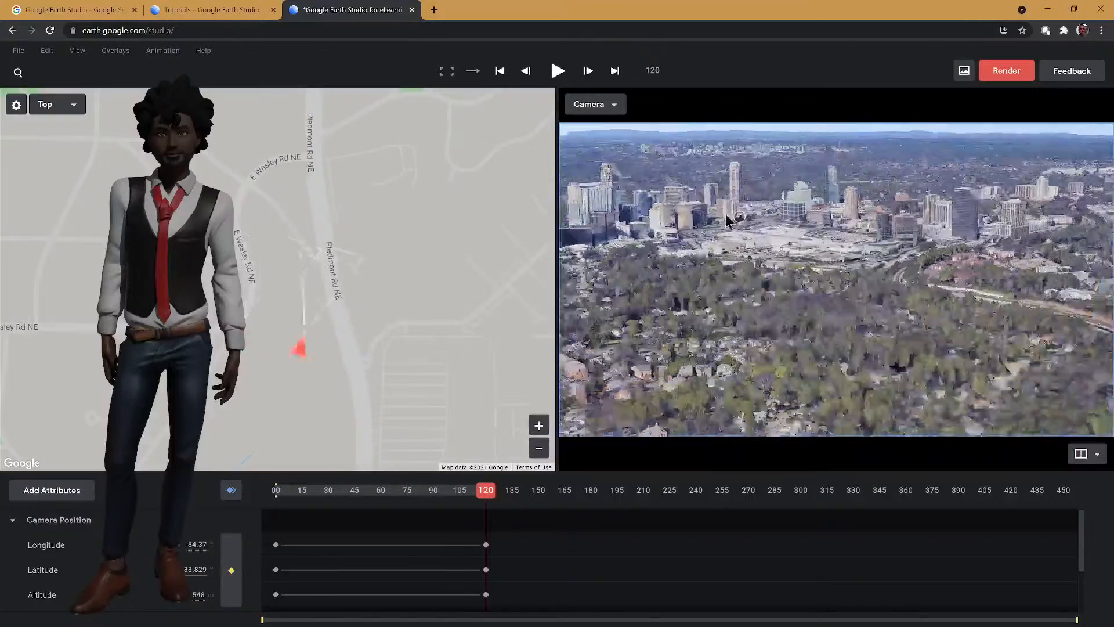
{"action": "left_click_drag", "start_coordinate": [749, 236], "coordinate": [722, 299]}
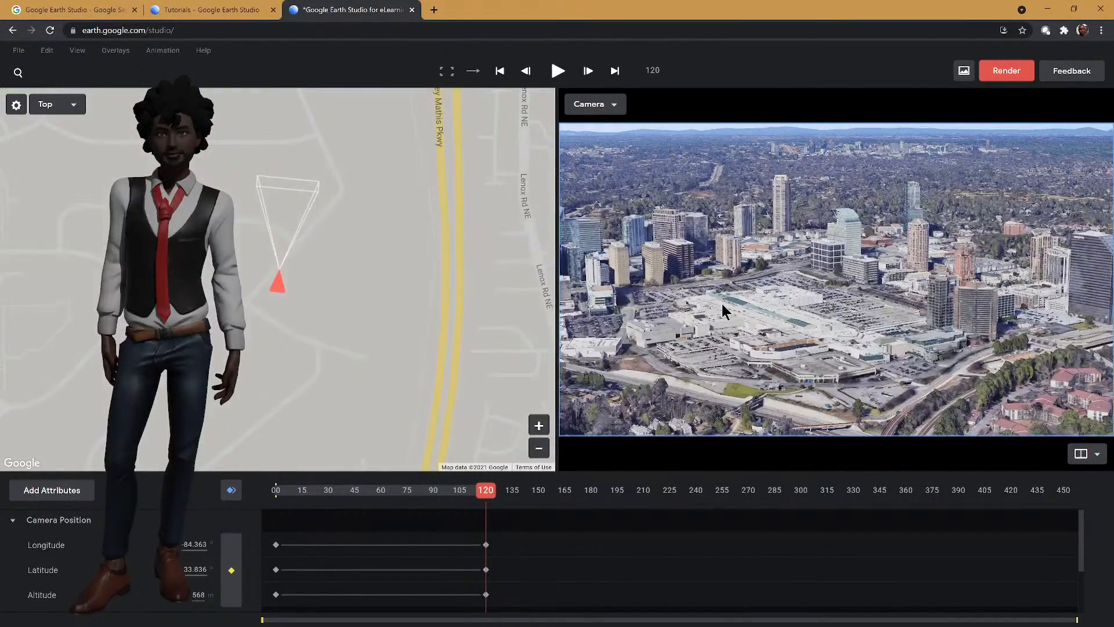
{"action": "mouse_move", "coordinate": [722, 303]}
{"action": "left_mouse_down"}
{"action": "mouse_move", "coordinate": [926, 367]}
{"action": "mouse_move", "coordinate": [747, 347]}
{"action": "mouse_move", "coordinate": [986, 360]}
{"action": "mouse_move", "coordinate": [820, 322]}
{"action": "left_mouse_up"}
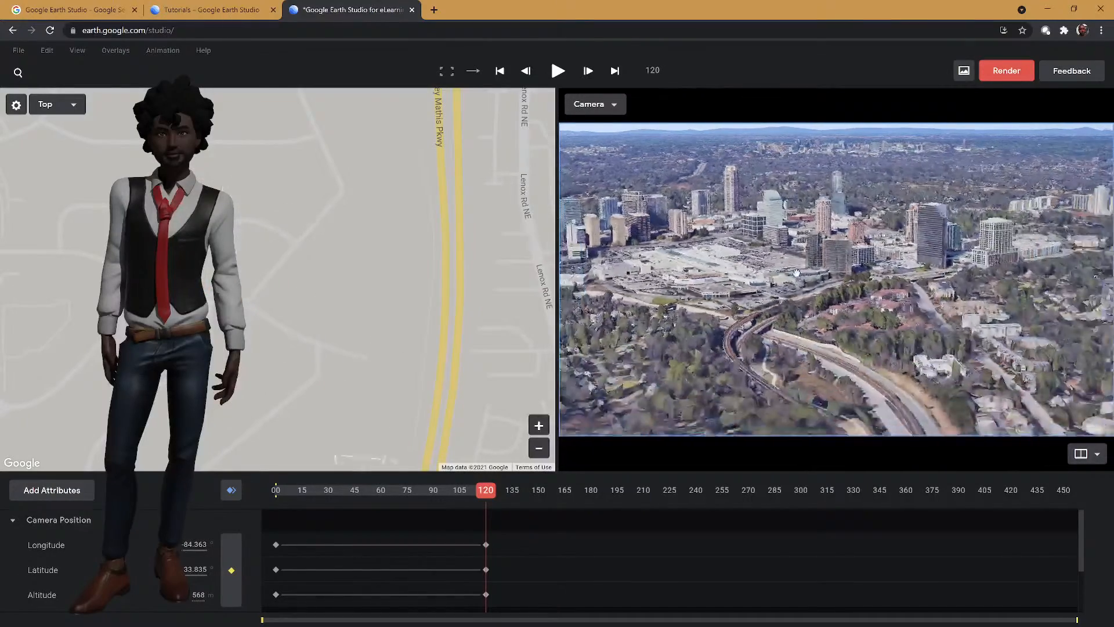
{"action": "left_click_drag", "start_coordinate": [796, 272], "coordinate": [640, 317]}
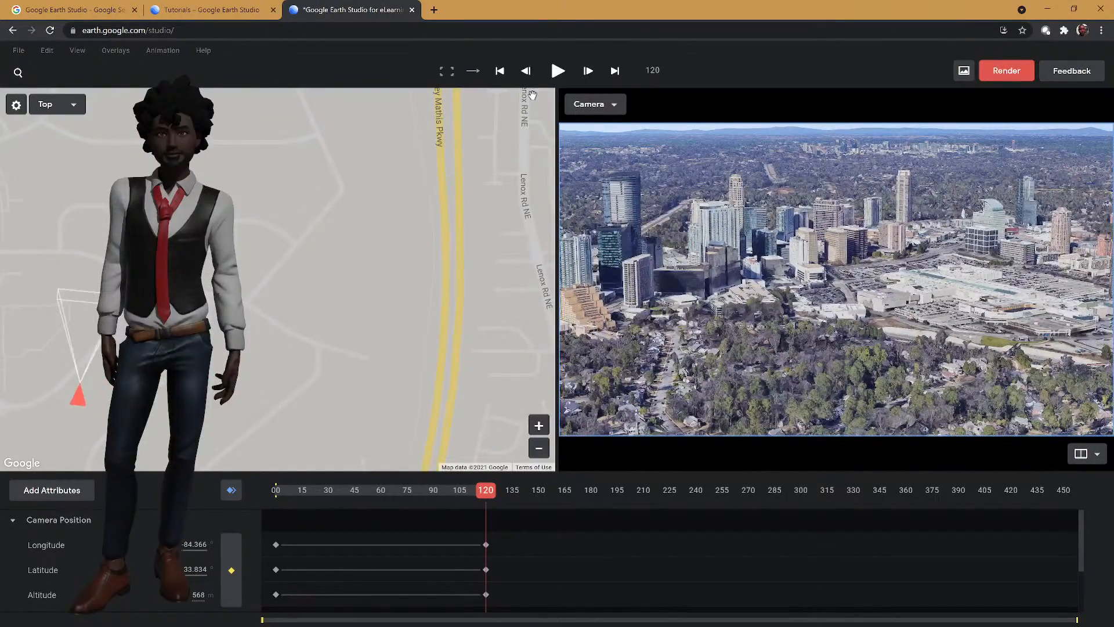
- Open the render settings and choose the folder "06.08.1 - Google Eath Studio Initial Test" as destination, allowing the site to view its files
{"action": "left_click", "coordinate": [1003, 72]}
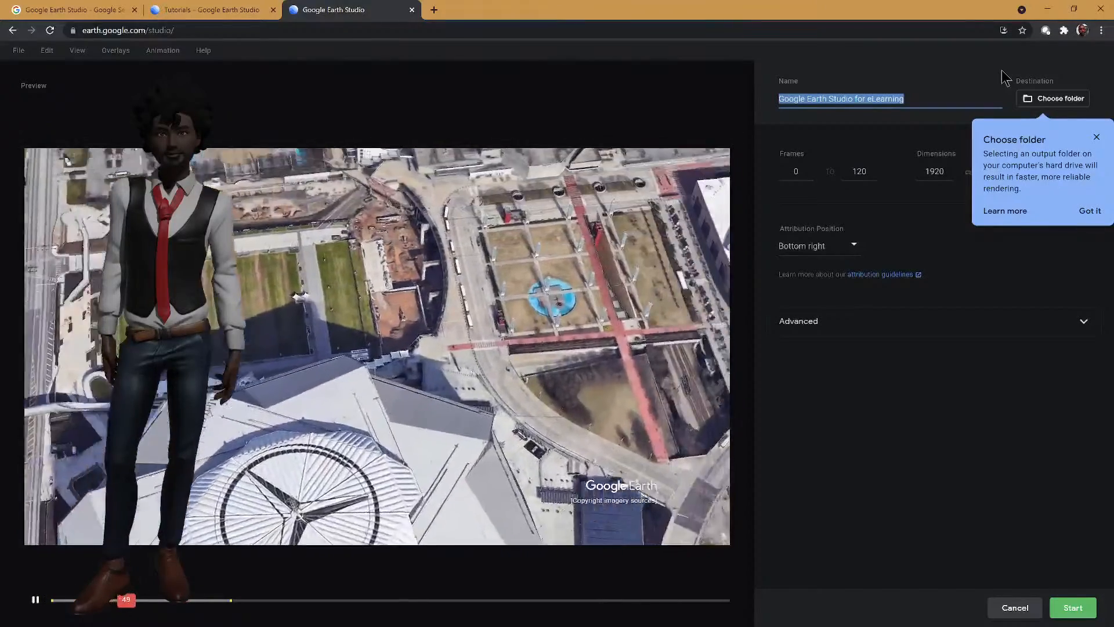
{"action": "left_click", "coordinate": [1083, 213]}
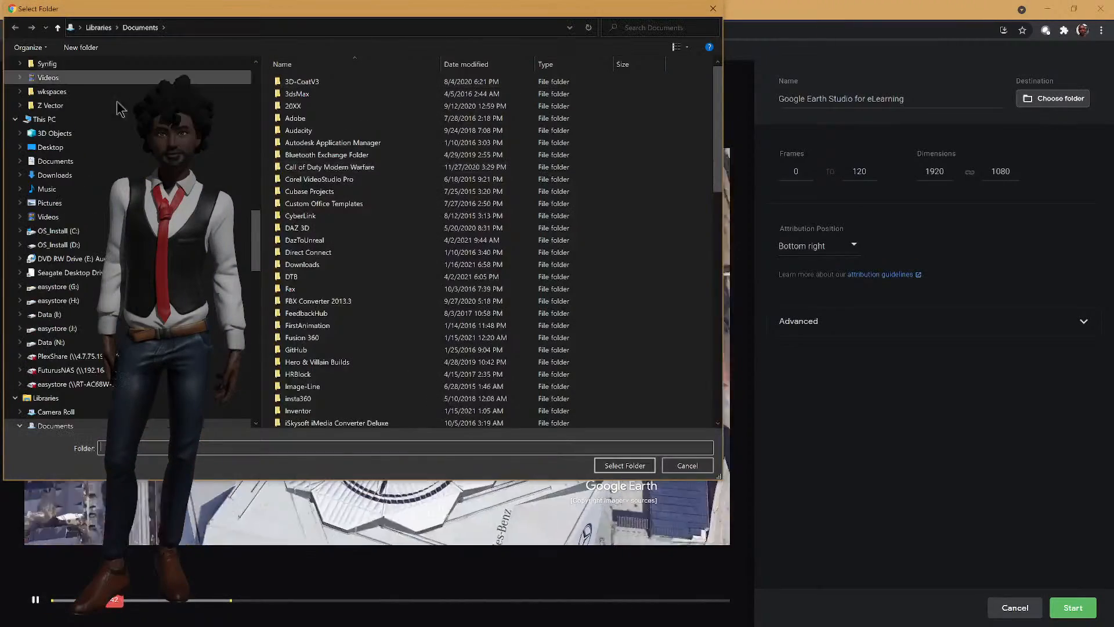
{"action": "scroll", "coordinate": [122, 161], "scroll_direction": "up", "scroll_amount": 10}
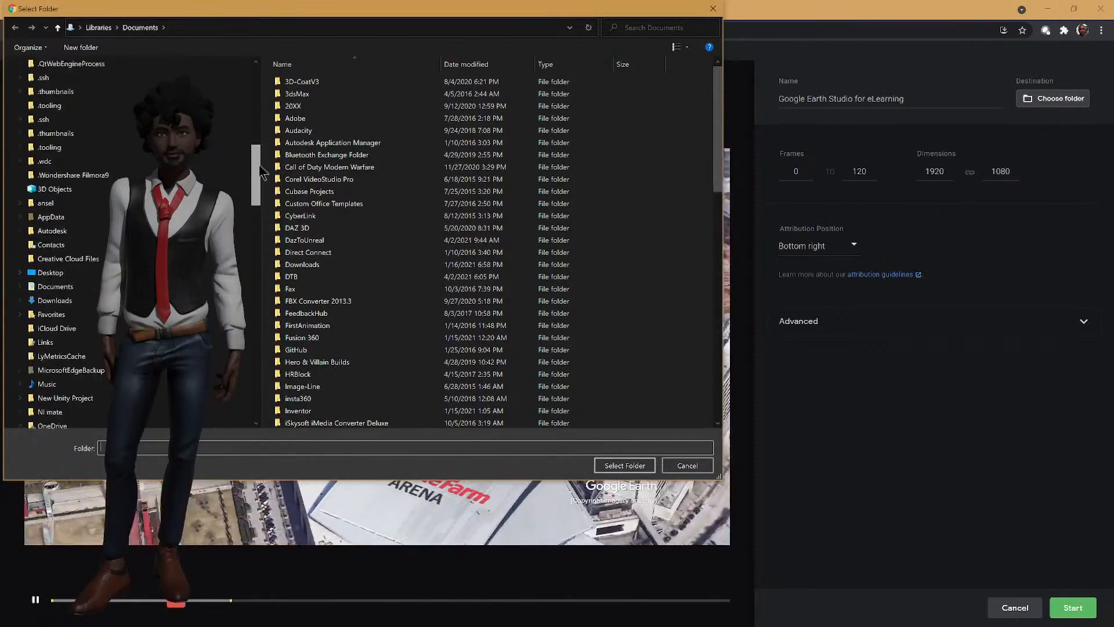
{"action": "left_click_drag", "start_coordinate": [259, 169], "coordinate": [258, 91]}
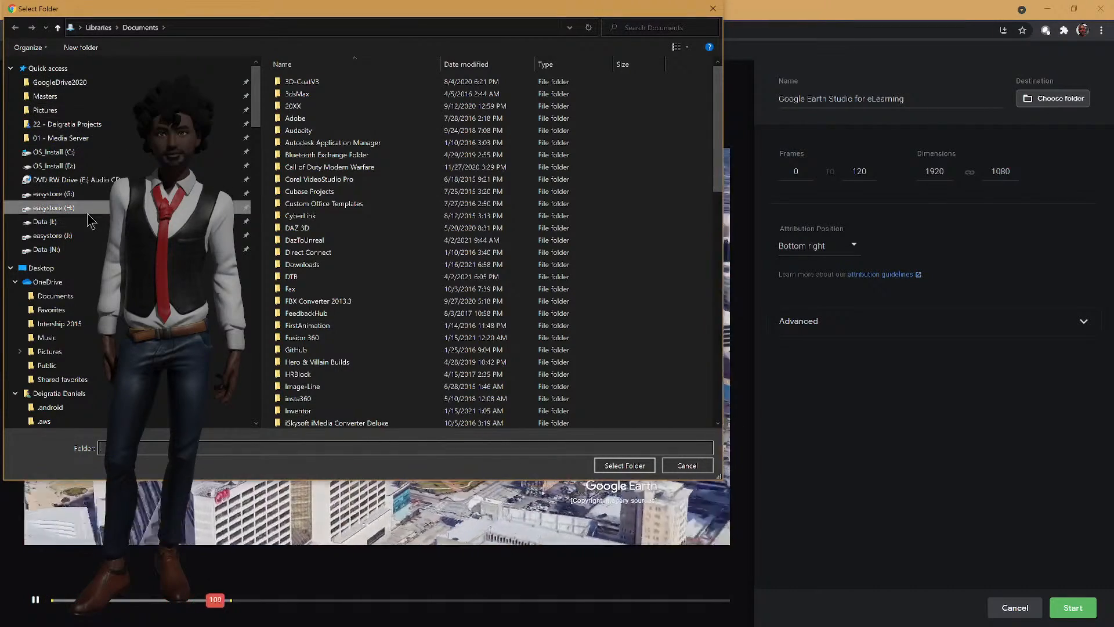
{"action": "left_click", "coordinate": [53, 208]}
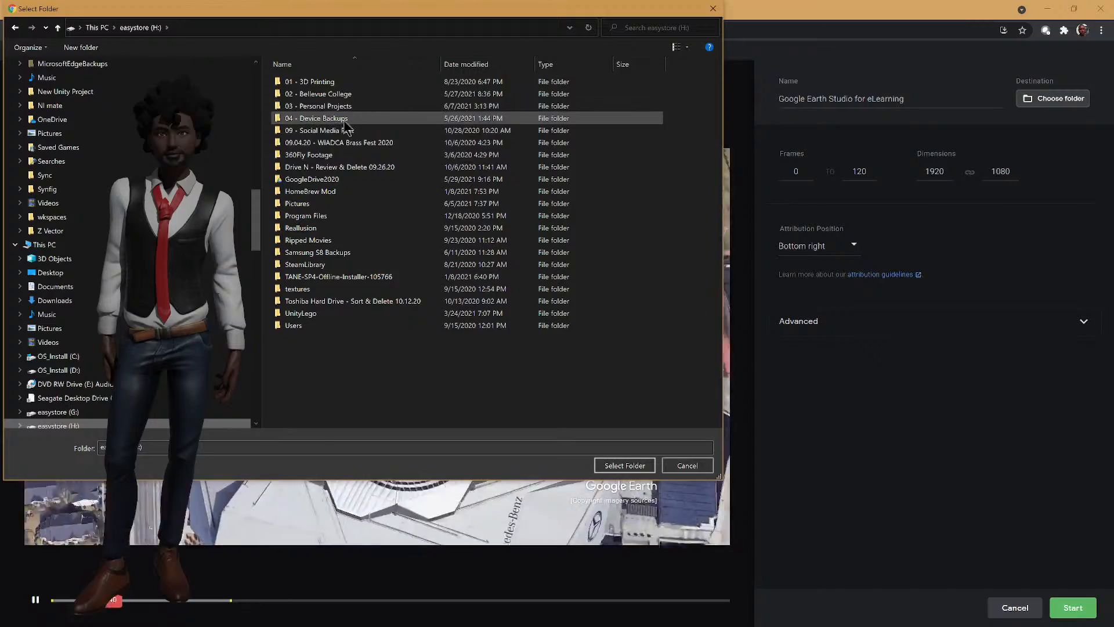
{"action": "scroll", "coordinate": [122, 122], "scroll_direction": "up", "scroll_amount": 5}
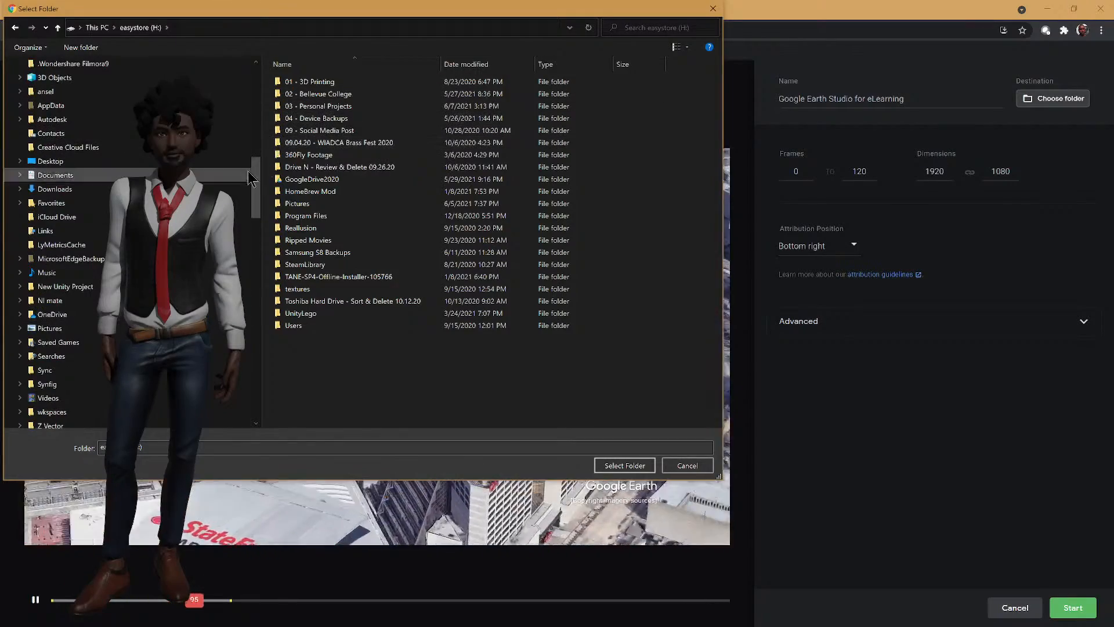
{"action": "left_click_drag", "start_coordinate": [296, 13], "coordinate": [0, 12]}
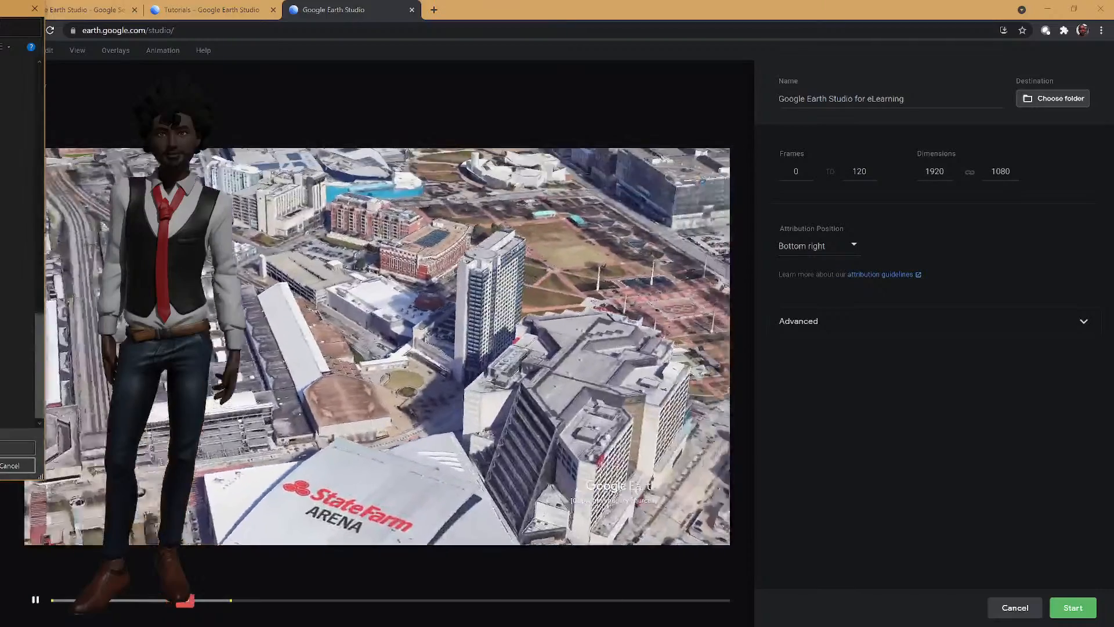
{"action": "key", "text": "Escape"}
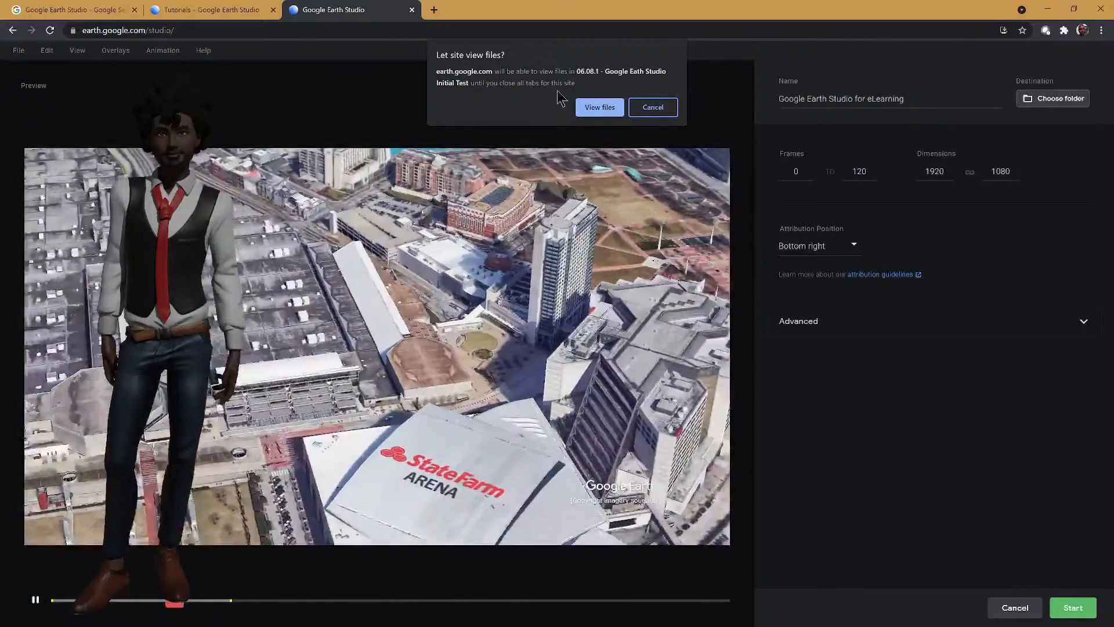
{"action": "left_click", "coordinate": [599, 107]}
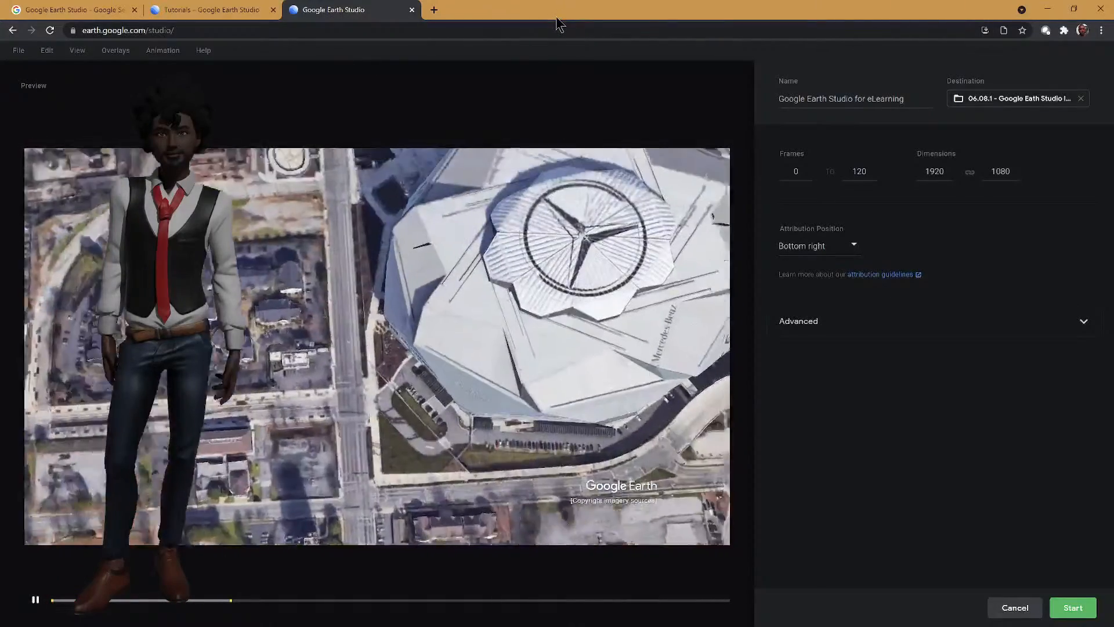
- Check the contents of the "06.08.1 - Google Eath Studio Initial Test" folder in File Explorer and move the window aside
{"action": "key", "text": "super+e"}
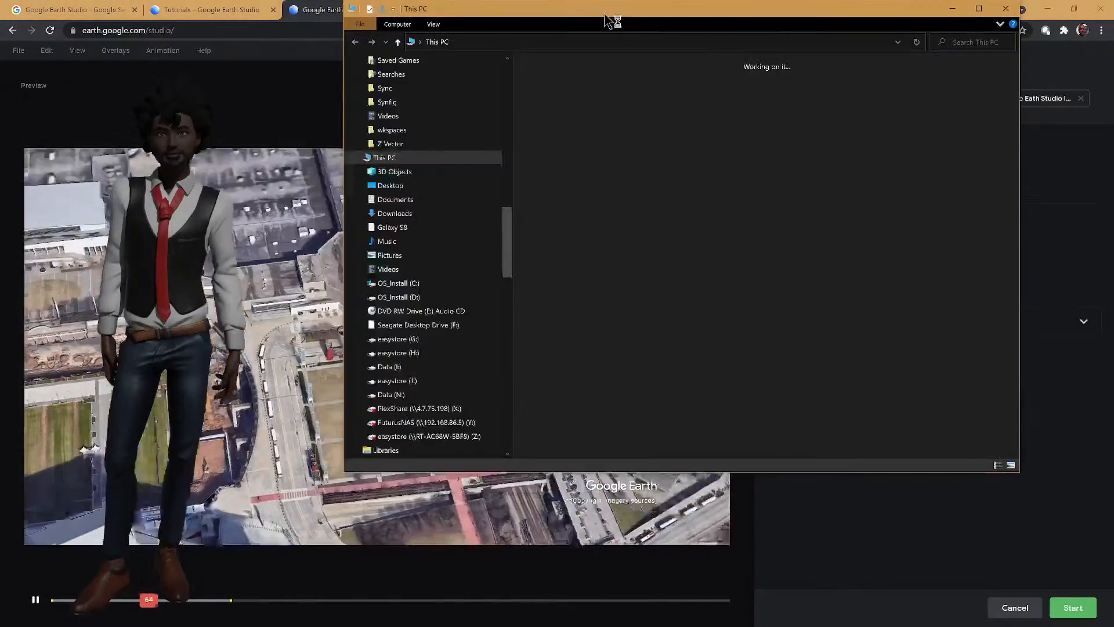
{"action": "left_click_drag", "start_coordinate": [605, 15], "coordinate": [0, 75]}
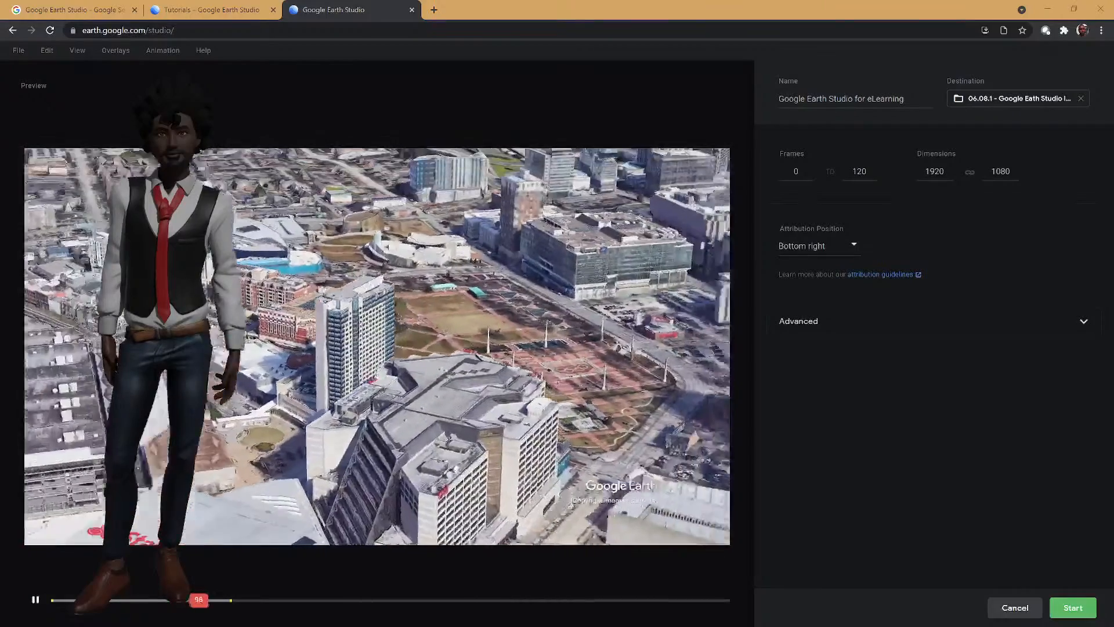
{"action": "left_click_drag", "start_coordinate": [0, 133], "coordinate": [778, 103]}
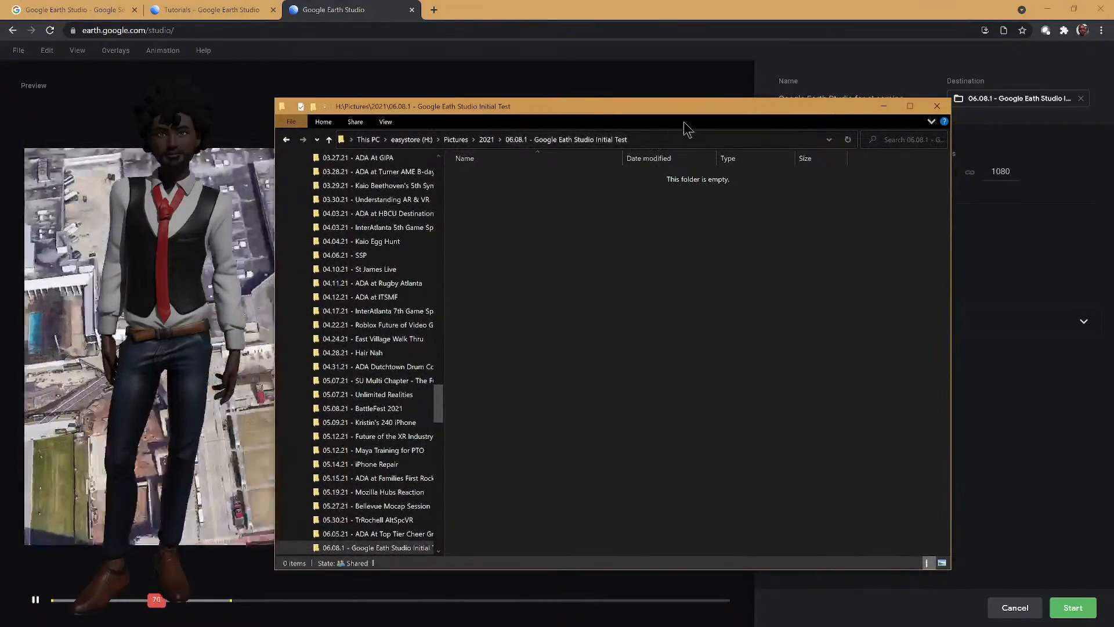
{"action": "left_click_drag", "start_coordinate": [698, 115], "coordinate": [0, 115]}
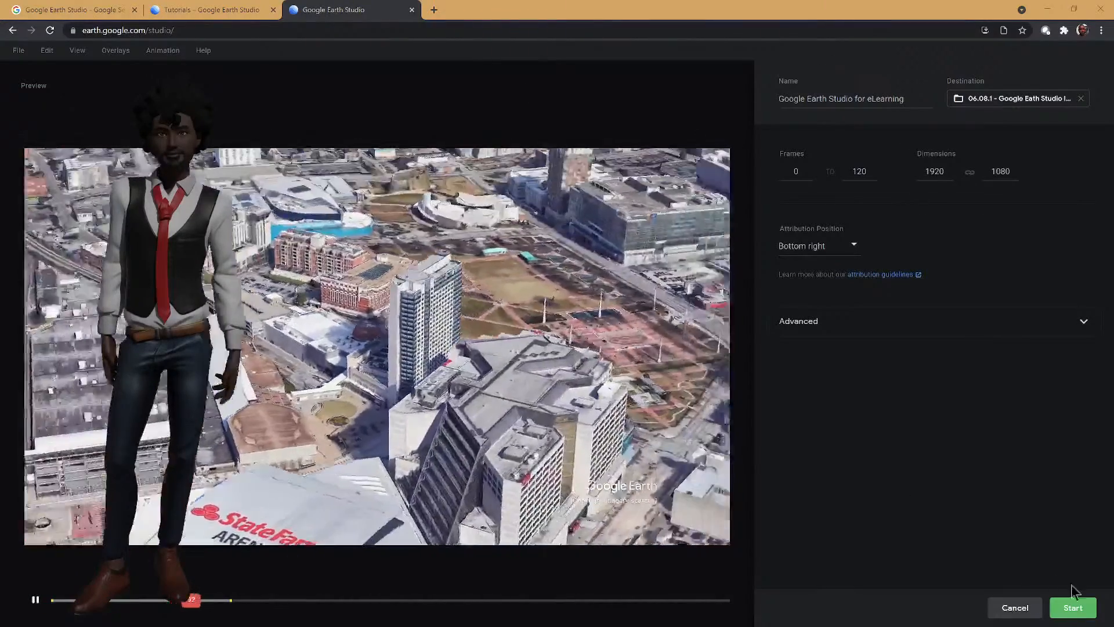
- Start rendering frames 0 to 120 at 1920 x 1080 and allow changes to be saved to the destination folder
{"action": "left_click", "coordinate": [1073, 607]}
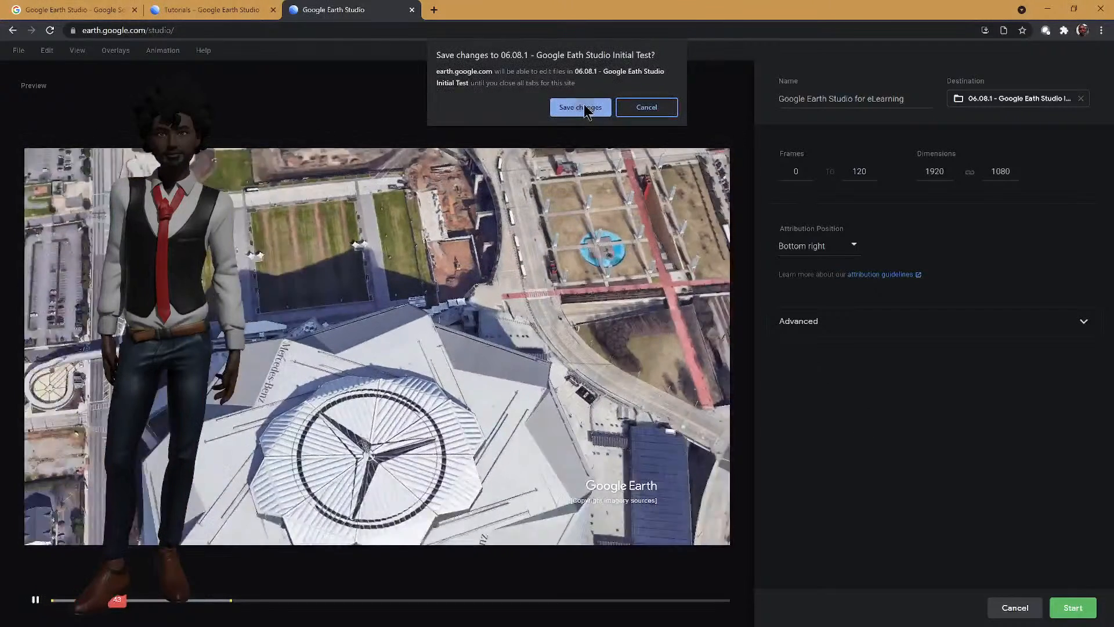
{"action": "left_click", "coordinate": [580, 107]}
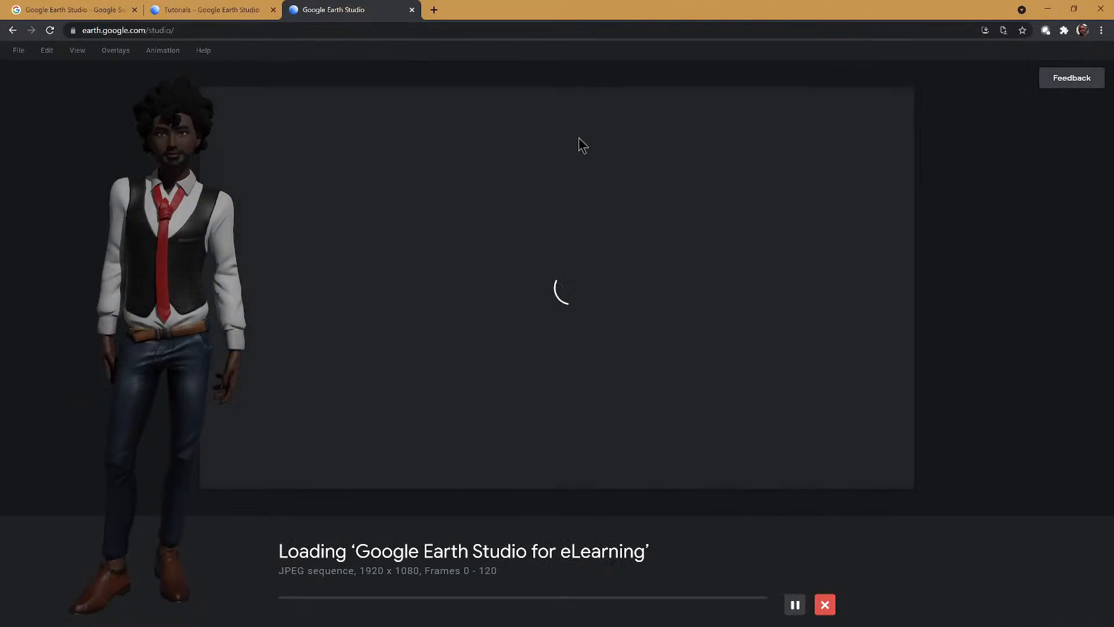